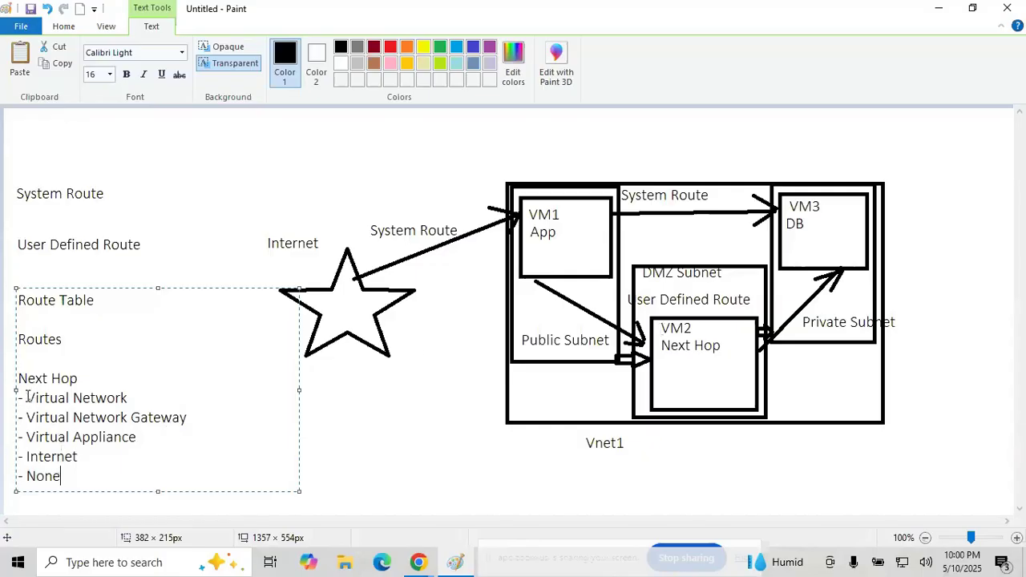
# Highlight the Virtual Network, Virtual Network Gateway, None and Internet entries one after another in the Next Hop list
pyautogui.moveTo(26, 394); pyautogui.dragTo(126, 396)
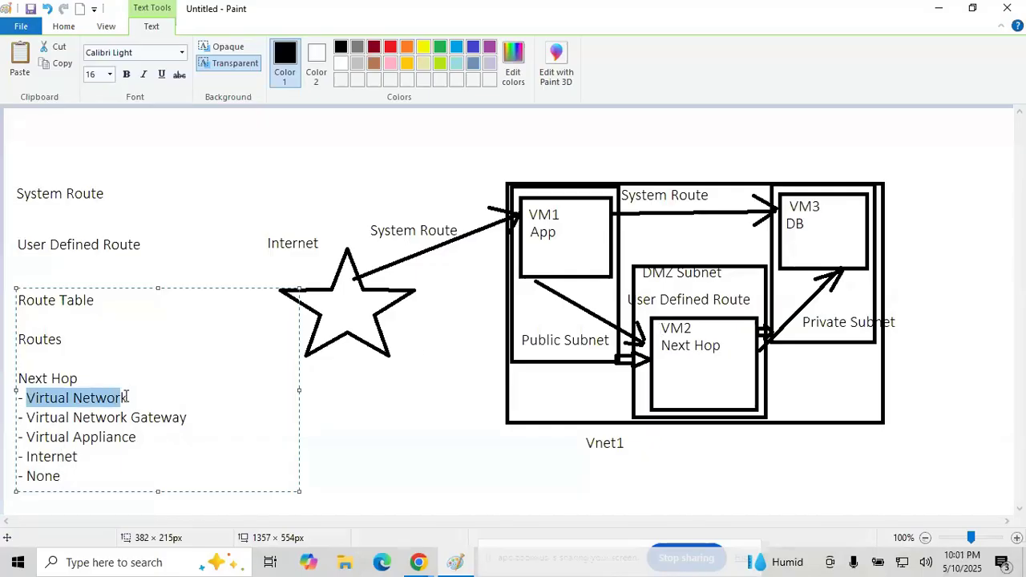
pyautogui.moveTo(27, 416); pyautogui.dragTo(186, 414)
pyautogui.doubleClick(46, 476)
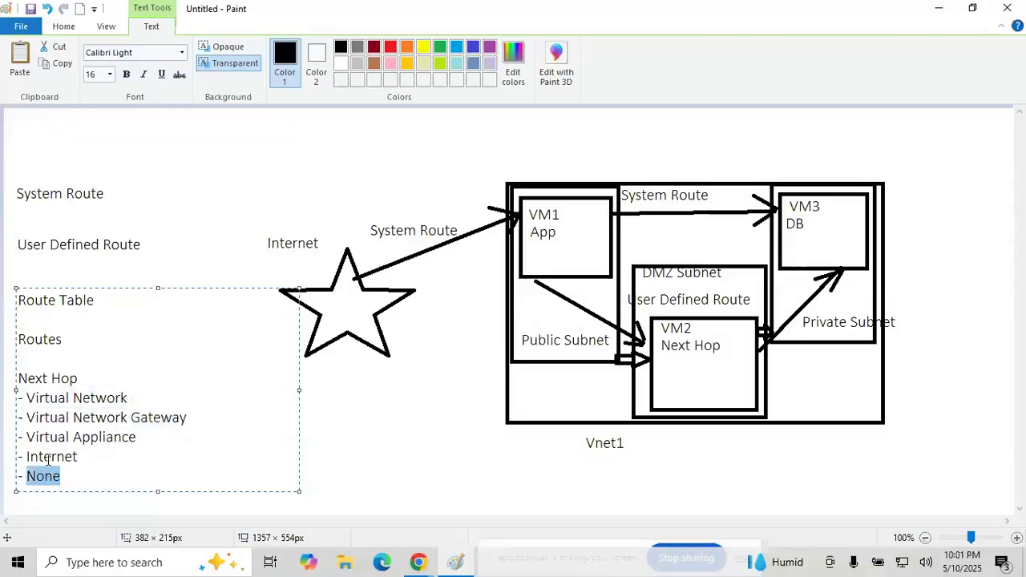
pyautogui.doubleClick(48, 457)
# Make the Virtual Appliance entry in the Next Hop list bold
pyautogui.click(27, 434)
pyautogui.moveTo(27, 434); pyautogui.dragTo(157, 442)
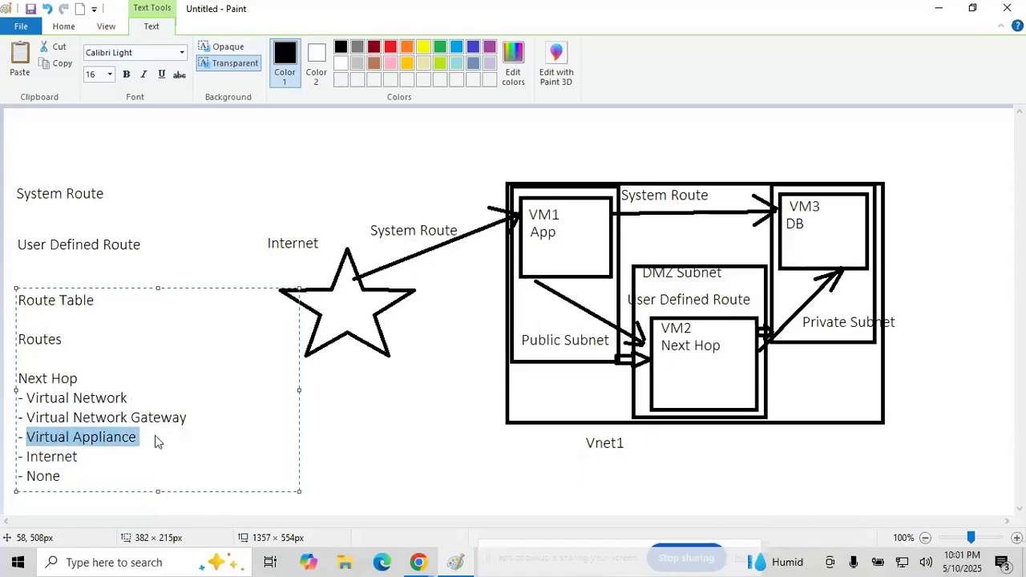
pyautogui.write('System Route')
pyautogui.hotkey('ctrl', 'z')
pyautogui.hotkey('ctrl', 'b')
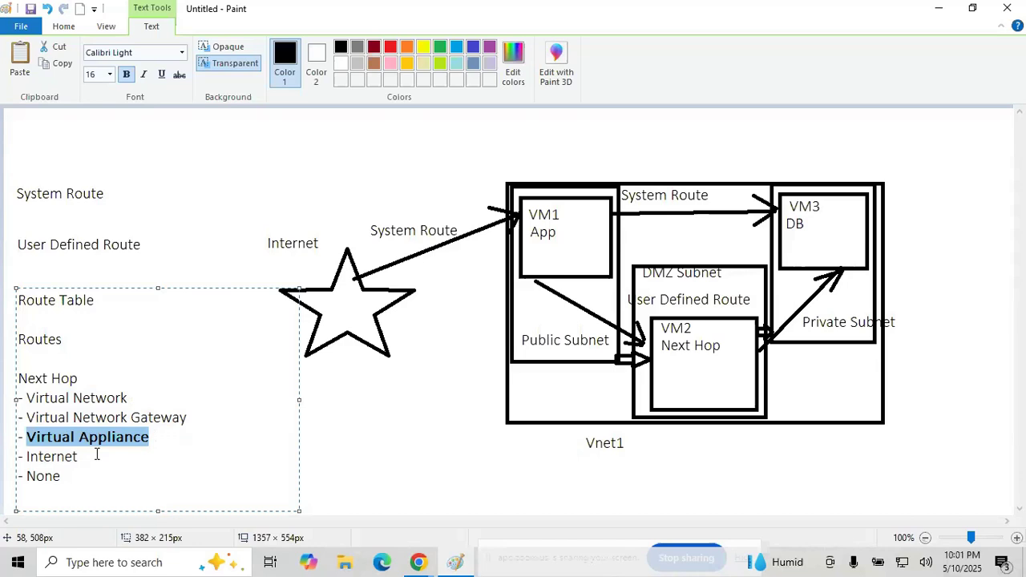
# Open a new blank Paint drawing and place the text "Azure Firewall" in the canvas's upper-left corner
pyautogui.press('super+r')
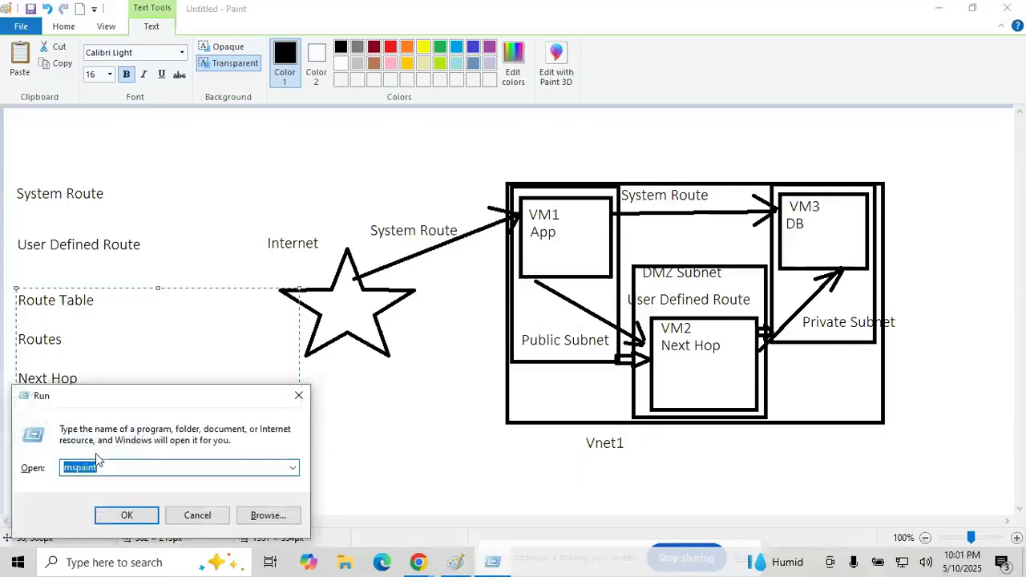
pyautogui.press('Return')
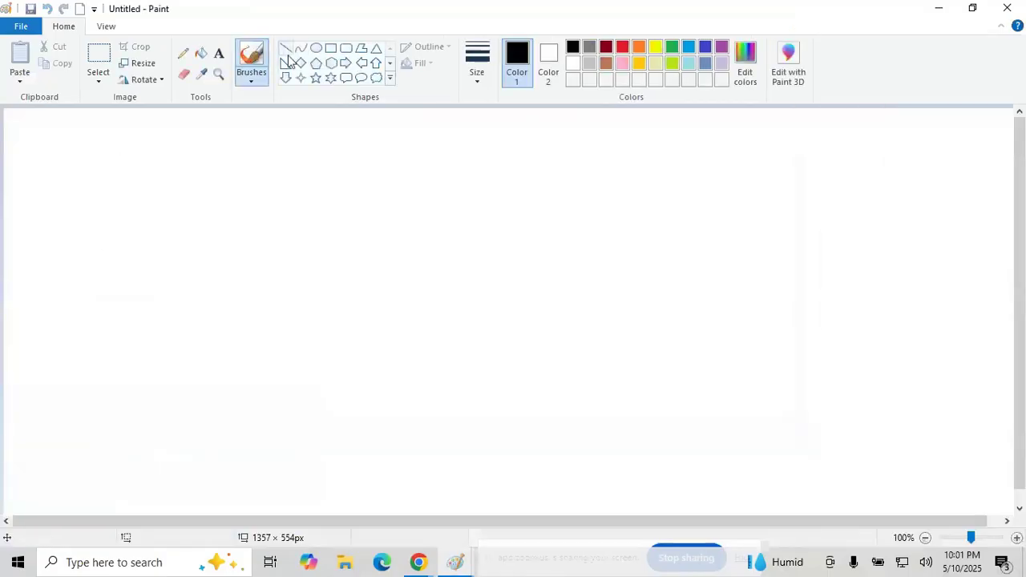
pyautogui.click(218, 54)
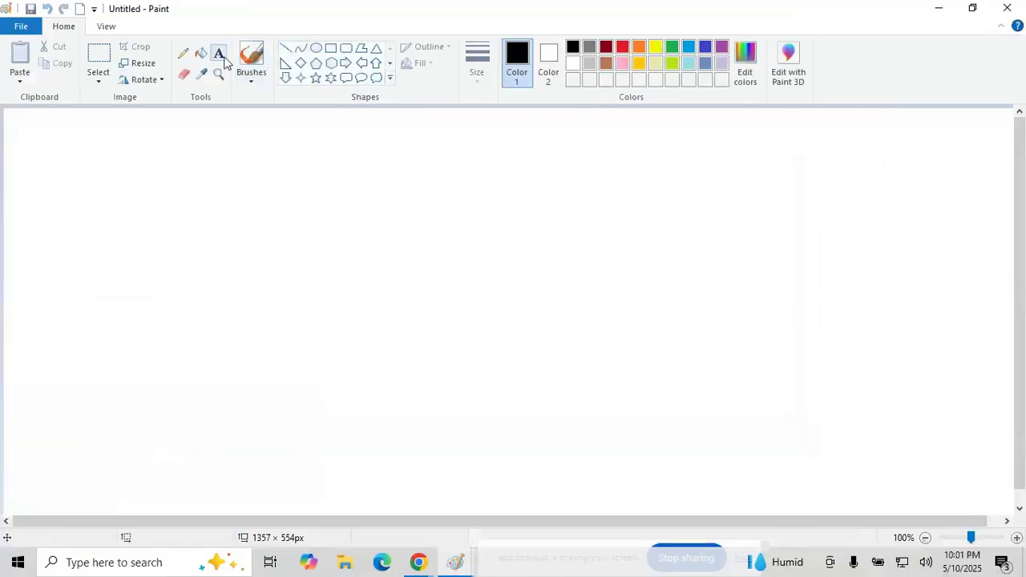
pyautogui.click(16, 118)
pyautogui.write('AZure Firewall')
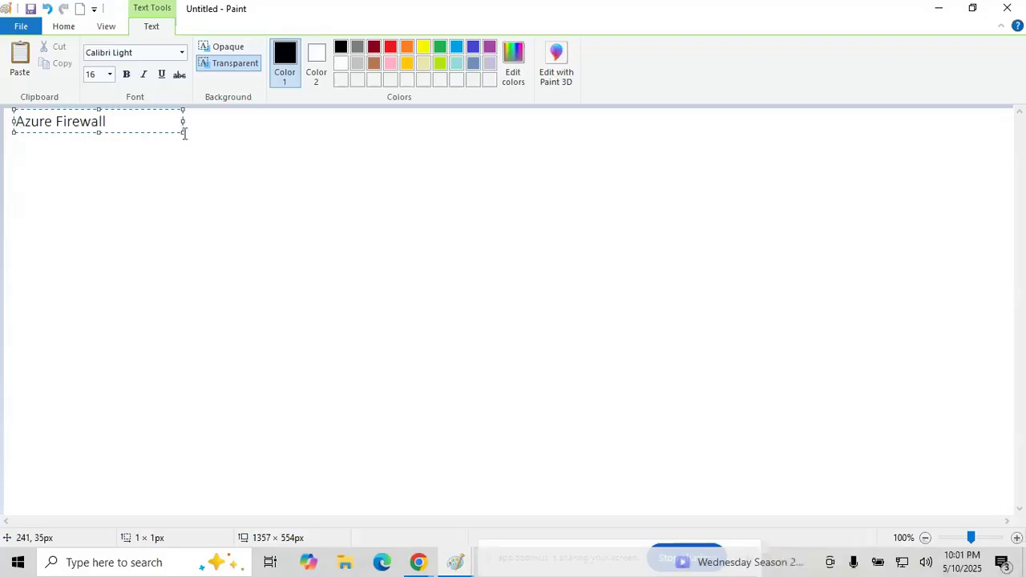
# Enlarge the text box to about 638 × 139 px and add the lines "PaaS - Platform as a Service [ FaaS ]" and "Unrestircted Cloud Scalability"
pyautogui.moveTo(184, 132); pyautogui.dragTo(489, 210)
pyautogui.press('Return')
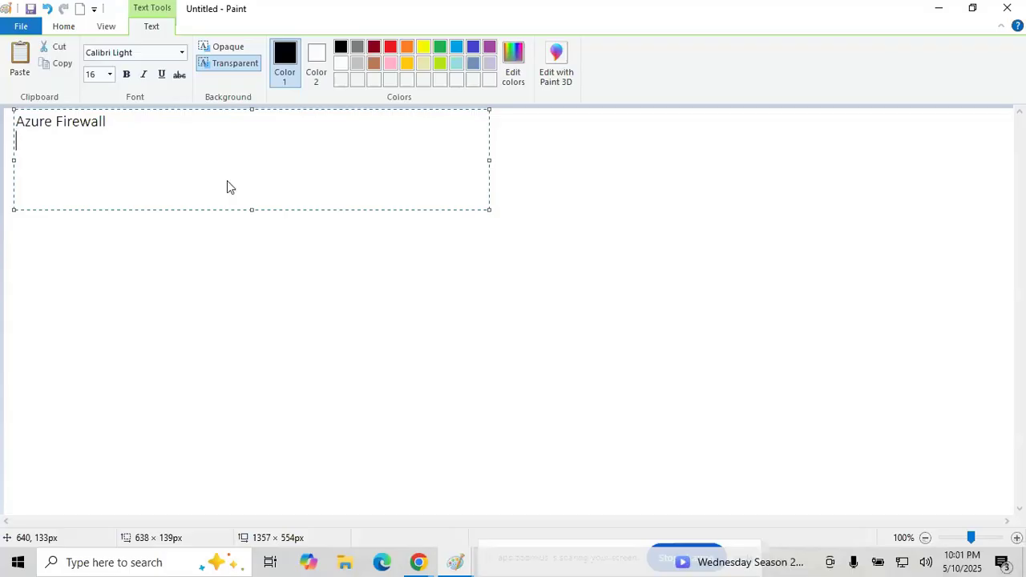
pyautogui.write('PaaS - Platform as a S')
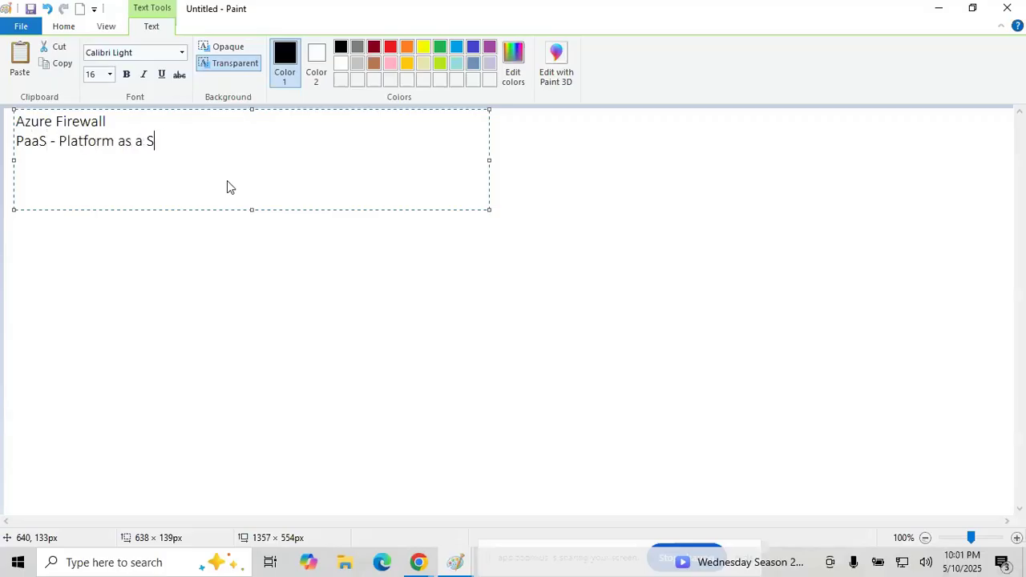
pyautogui.write('ervice [ FaaS ]')
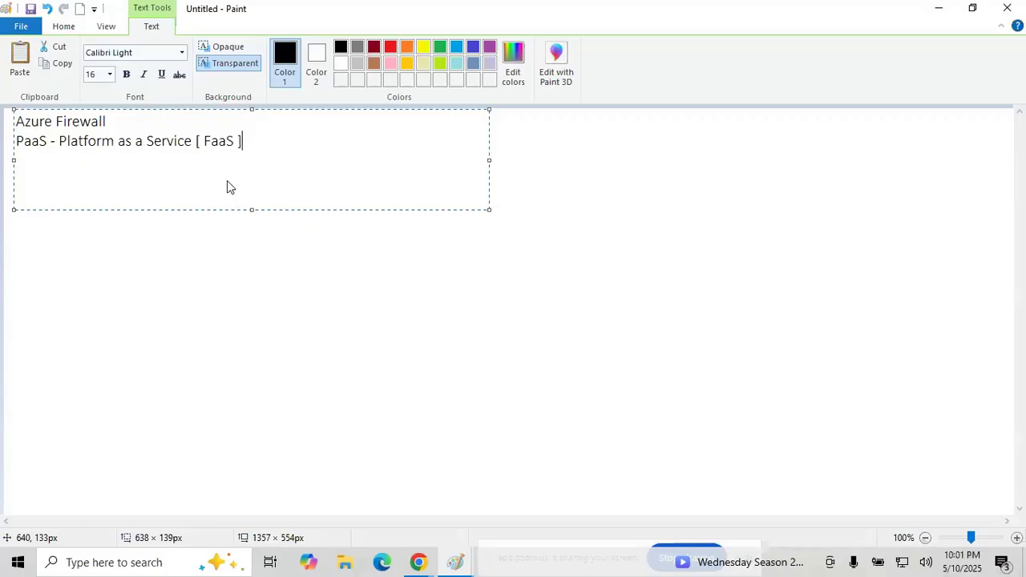
pyautogui.press('Return')
pyautogui.write('Unrestircted C')
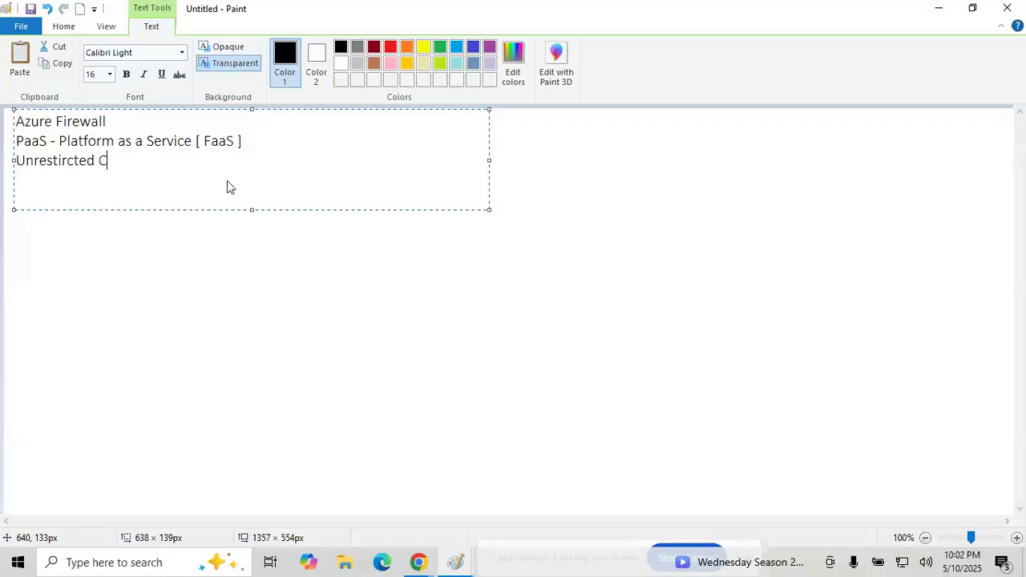
pyautogui.write('loud Scalability')
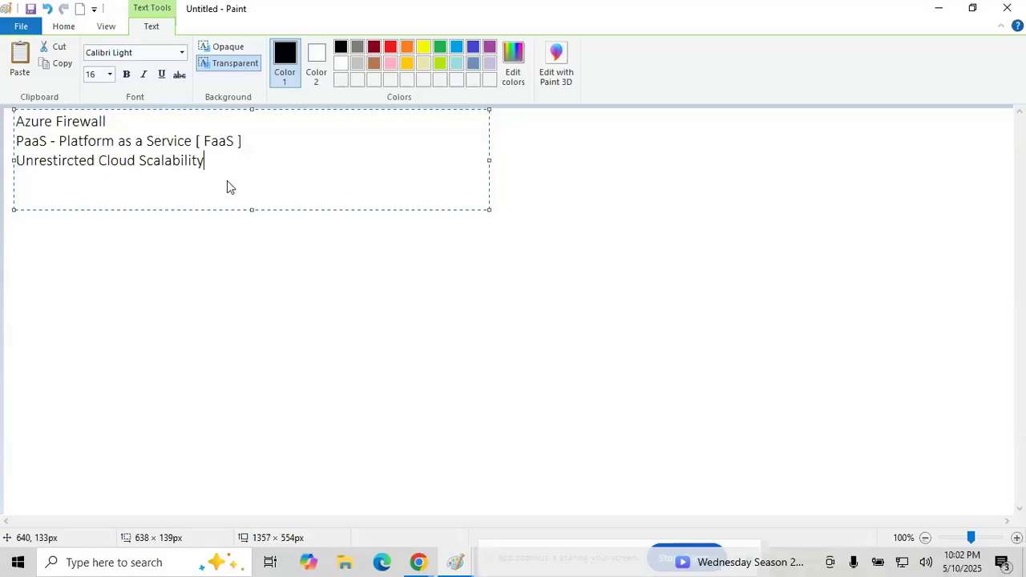
# Make the "Azure Firewall" heading bold
pyautogui.click(113, 113)
pyautogui.moveTo(113, 113); pyautogui.dragTo(5, 123)
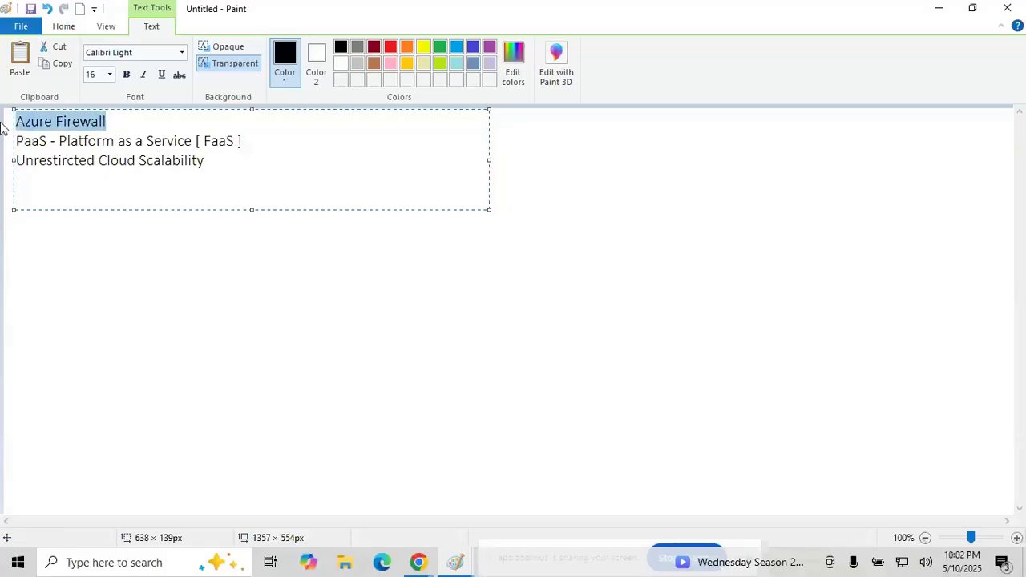
pyautogui.hotkey('ctrl', 'b')
pyautogui.click(231, 167)
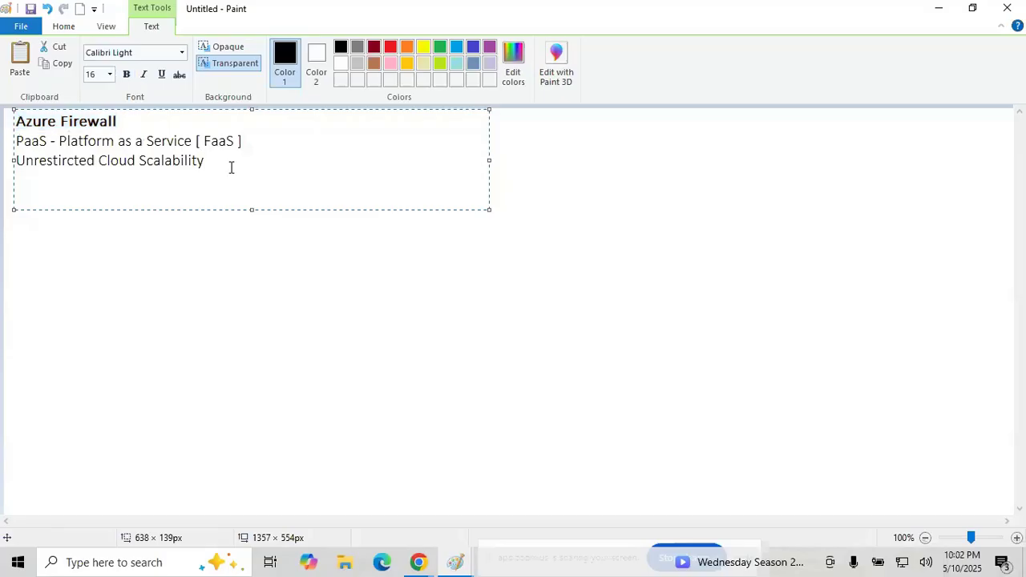
# Add the line "Stateful" below the cloud scalability line and finish the text box
pyautogui.doubleClick(48, 161)
pyautogui.click(108, 169)
pyautogui.doubleClick(164, 170)
pyautogui.click(238, 182)
pyautogui.press('Return')
pyautogui.write('Stateful')
pyautogui.click(110, 286)
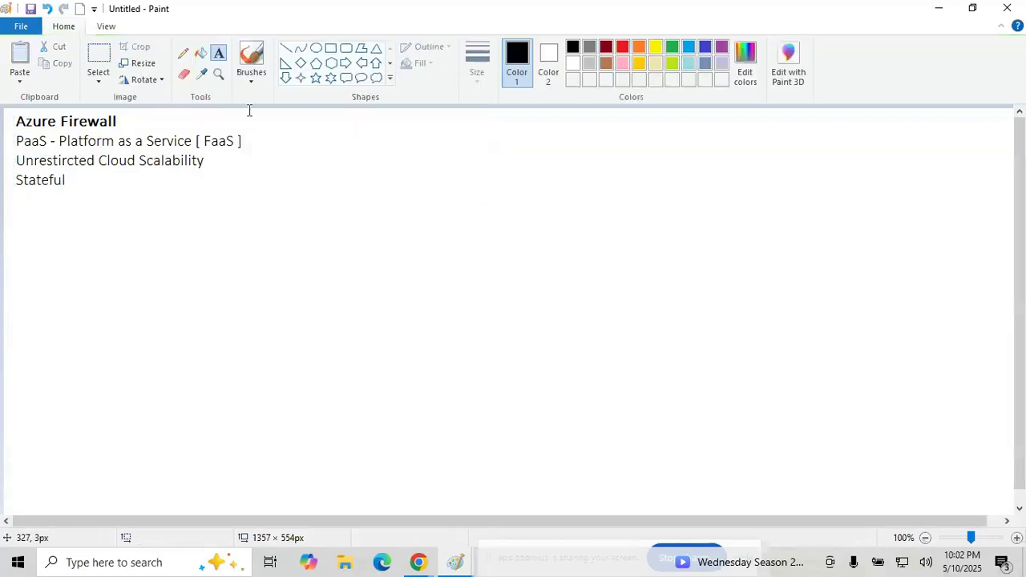
# Draw a large outlined rectangle across the lower right half of the canvas for the virtual network
pyautogui.click(331, 47)
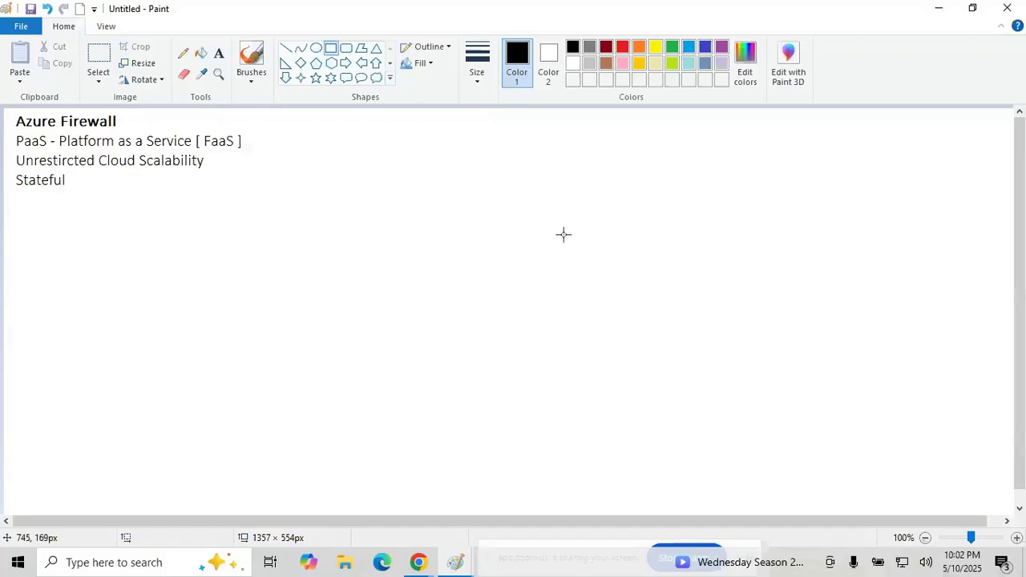
pyautogui.moveTo(565, 230); pyautogui.dragTo(989, 449)
pyautogui.click(860, 506)
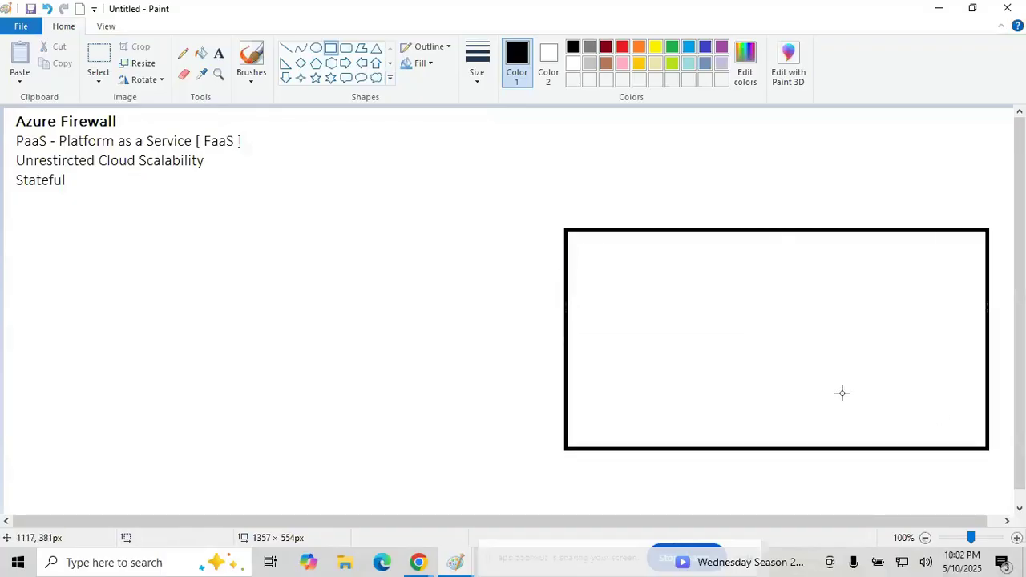
# Draw rectangles of about 189 × 73, 133 × 99 and 237 × 88 px inside the network box and a 30 × 117 px one across its left edge
pyautogui.moveTo(838, 386); pyautogui.dragTo(980, 441)
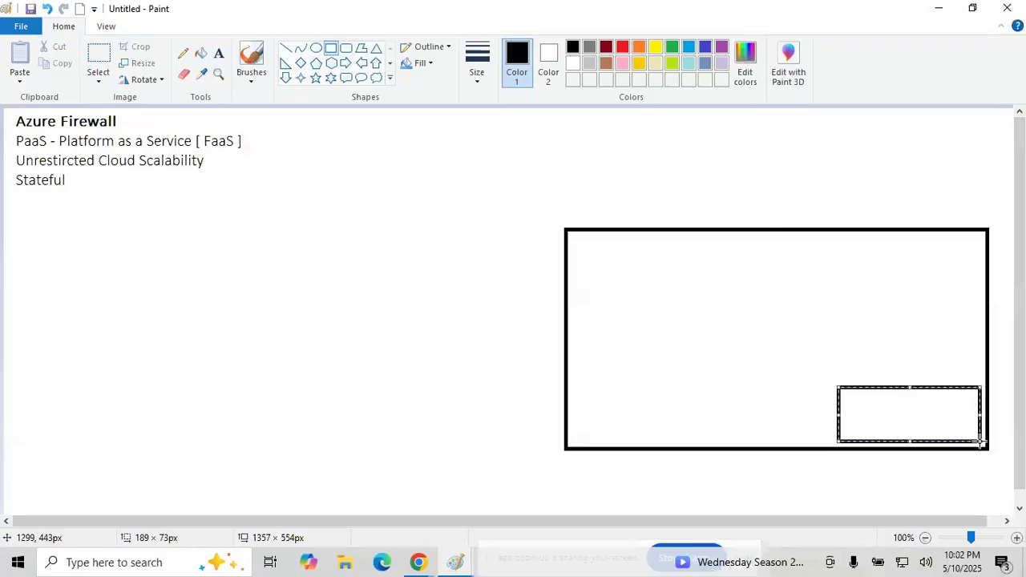
pyautogui.moveTo(845, 243); pyautogui.dragTo(946, 317)
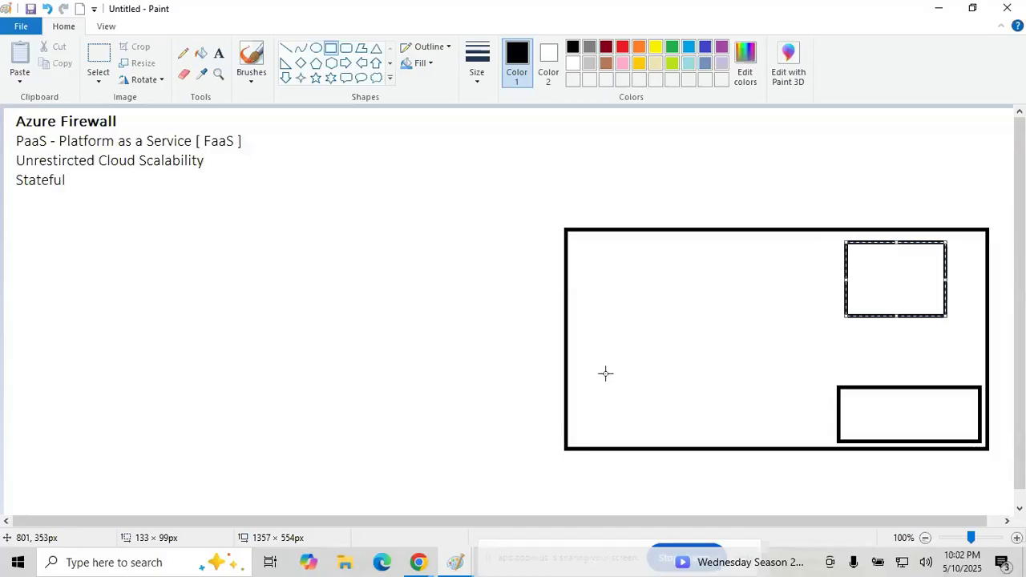
pyautogui.moveTo(605, 371); pyautogui.dragTo(785, 437)
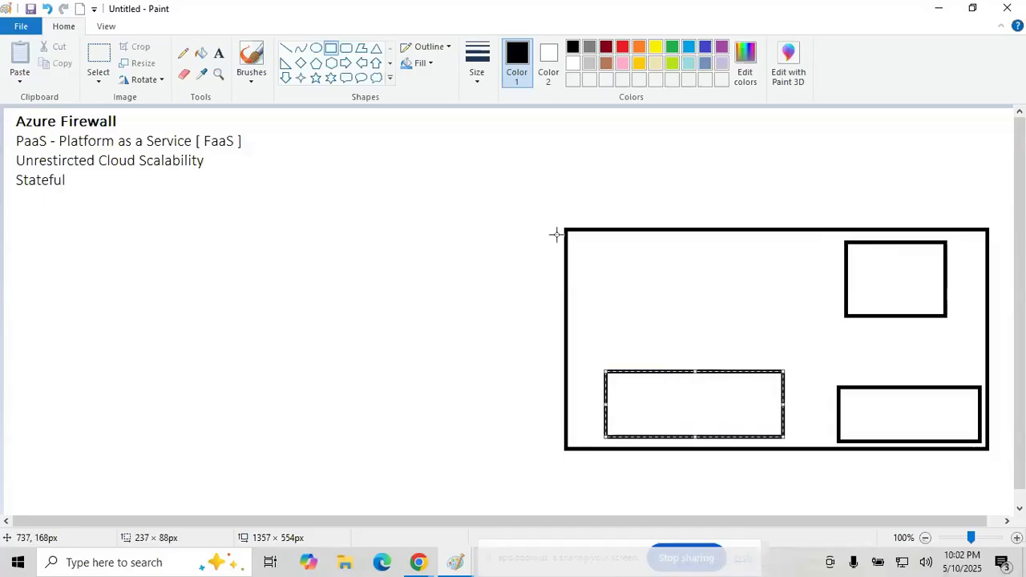
pyautogui.moveTo(553, 234); pyautogui.dragTo(575, 321)
# Label the large rectangle underneath with "Vnet1 - 10.1.0.0/16" and "West US" on a second line
pyautogui.click(218, 53)
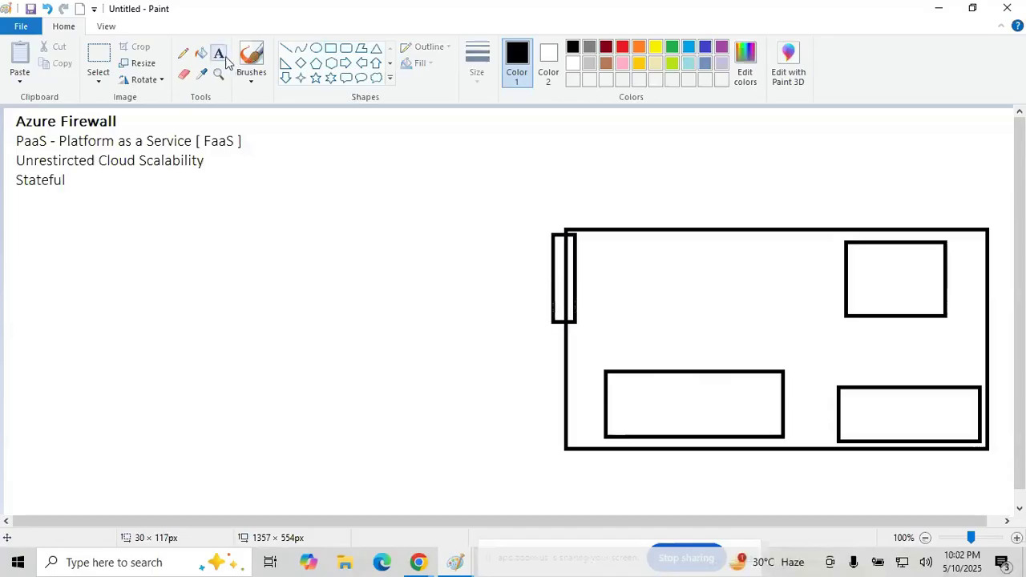
pyautogui.click(707, 452)
pyautogui.write('Vnet1 ')
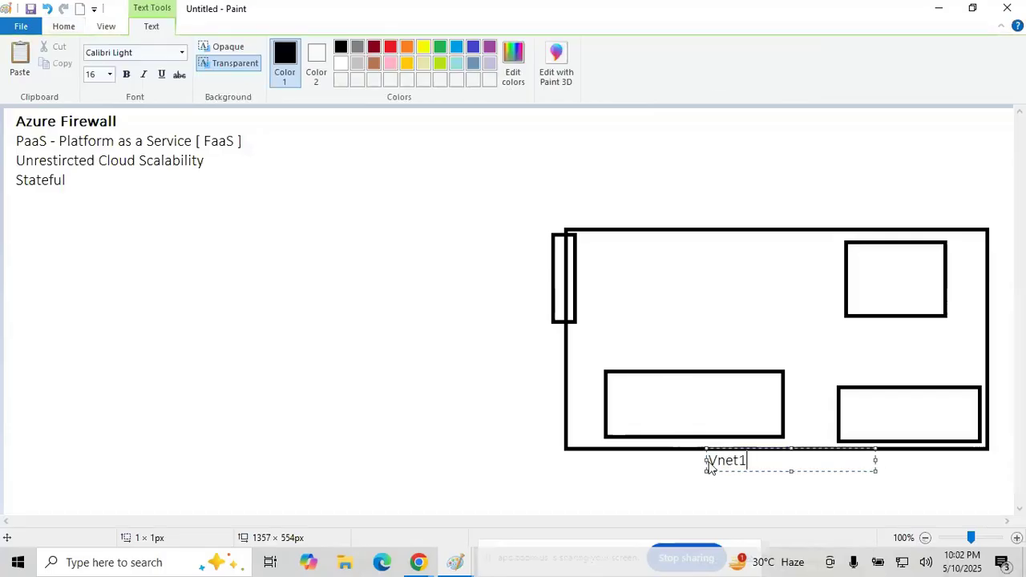
pyautogui.write('- 10.1.0.0/16')
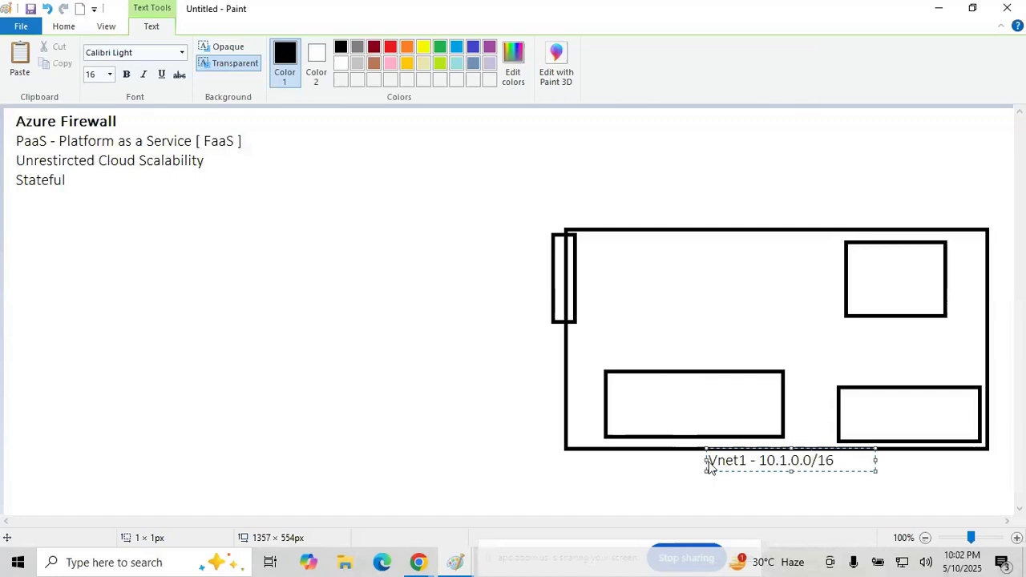
pyautogui.press('Return')
pyautogui.write('Wess')
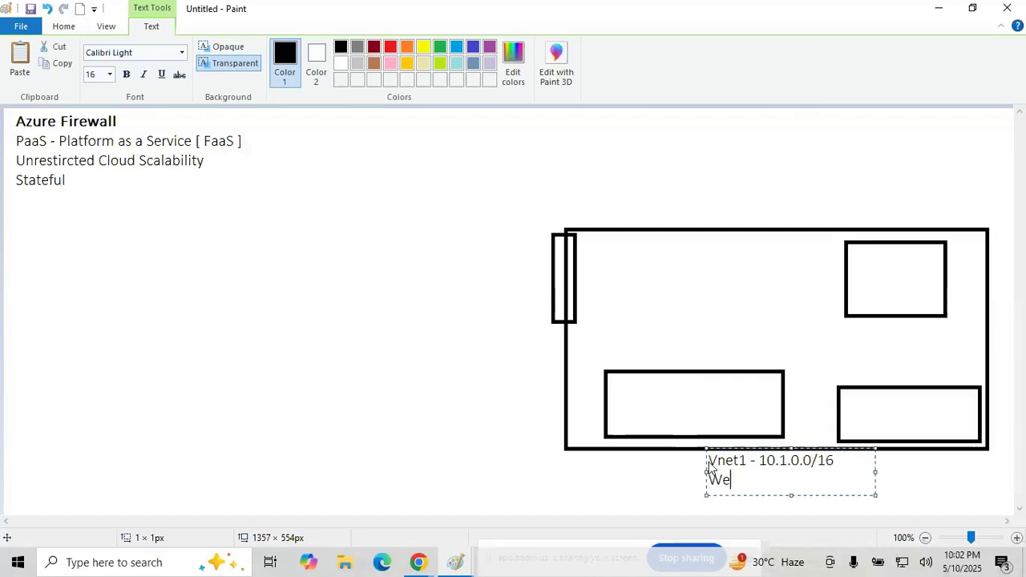
pyautogui.press('BackSpace')
pyautogui.write('t US')
# Label the lower-right inner rectangle "Sub1" with "10.1.0.0/24" on a second line
pyautogui.hotkey('shift', 'Right')
pyautogui.hotkey('shift', 'Right')
pyautogui.hotkey('shift', 'Right')
pyautogui.hotkey('shift', 'Right')
pyautogui.hotkey('shift', 'Right')
pyautogui.hotkey('shift', 'Right')
pyautogui.hotkey('shift', 'Right')
pyautogui.hotkey('shift', 'Right')
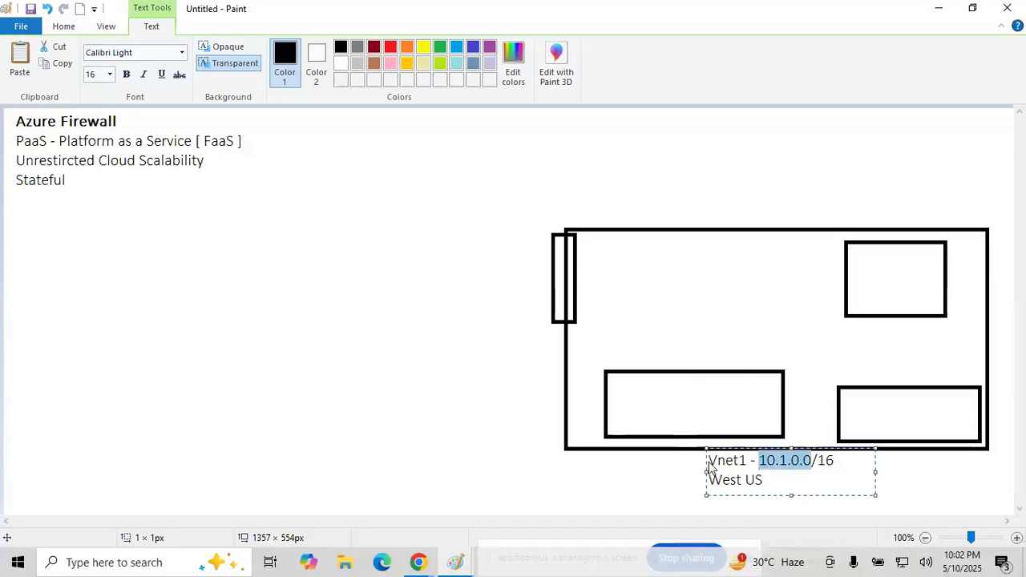
pyautogui.click(849, 401)
pyautogui.write('Sub1')
pyautogui.press('Return')
pyautogui.write('10.1.0.0/24')
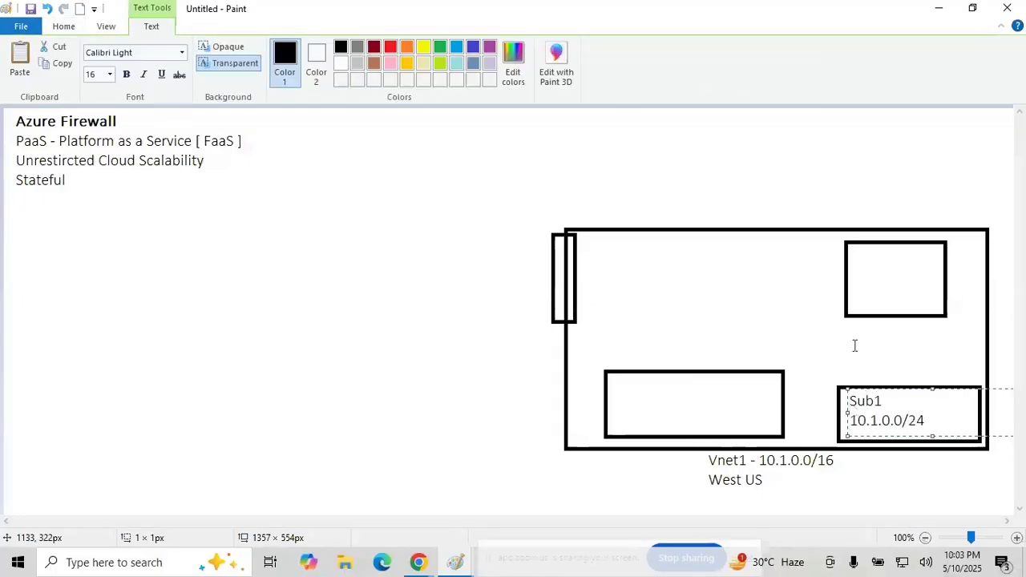
# Label the upper-right inner rectangle "VM1" with the address "10.1.0.4" on a second line
pyautogui.click(851, 258)
pyautogui.write('VM1')
pyautogui.press('Return')
pyautogui.write('10.1.0.0')
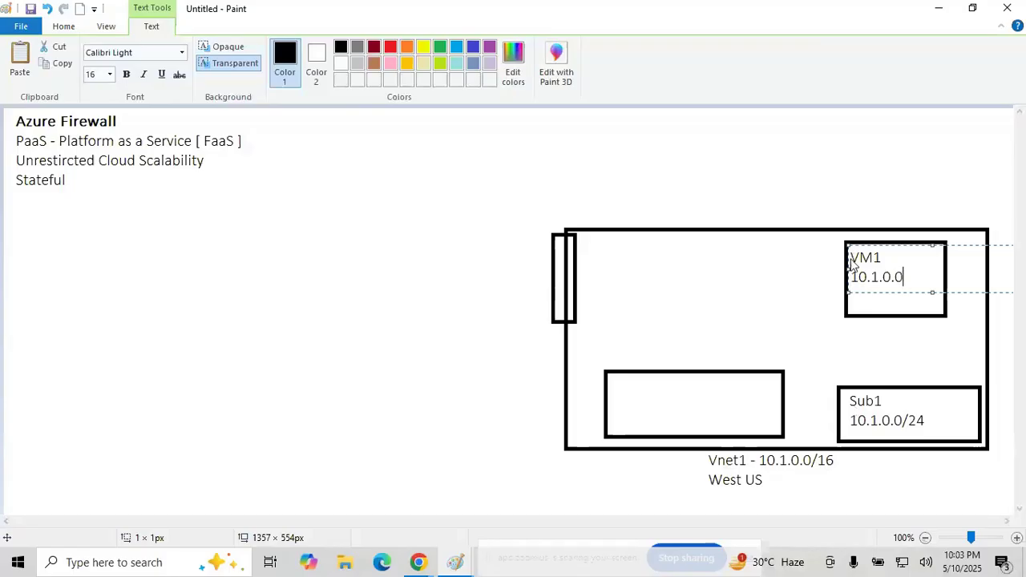
pyautogui.press('BackSpace')
pyautogui.write('4')
# Add the notes "- NO Public IP" and "- NO Public Ports are open" above the network box, widening the text box to fit each on one line
pyautogui.click(799, 136)
pyautogui.write('NO ')
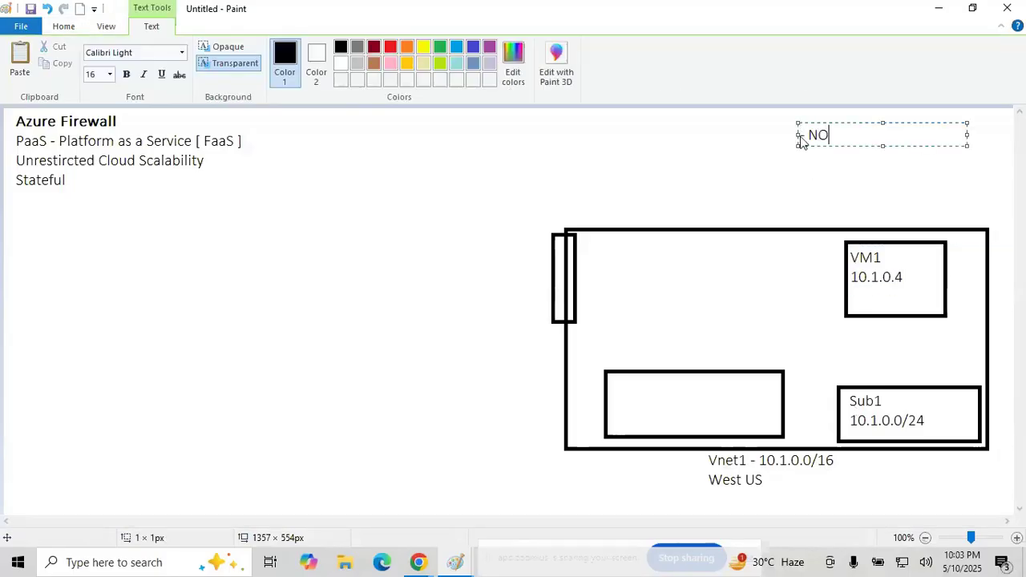
pyautogui.write('Public IP')
pyautogui.press('Return')
pyautogui.write('- NO P')
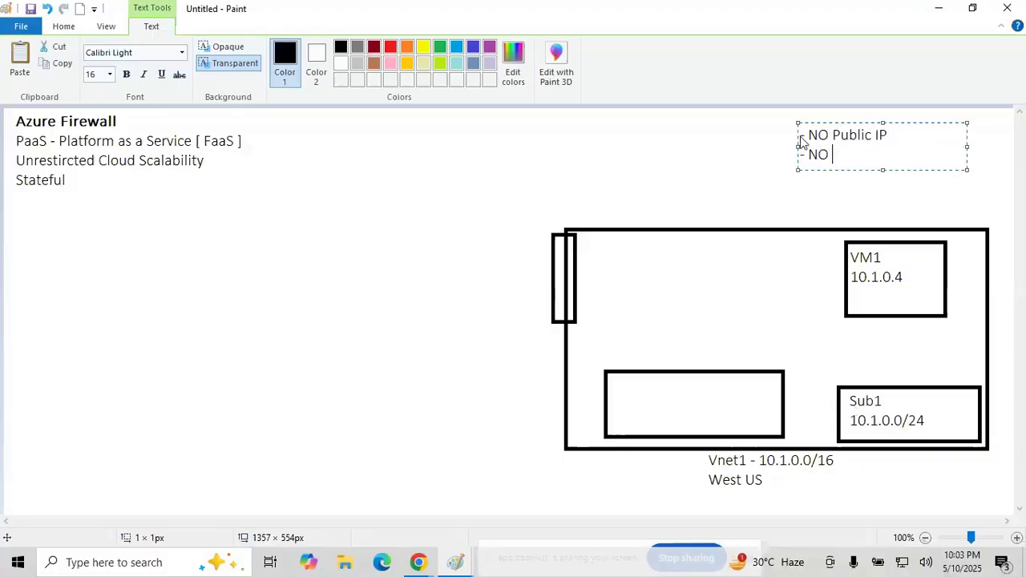
pyautogui.write('ublic Ports are open')
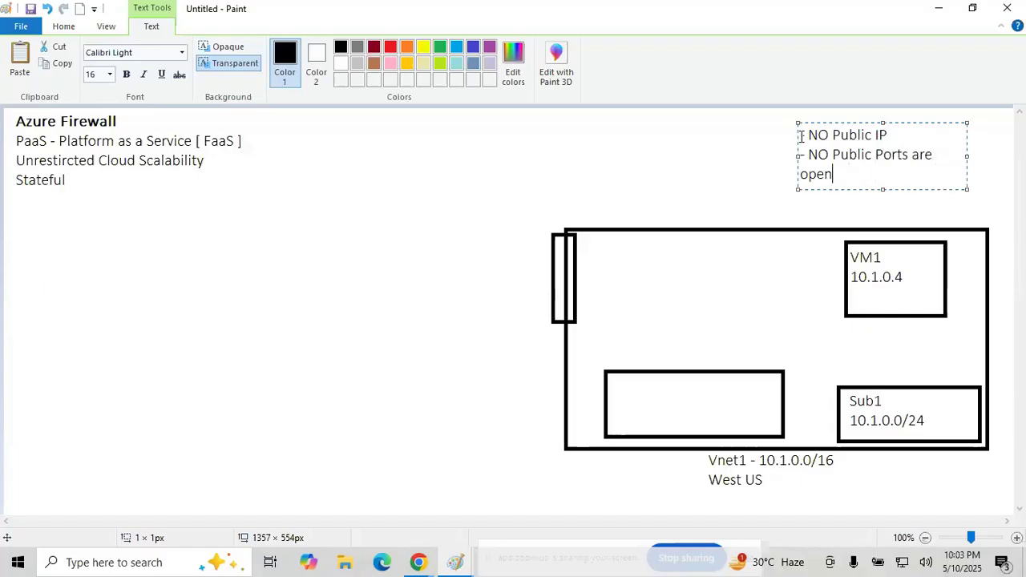
pyautogui.moveTo(969, 190); pyautogui.dragTo(999, 200)
pyautogui.click(516, 195)
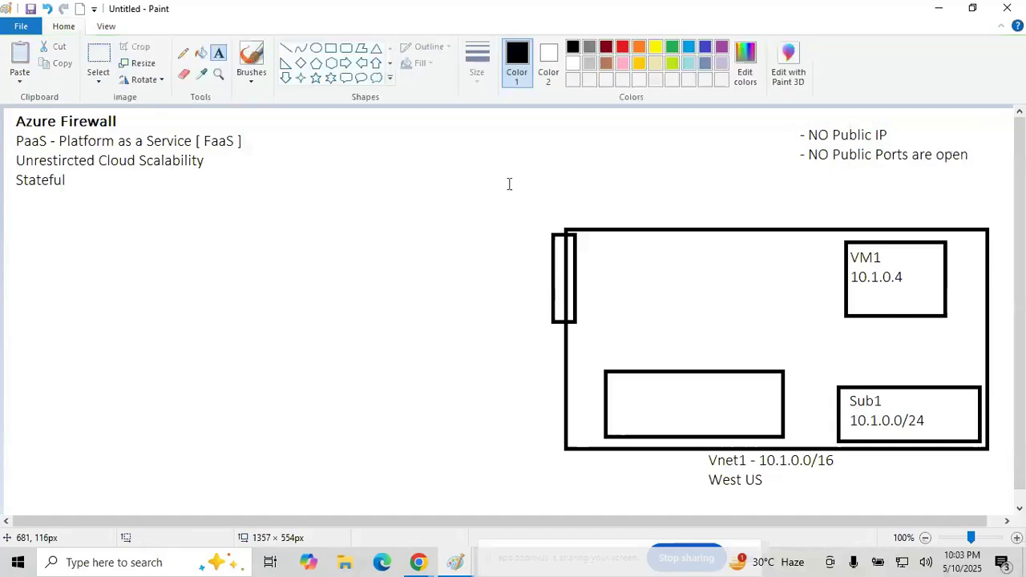
# Draw a line from the public access notes down to the VM1 box and another about 85 px long from VM1 to Sub1
pyautogui.click(286, 49)
pyautogui.moveTo(866, 160); pyautogui.dragTo(870, 237)
pyautogui.moveTo(877, 321); pyautogui.dragTo(879, 386)
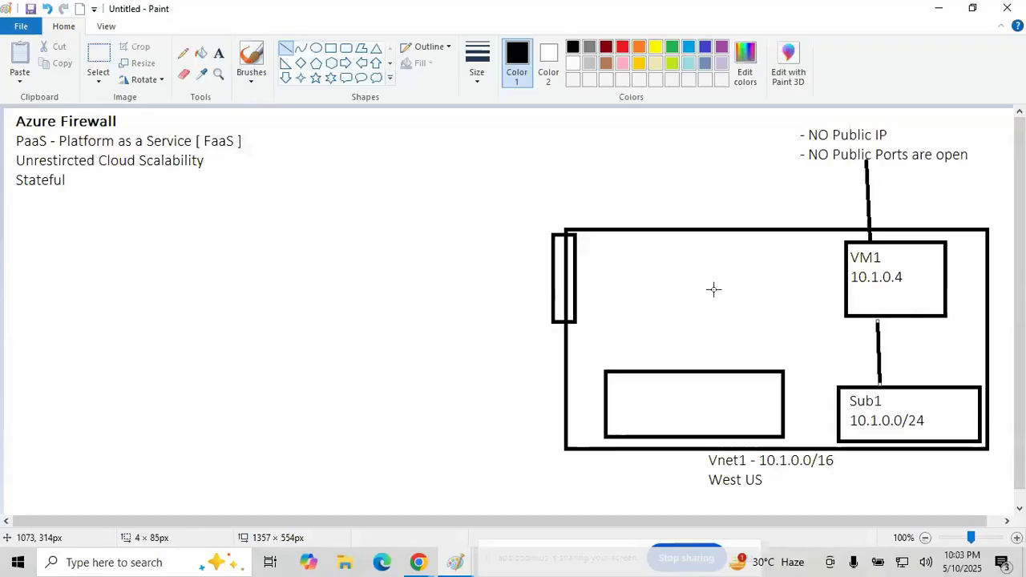
# Label the empty inner rectangle beside Sub1 "AzureFirewallSubnet" with "10.1.1.0/26" on a second line
pyautogui.click(218, 56)
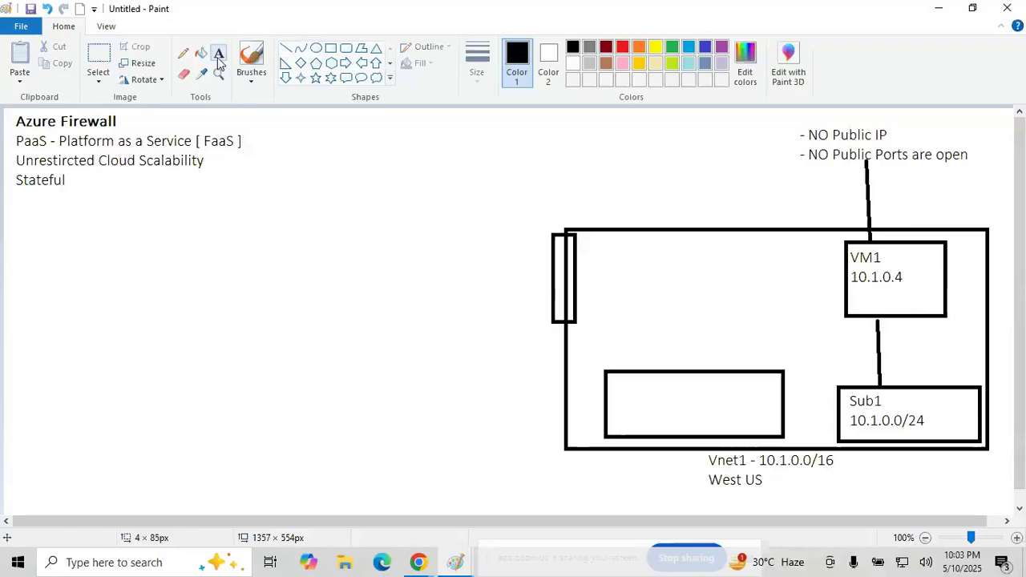
pyautogui.click(615, 385)
pyautogui.write('Azu')
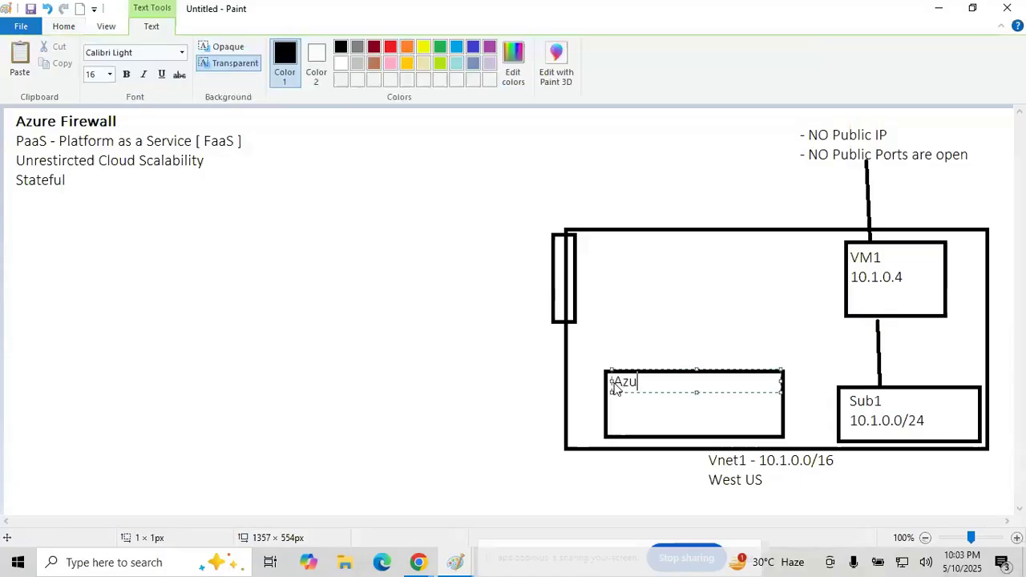
pyautogui.write('reFirewallSubnet')
pyautogui.press('Return')
pyautogui.write('10.1')
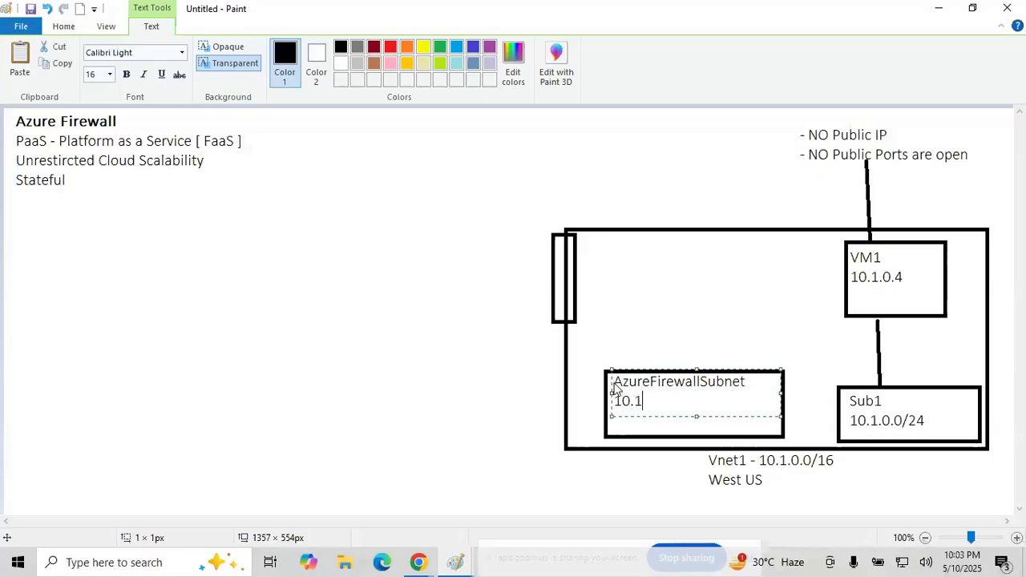
pyautogui.write('.1.0')
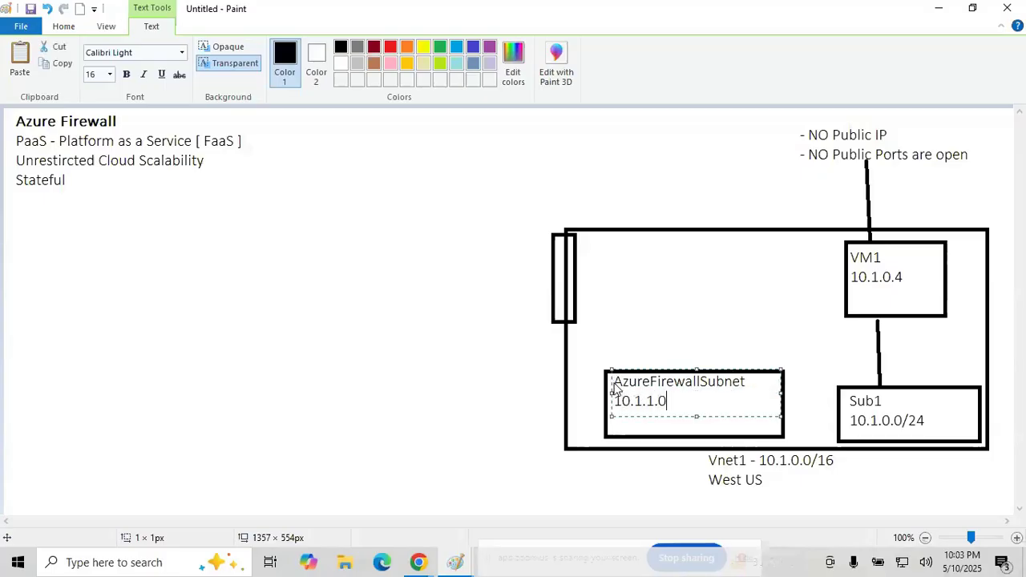
pyautogui.write('/26')
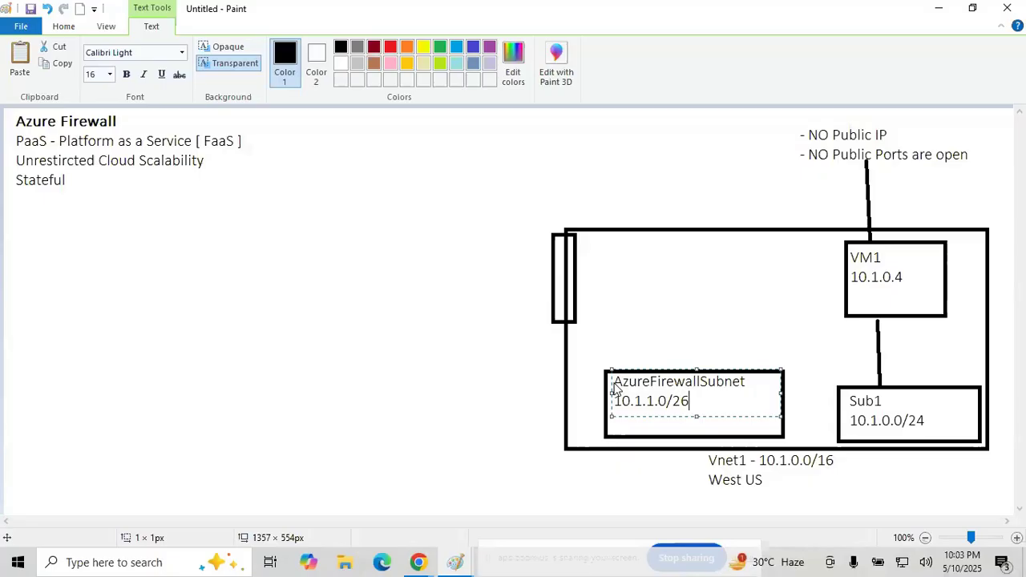
pyautogui.click(458, 312)
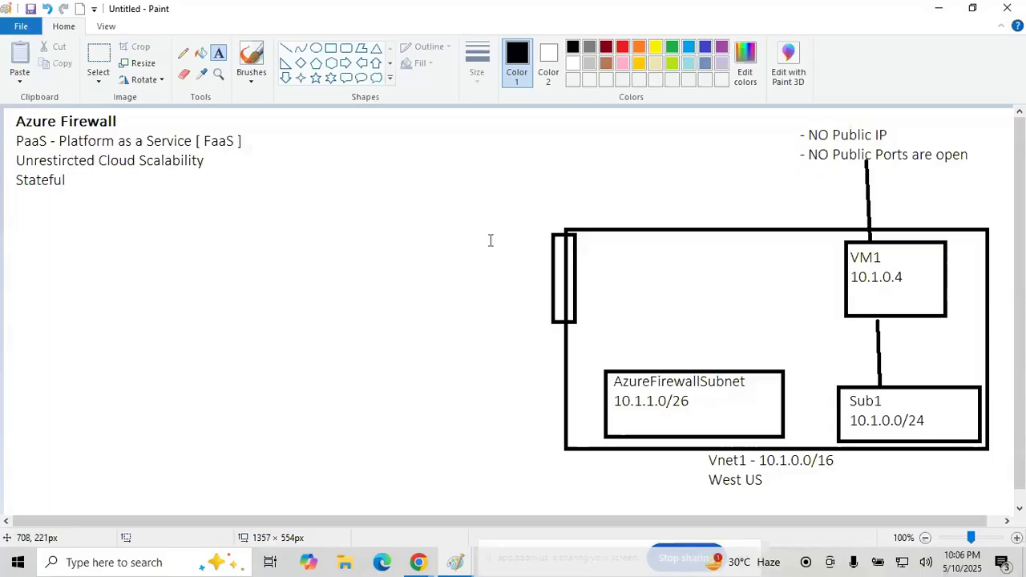
# Add the text "Name - AzFirewall" with "FirewallPublicIP" on a second line, outside the network box near its upper-left corner
pyautogui.click(285, 48)
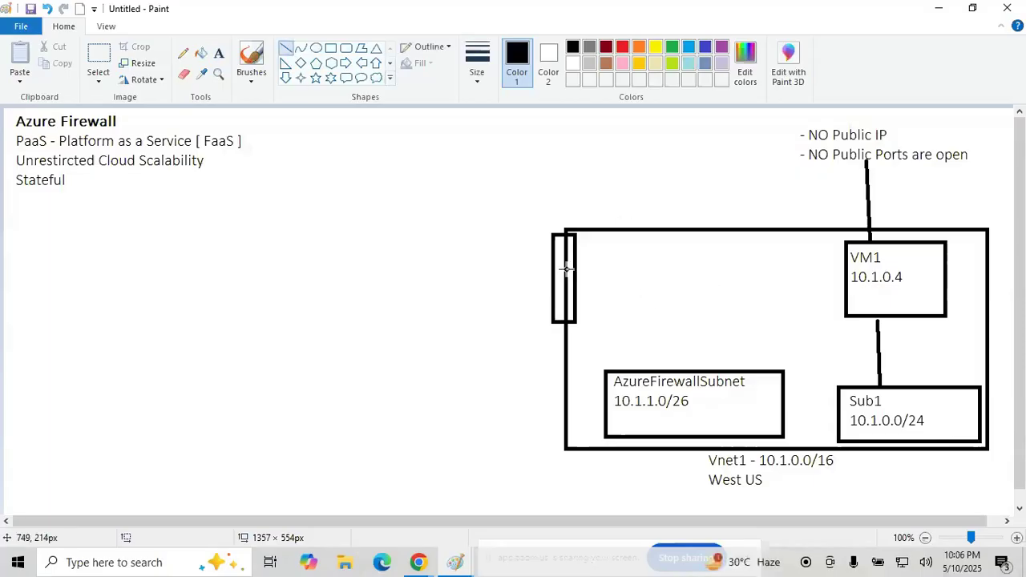
pyautogui.click(218, 53)
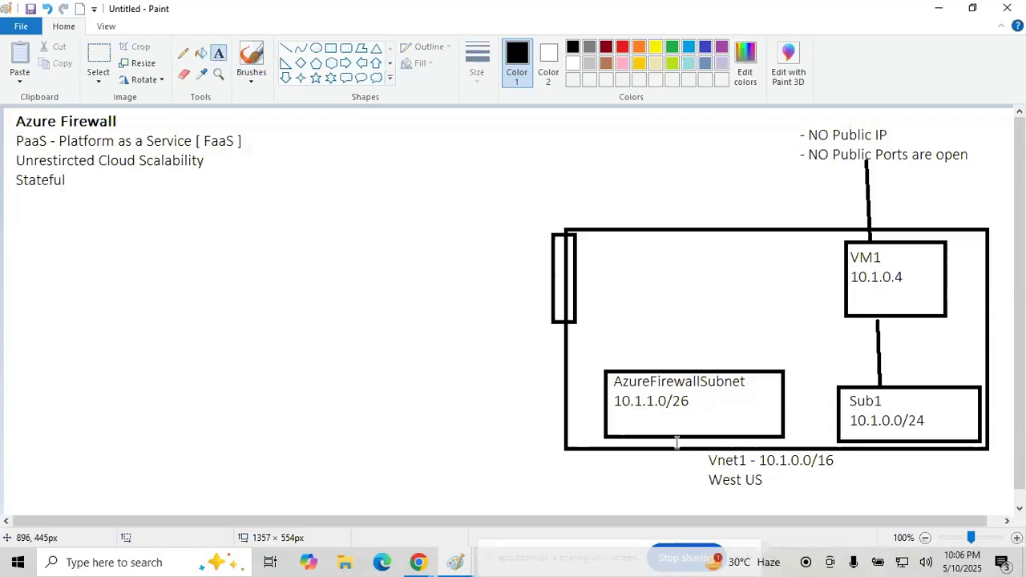
pyautogui.click(374, 222)
pyautogui.write('Name - AzFirewall')
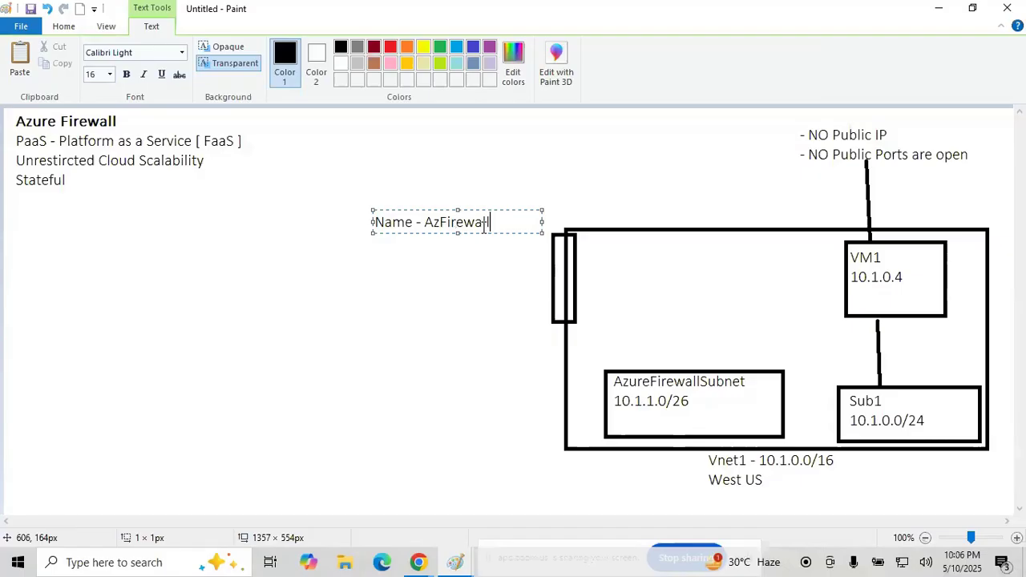
pyautogui.press('Return')
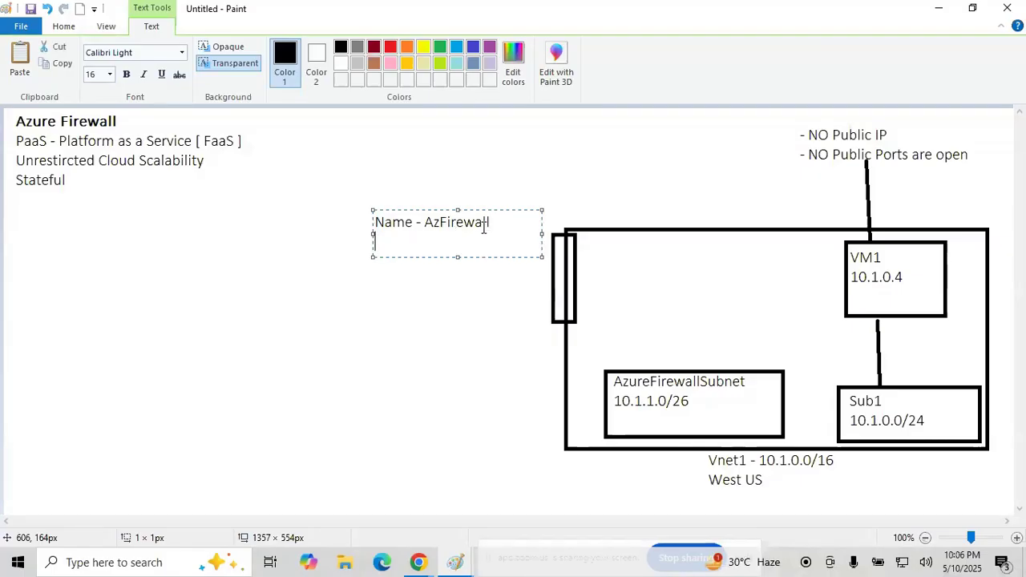
pyautogui.write('Firewall')
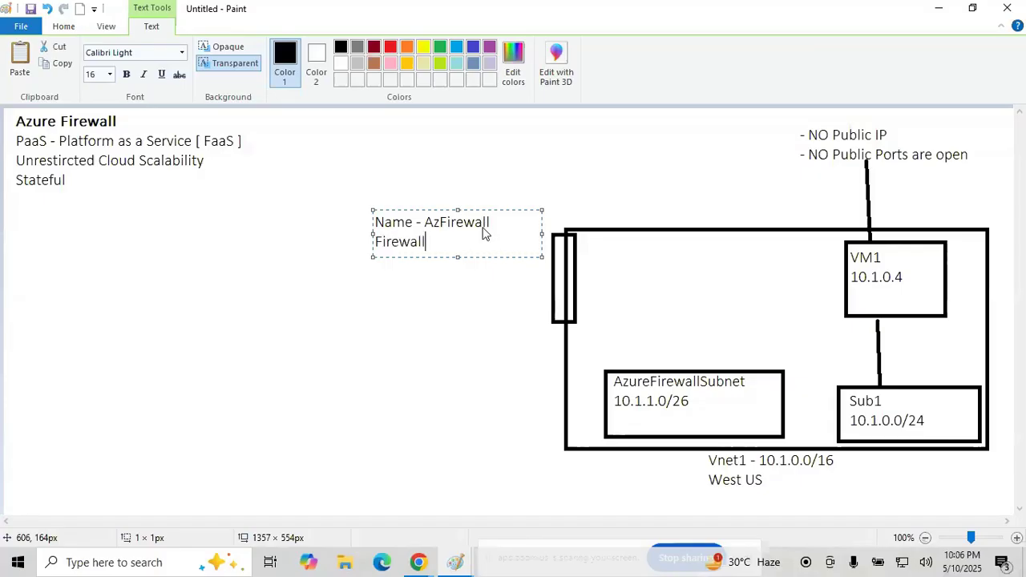
pyautogui.write('PublicIP')
pyautogui.click(453, 155)
# Draw a line from the narrow firewall rectangle to AzureFirewallSubnet, spanning about 178 × 151 px, and label the firewall's inner side "10.1.1.4"
pyautogui.click(285, 50)
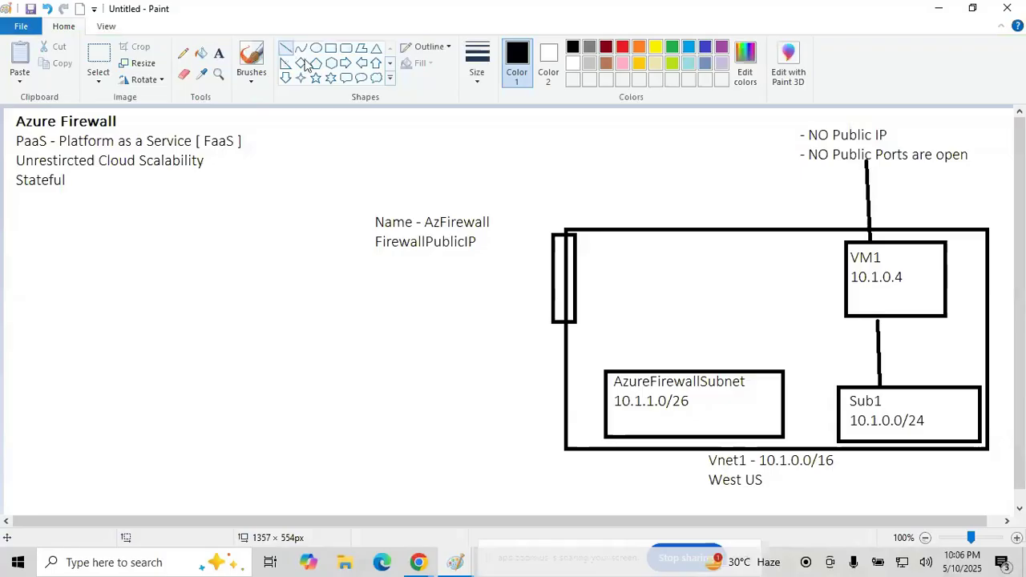
pyautogui.moveTo(577, 255); pyautogui.dragTo(713, 369)
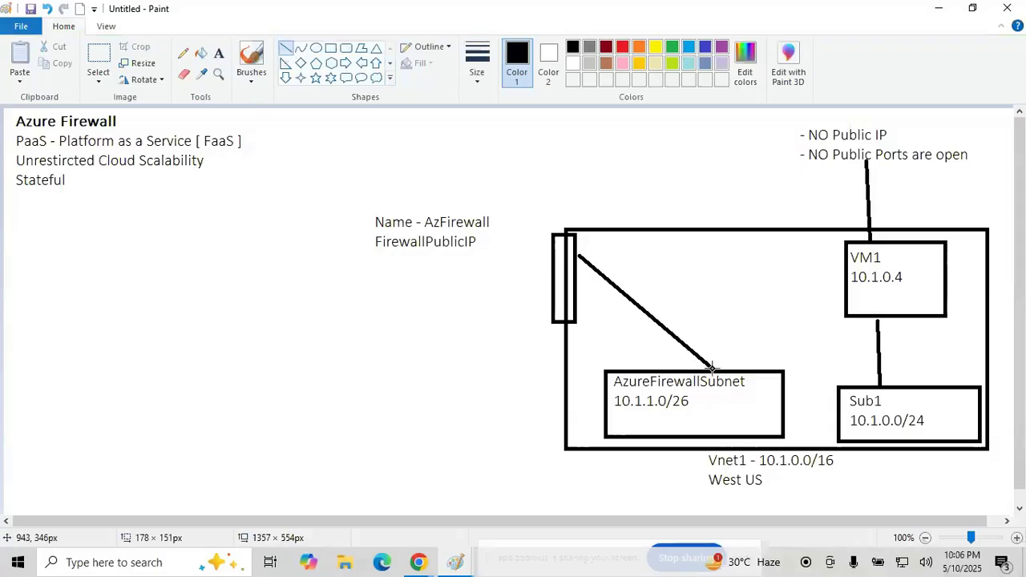
pyautogui.click(220, 60)
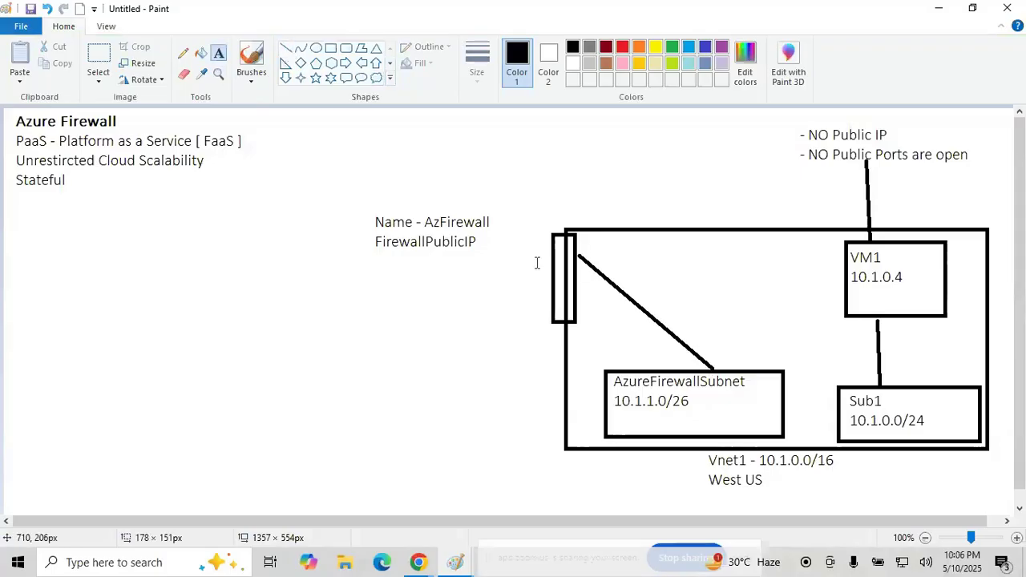
pyautogui.click(584, 244)
pyautogui.write('10.1.1.0')
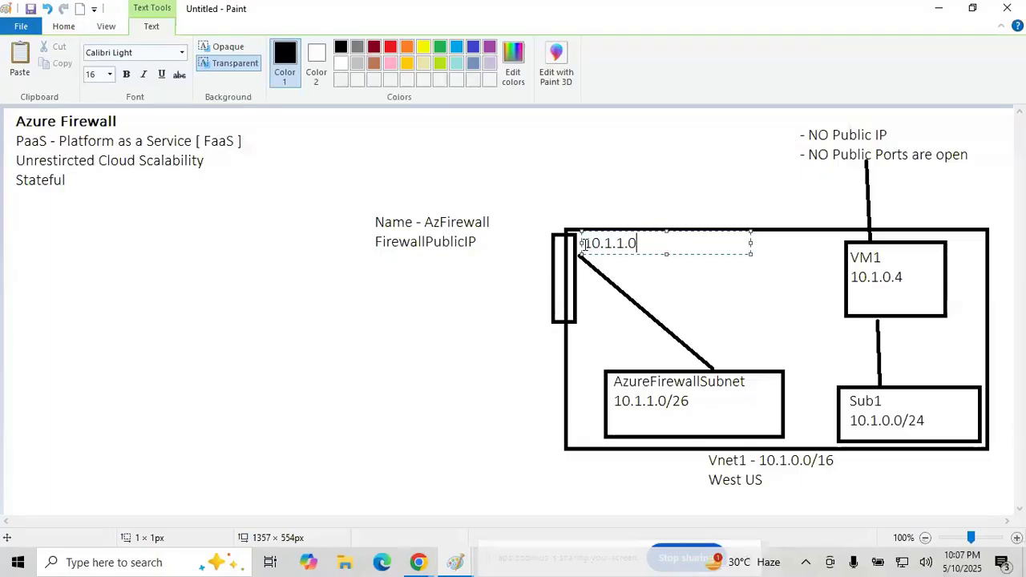
pyautogui.press('BackSpace')
pyautogui.write('4')
pyautogui.click(411, 312)
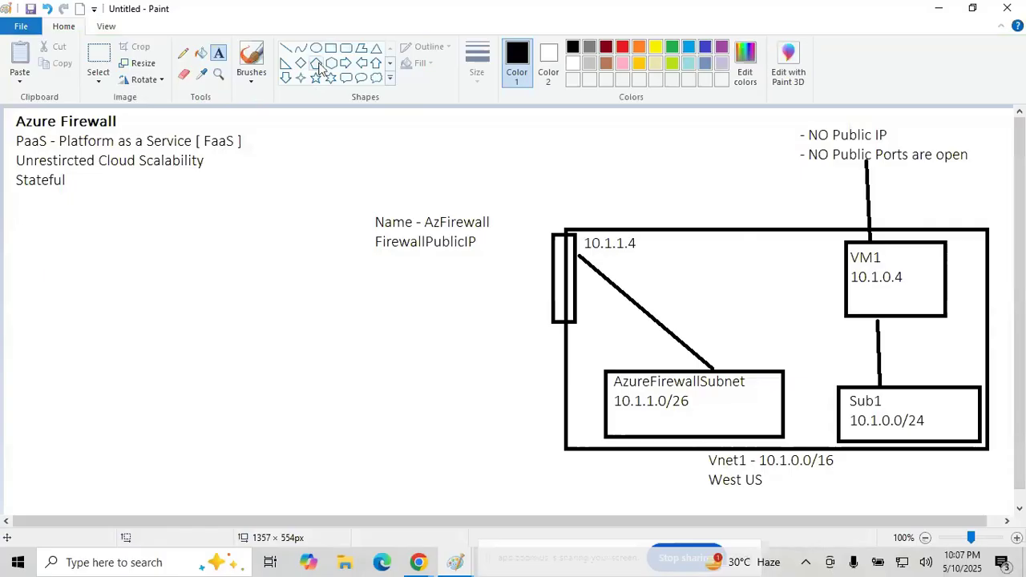
# Draw a five-point star about 186 × 170 px below the FirewallPublicIP text and label it "Internet"
pyautogui.click(316, 78)
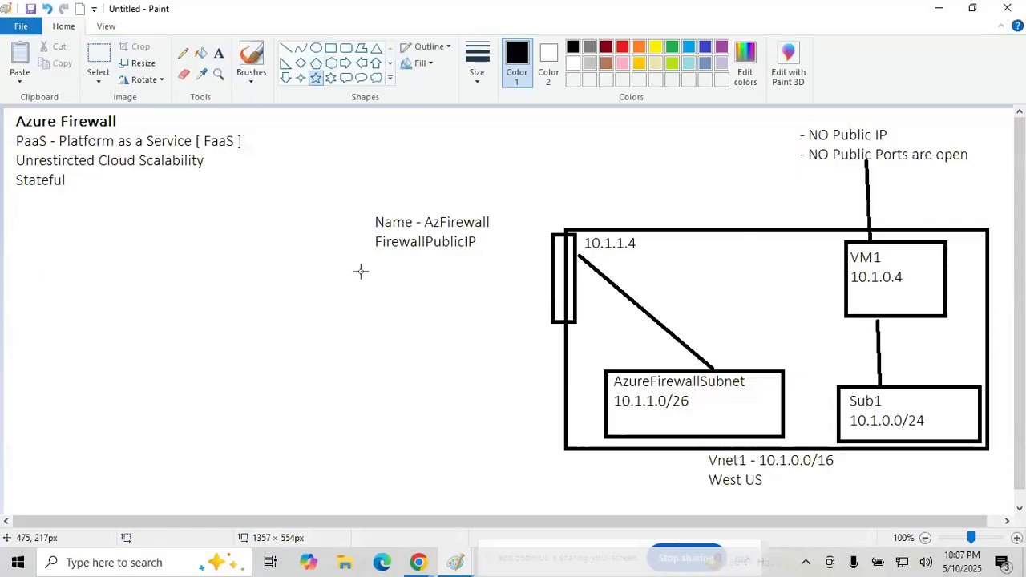
pyautogui.moveTo(356, 259); pyautogui.dragTo(495, 389)
pyautogui.click(219, 53)
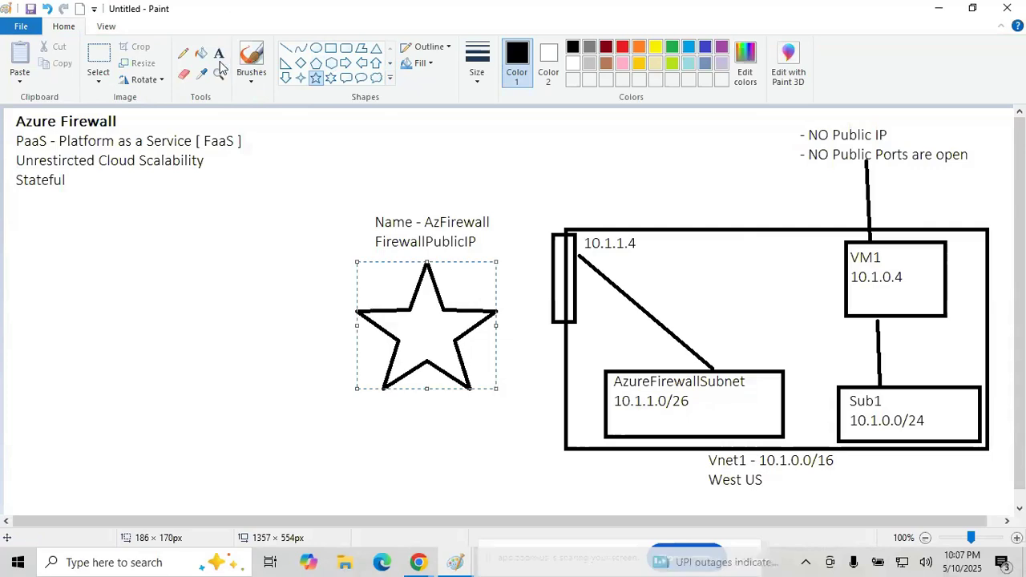
pyautogui.click(355, 270)
pyautogui.write('Internet')
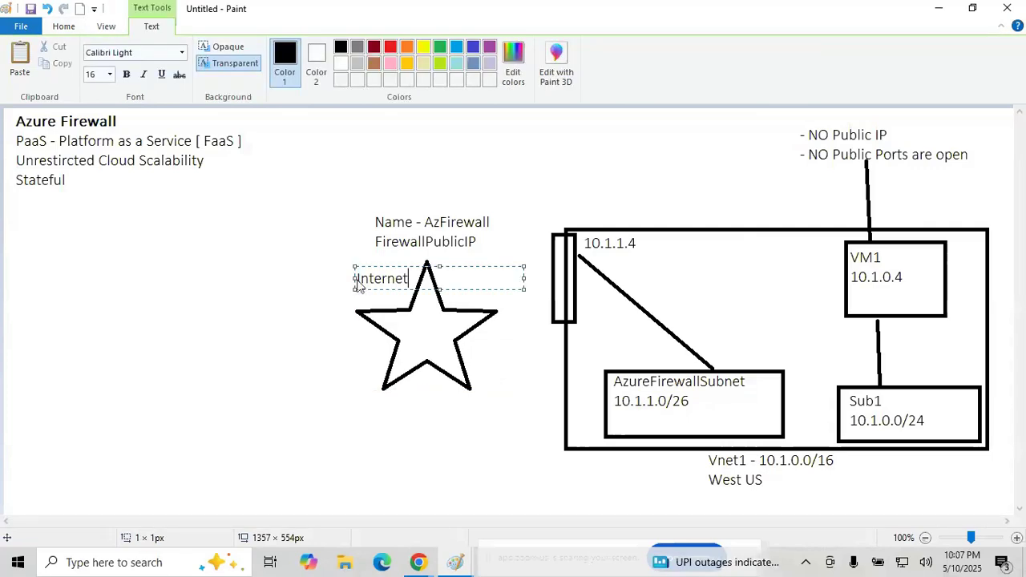
pyautogui.click(339, 225)
# Draw a rectangle about 108 × 92 px below the Internet star and label it "Laptop"
pyautogui.click(331, 48)
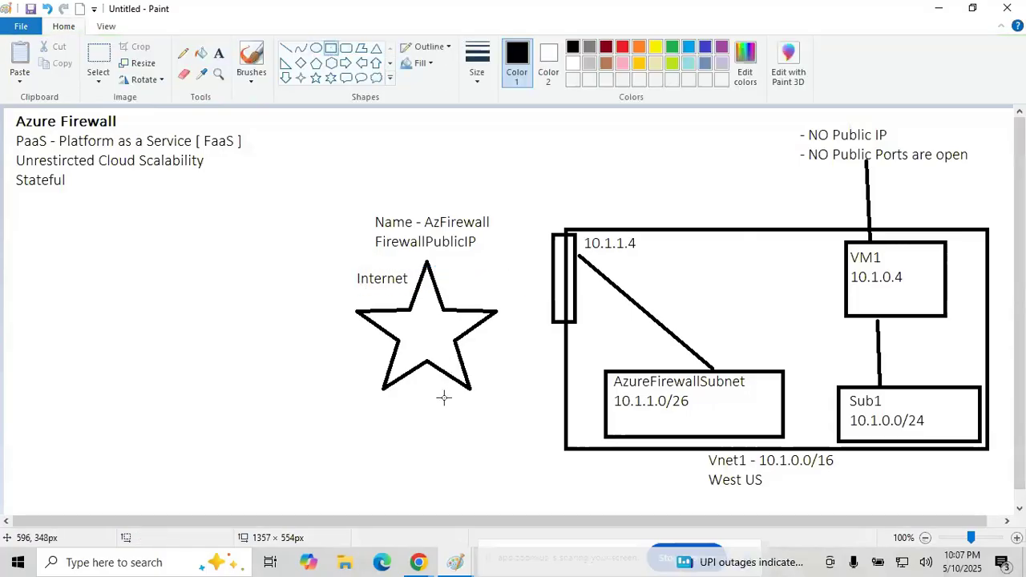
pyautogui.moveTo(433, 425)
pyautogui.mouseDown()
pyautogui.moveTo(497, 491)
pyautogui.moveTo(516, 495)
pyautogui.mouseUp()
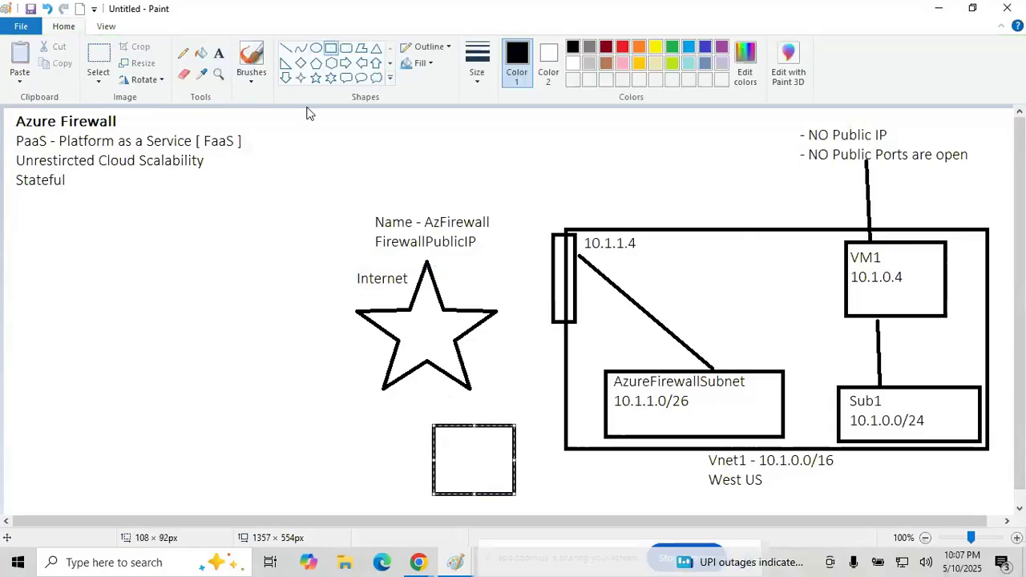
pyautogui.click(218, 53)
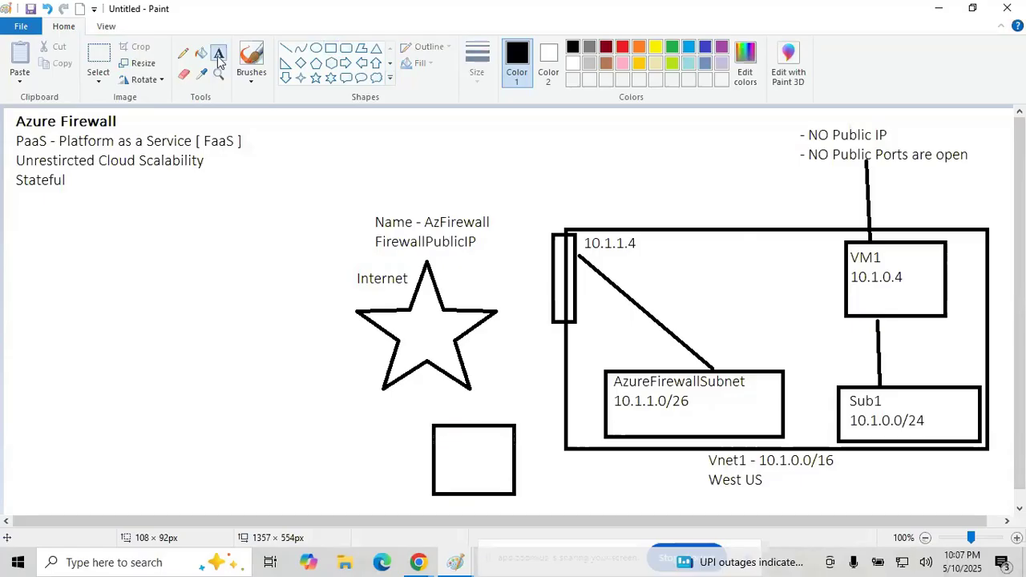
pyautogui.click(436, 432)
pyautogui.write('Laptop')
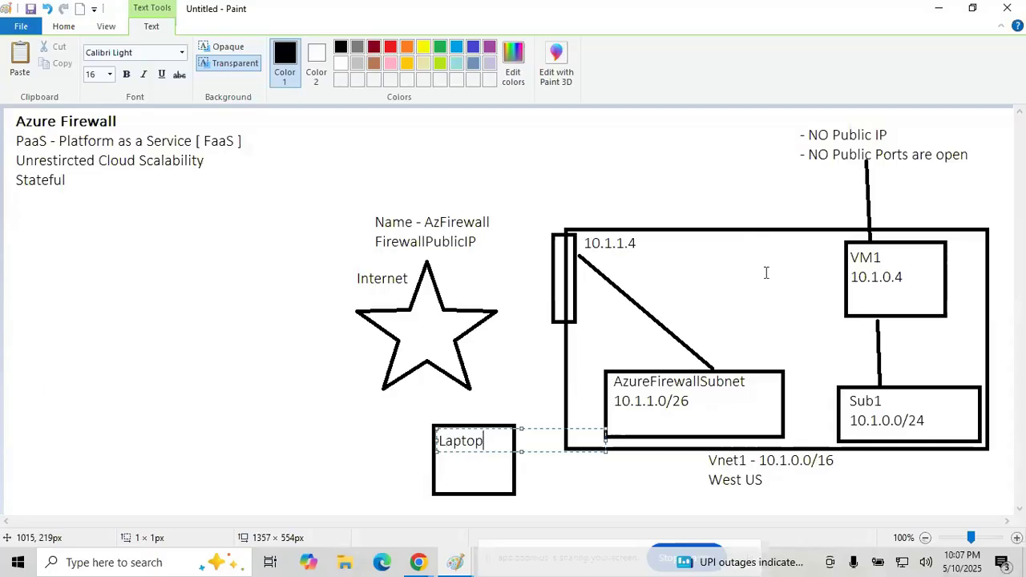
pyautogui.click(492, 343)
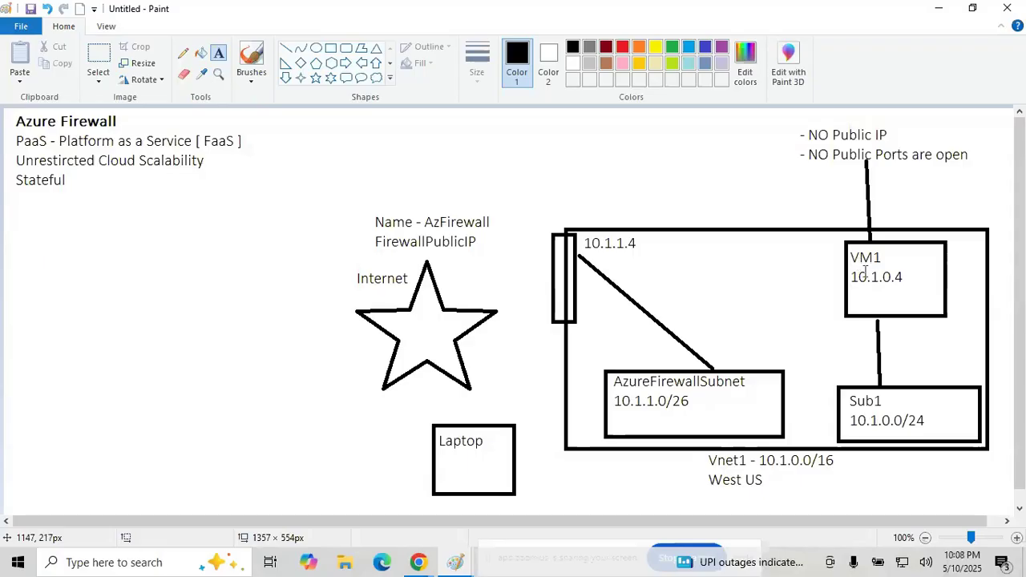
# Connect Laptop to the Internet star with a line, then draw arrows from the star to the firewall and down onto the firewall from above
pyautogui.click(286, 48)
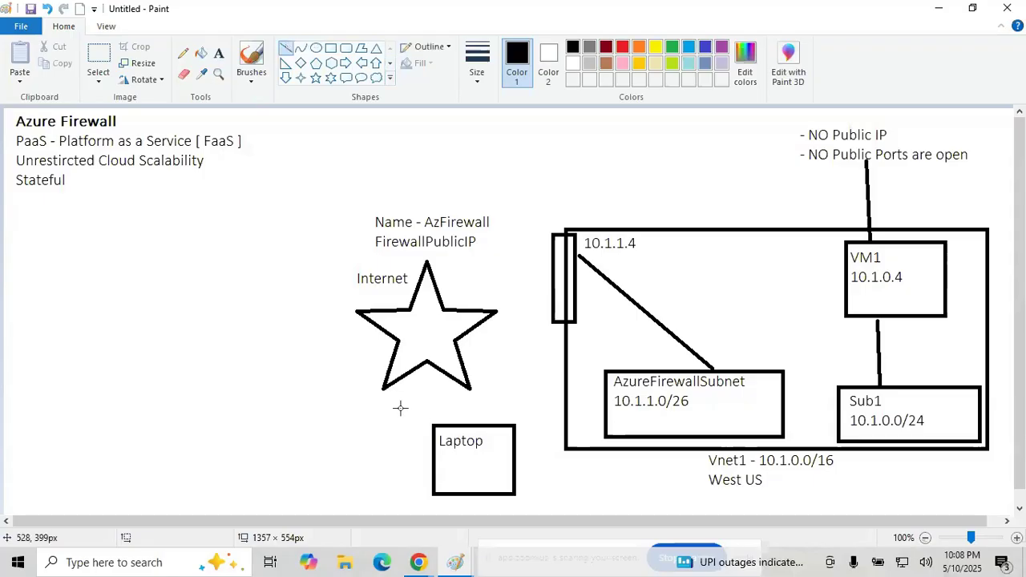
pyautogui.moveTo(465, 424); pyautogui.dragTo(429, 360)
pyautogui.moveTo(445, 308); pyautogui.dragTo(550, 246)
pyautogui.moveTo(544, 147)
pyautogui.mouseDown()
pyautogui.moveTo(544, 226)
pyautogui.moveTo(534, 201)
pyautogui.moveTo(545, 225)
pyautogui.mouseUp()
pyautogui.click(559, 201)
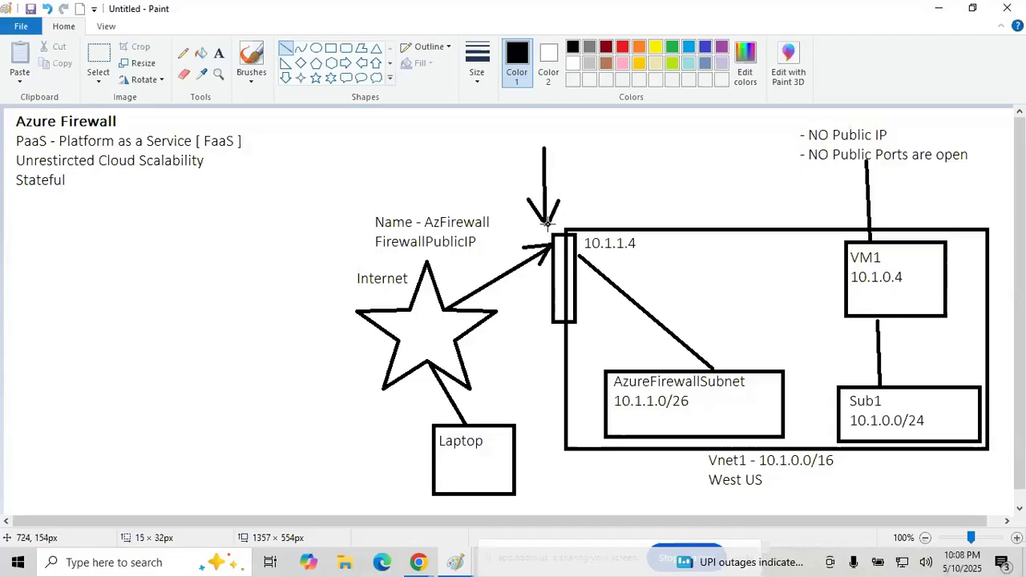
# Add the note "NAT Rule" and "Network Address Translation" beside the downward arrow, widening the text box to fit each on one line
pyautogui.click(216, 56)
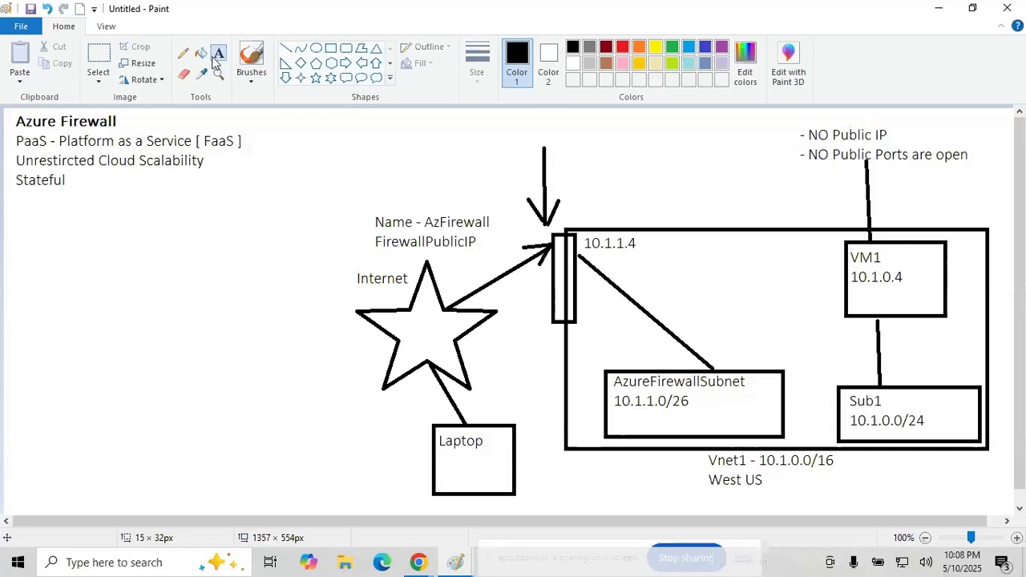
pyautogui.click(550, 141)
pyautogui.write('NAT Rule')
pyautogui.press('Return')
pyautogui.write('Network Add')
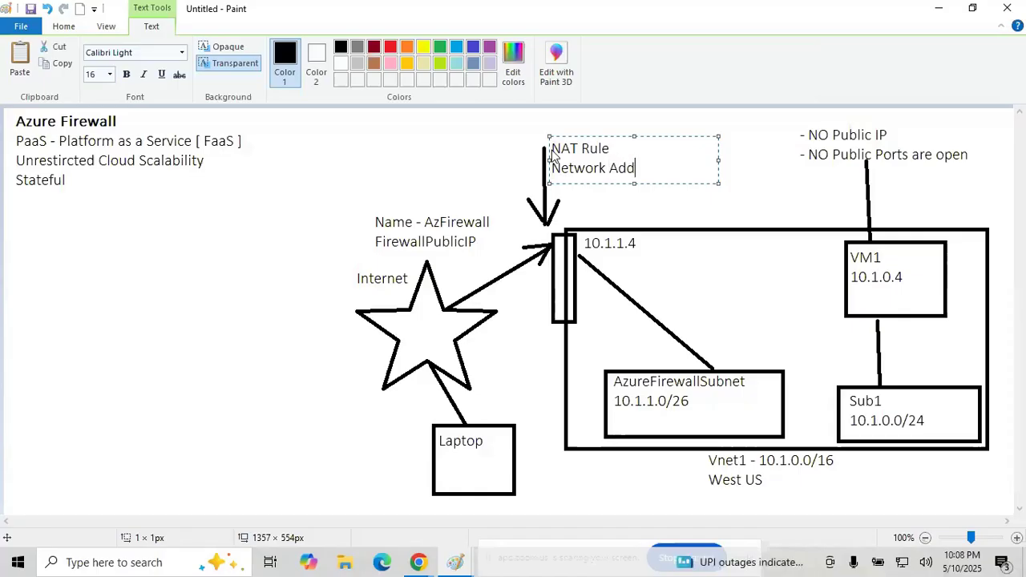
pyautogui.write('ress Translation')
pyautogui.moveTo(720, 203); pyautogui.dragTo(738, 200)
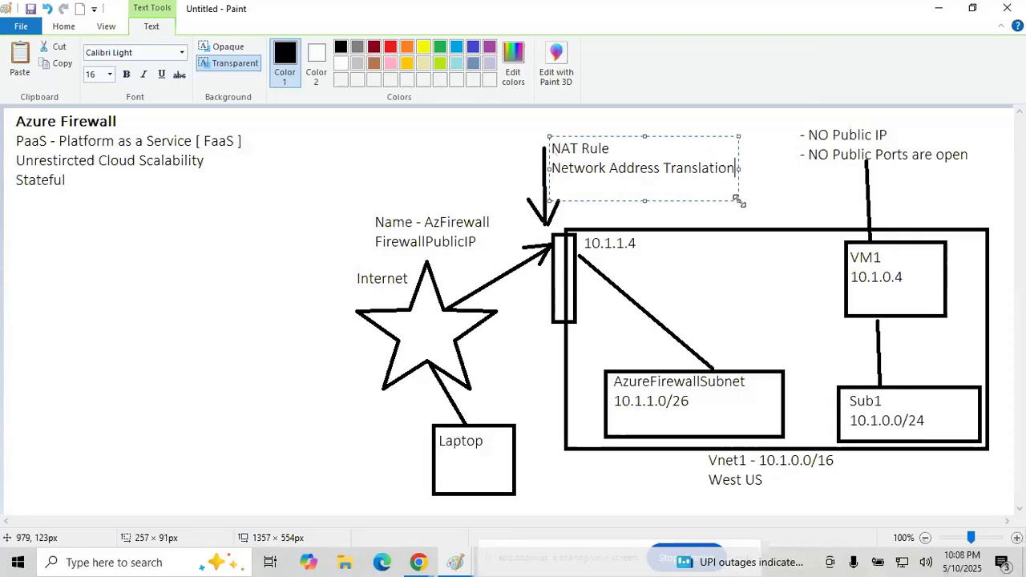
pyautogui.click(376, 160)
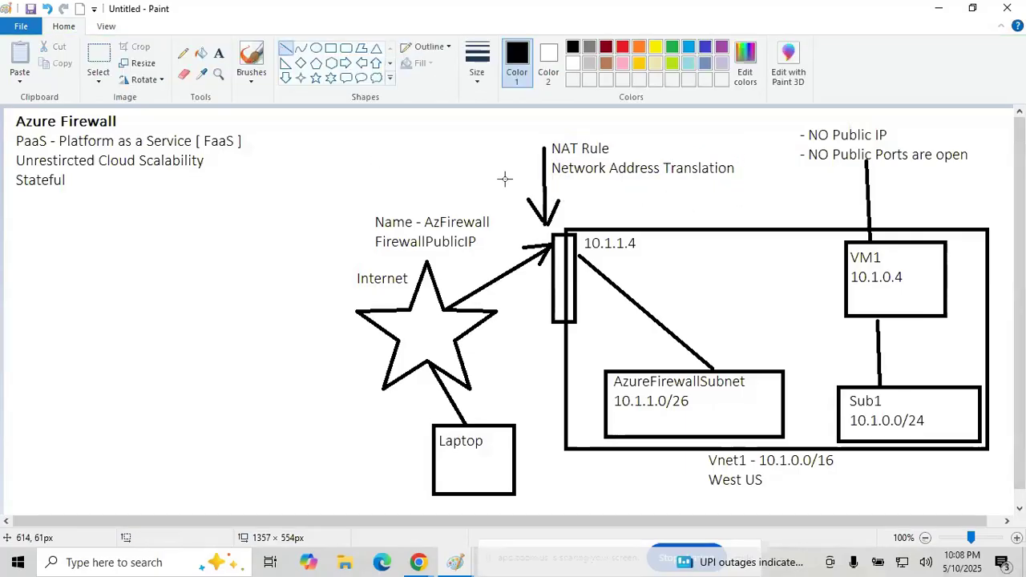
# Draw a horizontal arrow from the firewall rectangle across the network to the VM1 box
pyautogui.moveTo(579, 257)
pyautogui.mouseDown()
pyautogui.moveTo(764, 247)
pyautogui.moveTo(846, 256)
pyautogui.mouseUp()
pyautogui.click(752, 285)
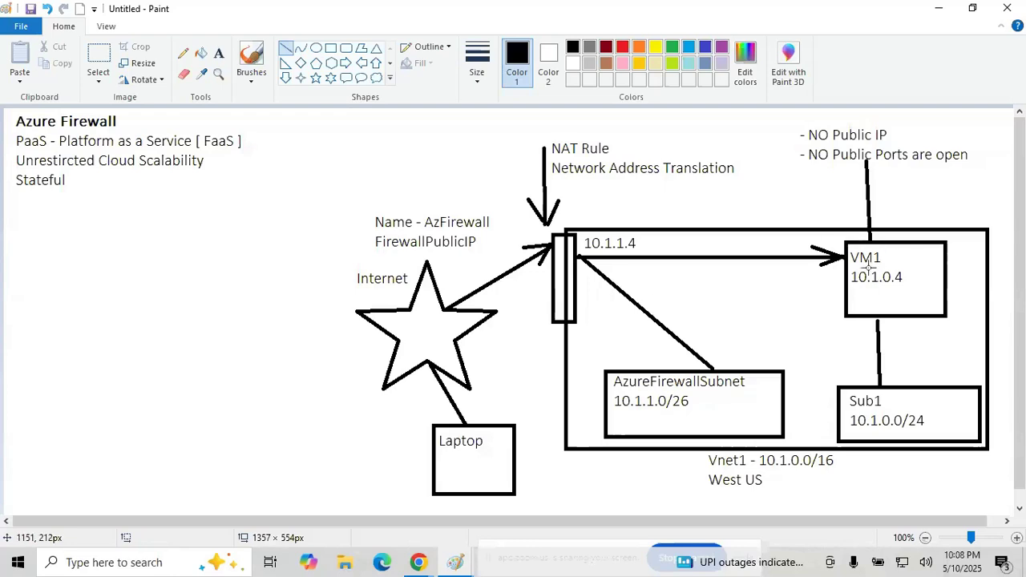
# Switch to the Azure portal in Chrome, search for "virtu" and open the Virtual networks service
pyautogui.click(428, 561)
pyautogui.click(549, 503)
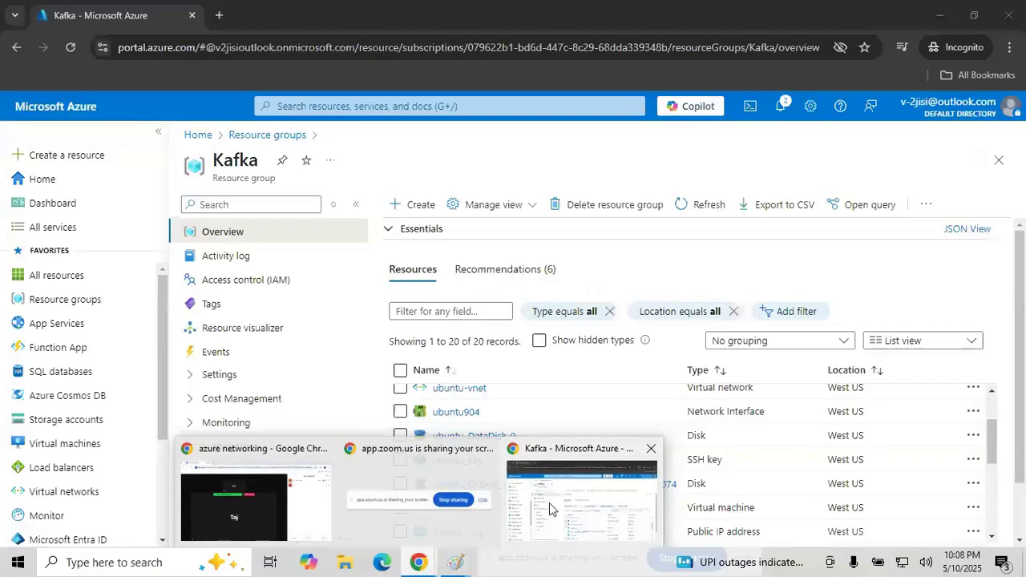
pyautogui.click(386, 108)
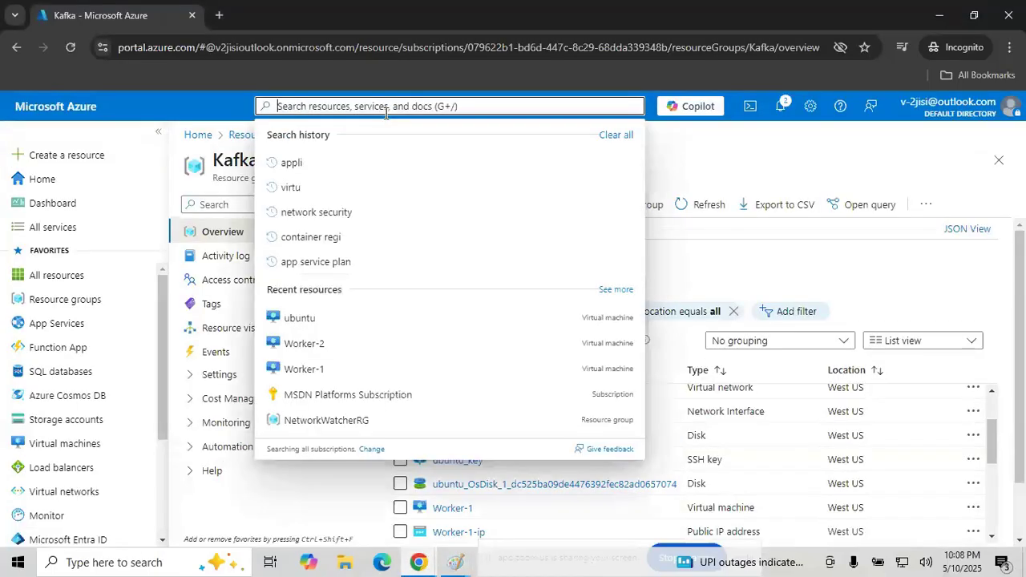
pyautogui.write('virtu')
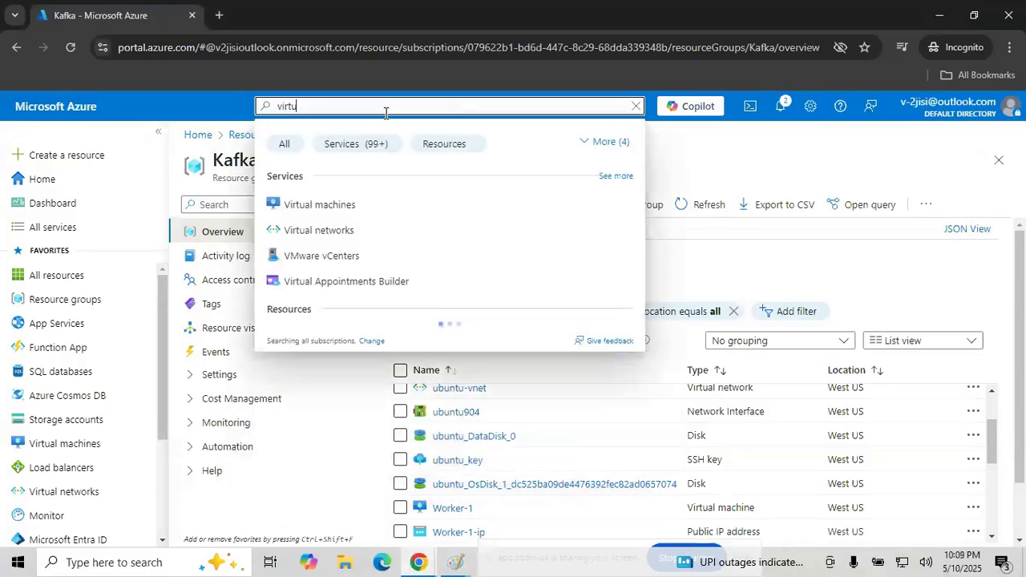
pyautogui.click(308, 237)
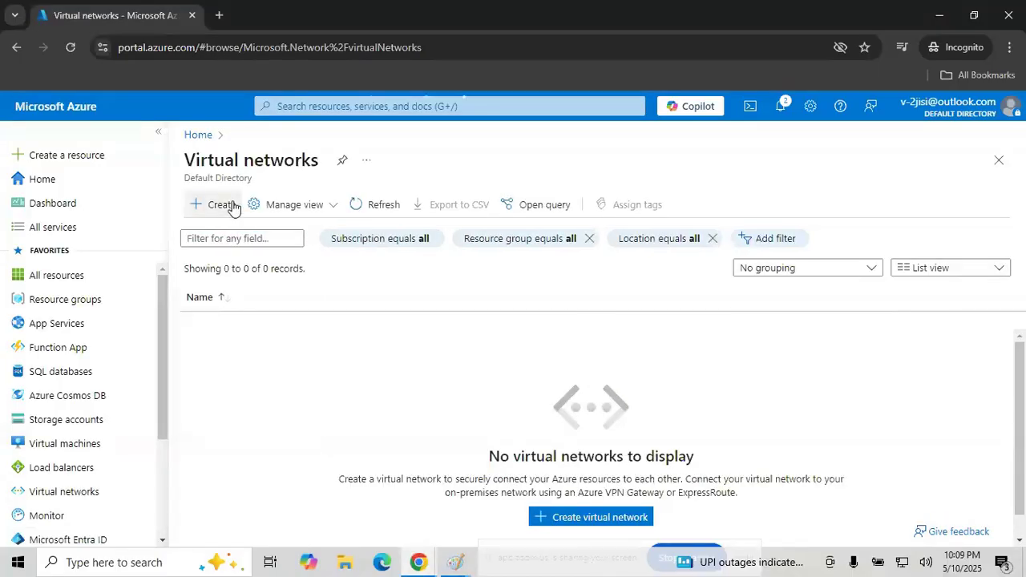
# Start creating a virtual network and add a new resource group named RGFirewal for it
pyautogui.click(232, 207)
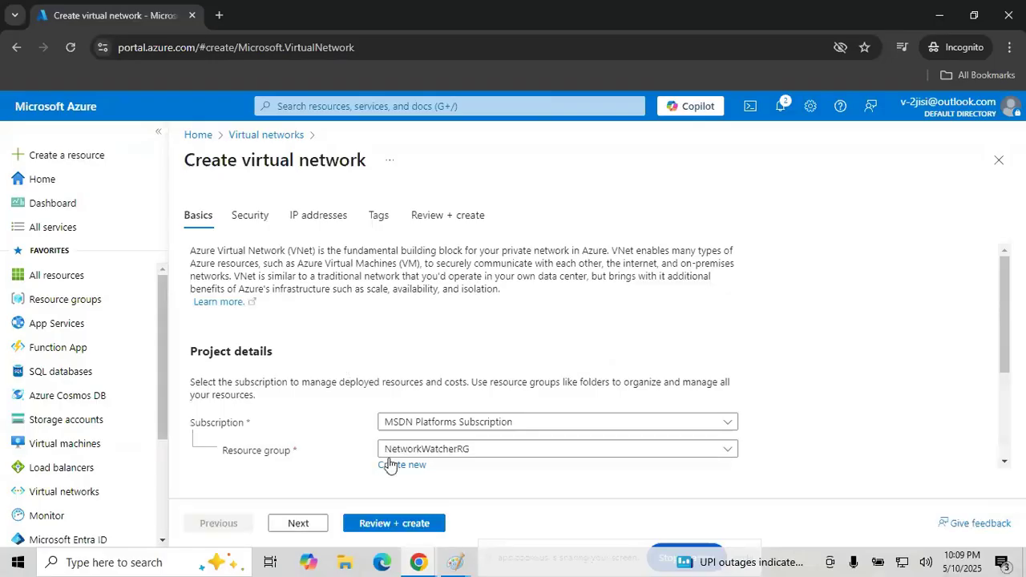
pyautogui.click(405, 468)
pyautogui.write('RGFirewall')
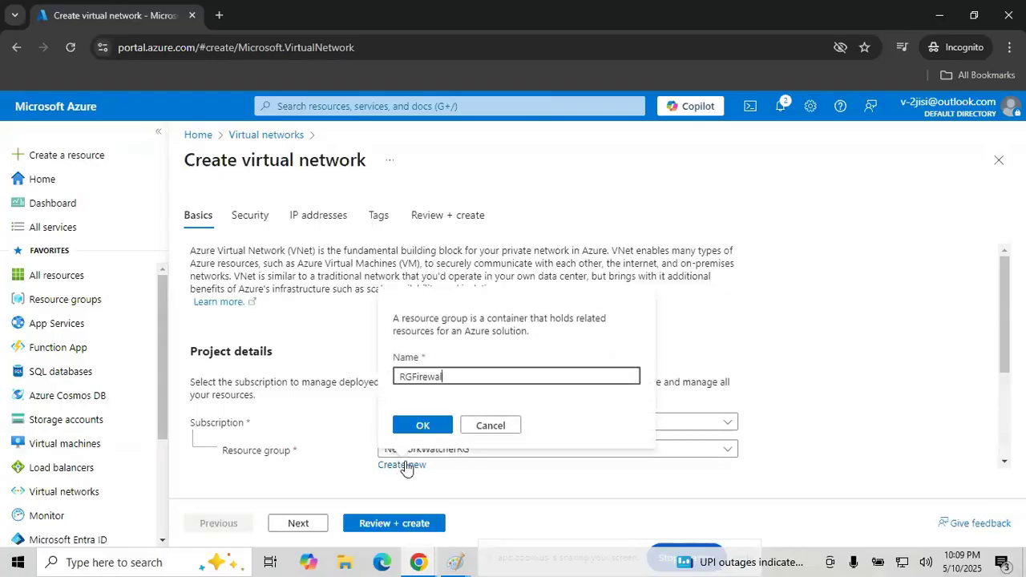
pyautogui.click(420, 425)
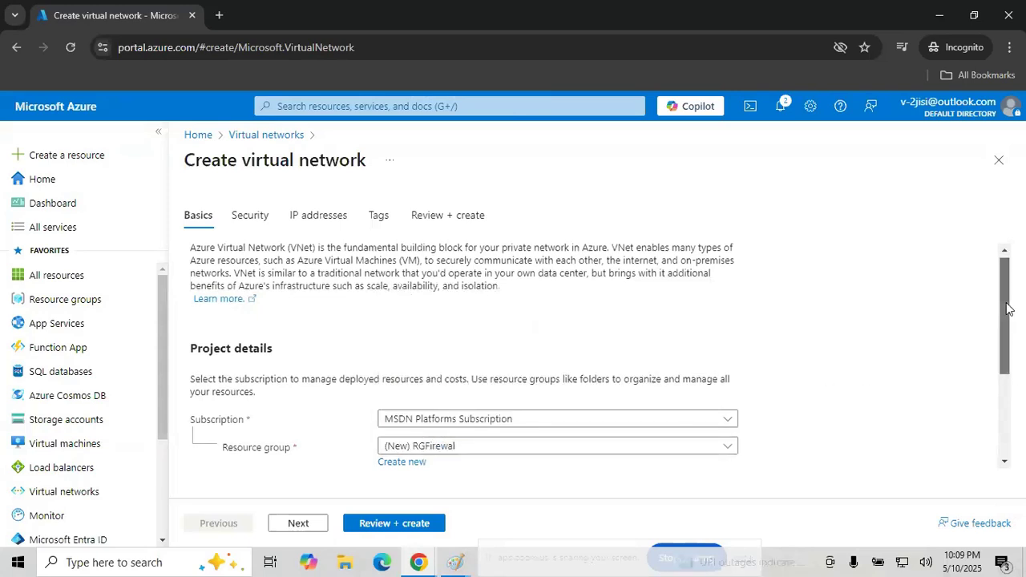
# Name the virtual network Vnet1 and continue to its security settings
pyautogui.moveTo(1008, 308); pyautogui.dragTo(1008, 367)
pyautogui.click(466, 430)
pyautogui.write('Vnet1')
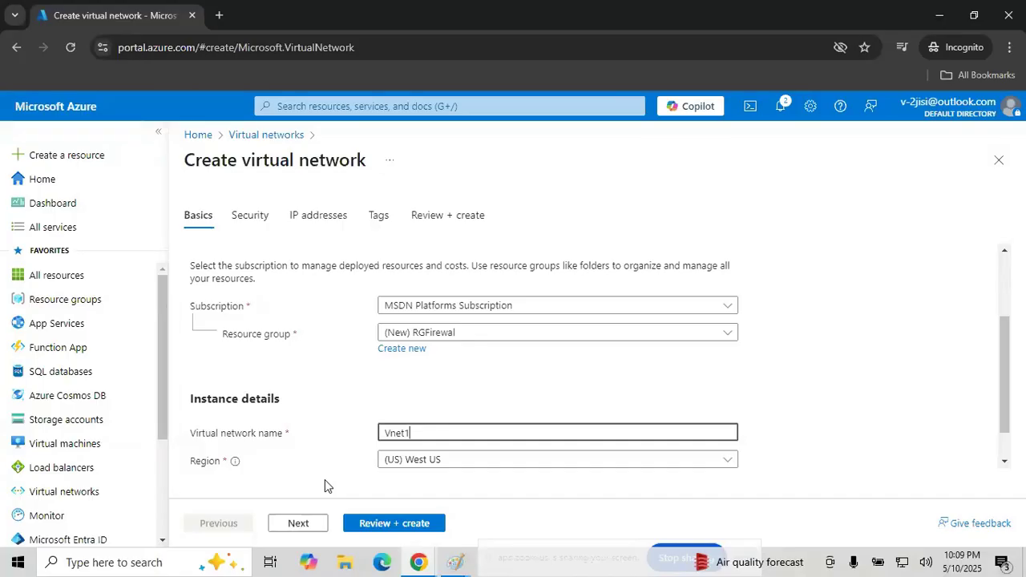
pyautogui.click(298, 524)
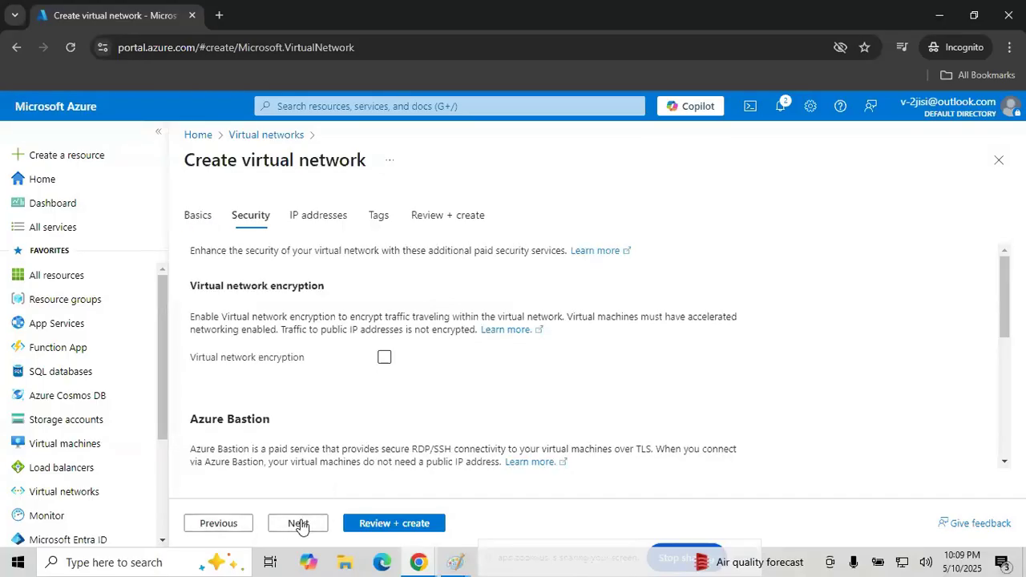
# Enable Azure Firewall for the virtual network and name the firewall AzFirewall
pyautogui.moveTo(1010, 300); pyautogui.dragTo(1010, 386)
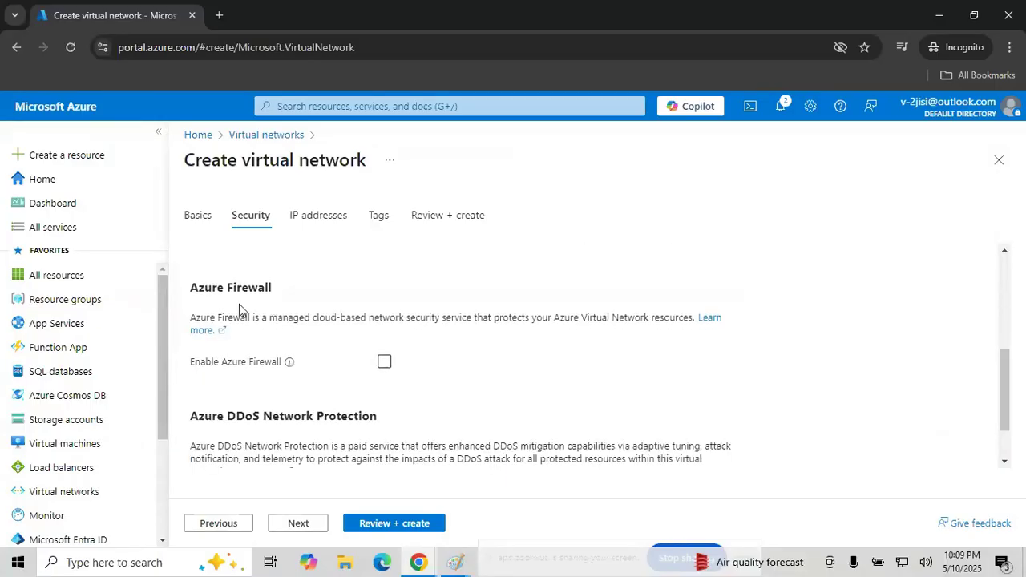
pyautogui.moveTo(206, 157); pyautogui.dragTo(368, 160)
pyautogui.doubleClick(353, 163)
pyautogui.click(353, 163)
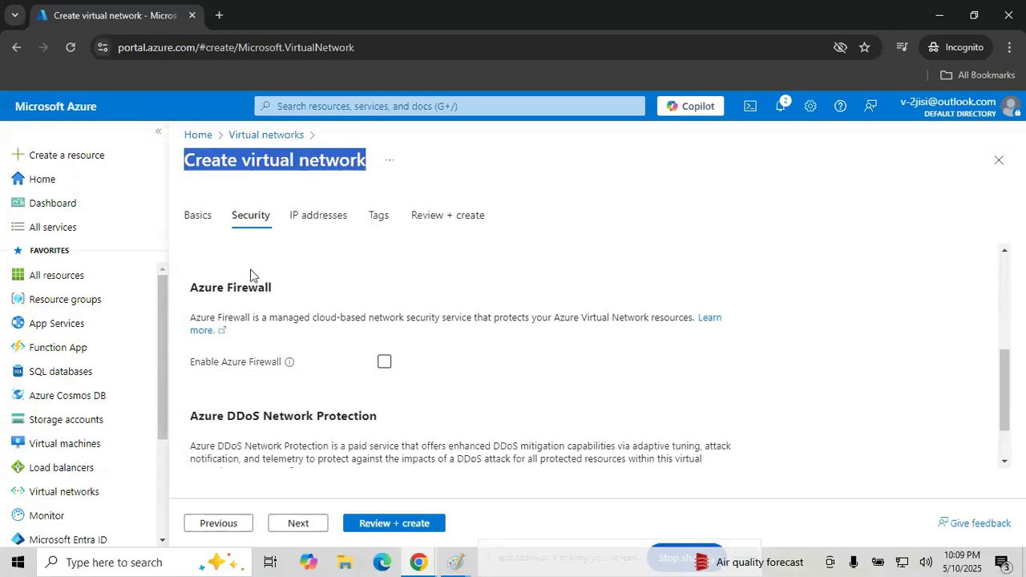
pyautogui.click(386, 363)
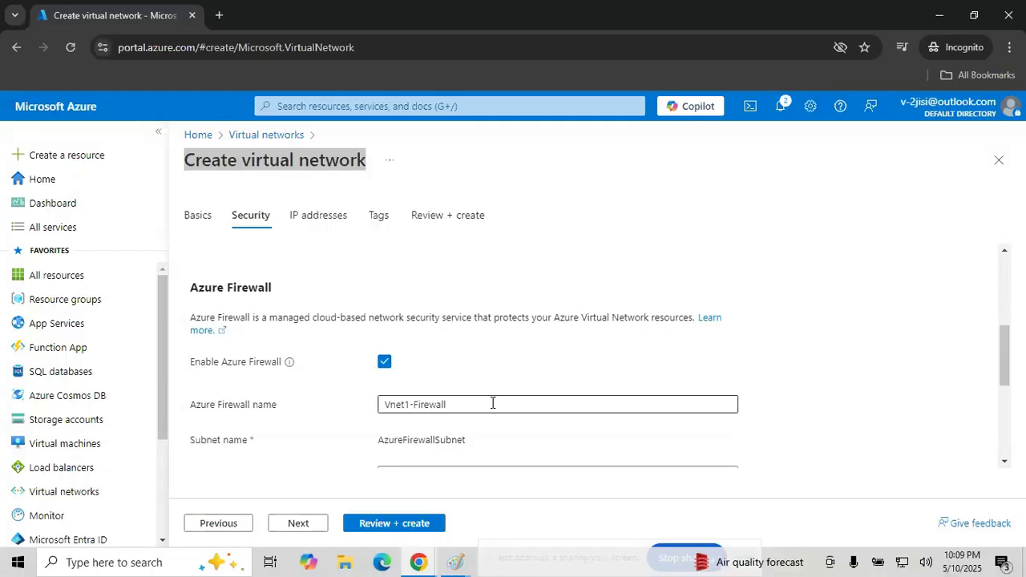
pyautogui.tripleClick(492, 403)
pyautogui.write('AzFirewall')
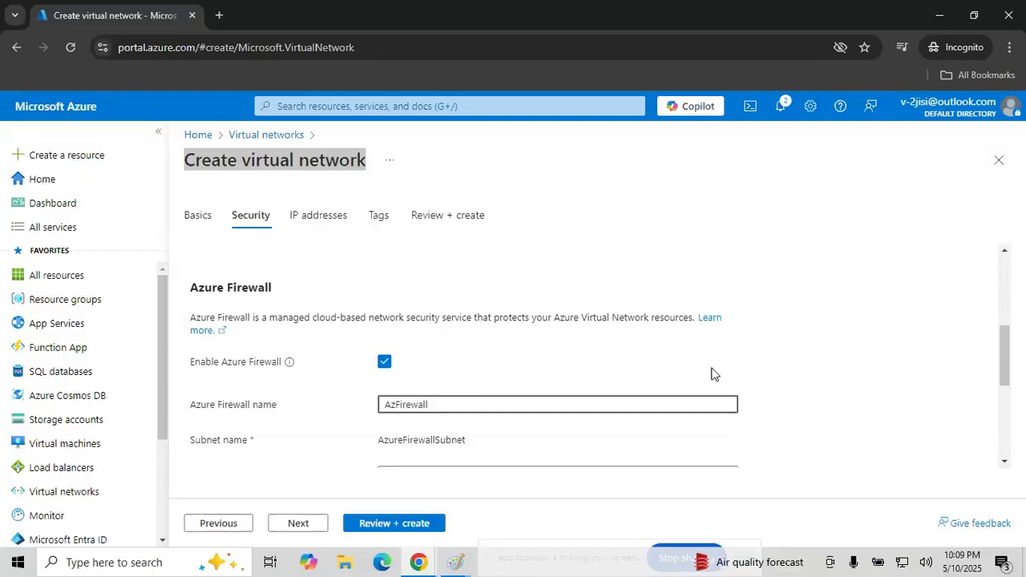
# Create a new Standard public IP address named FirewallPublicIP for the firewall
pyautogui.moveTo(1003, 357); pyautogui.dragTo(1006, 401)
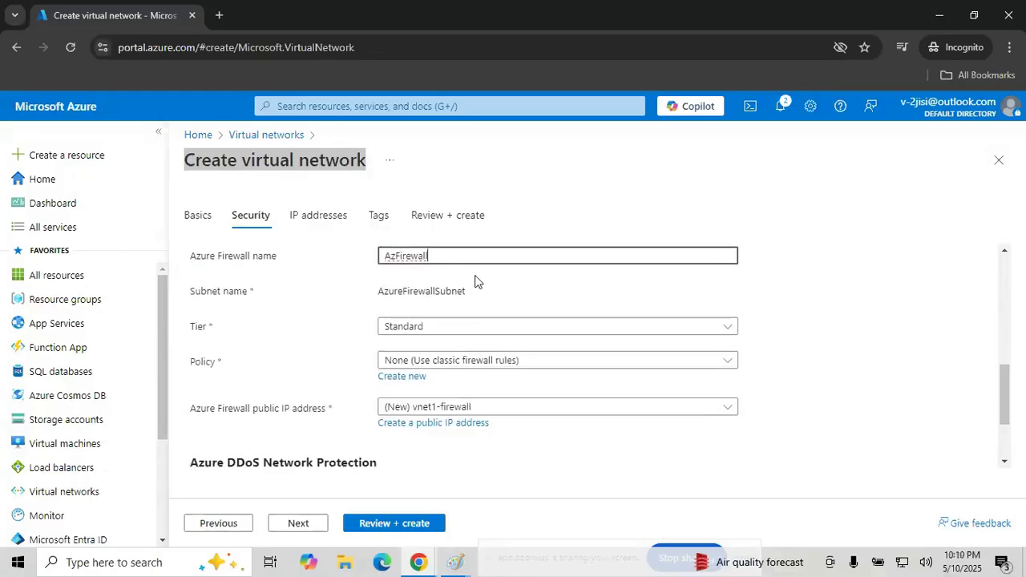
pyautogui.moveTo(370, 292); pyautogui.dragTo(459, 288)
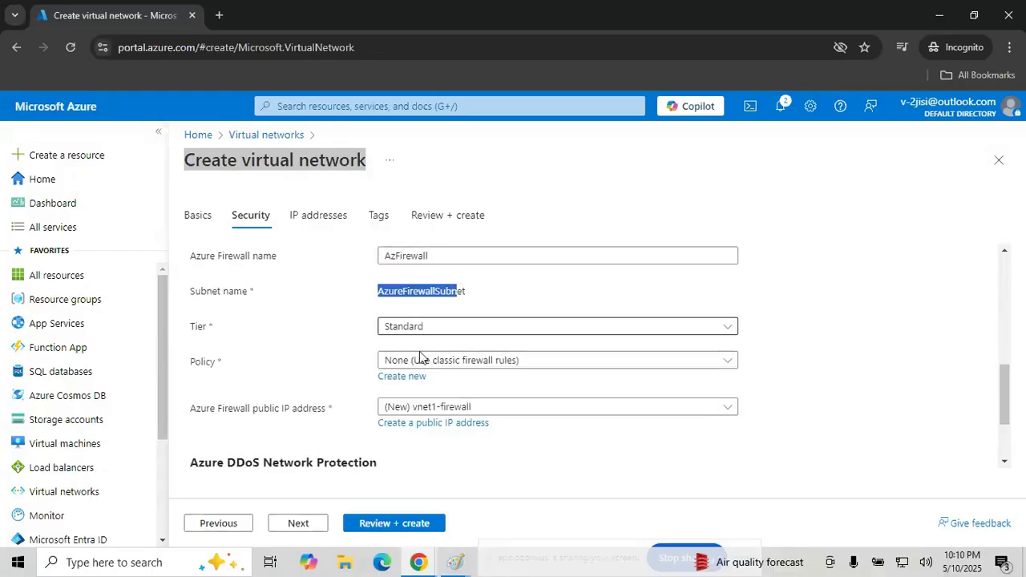
pyautogui.moveTo(190, 408); pyautogui.dragTo(300, 410)
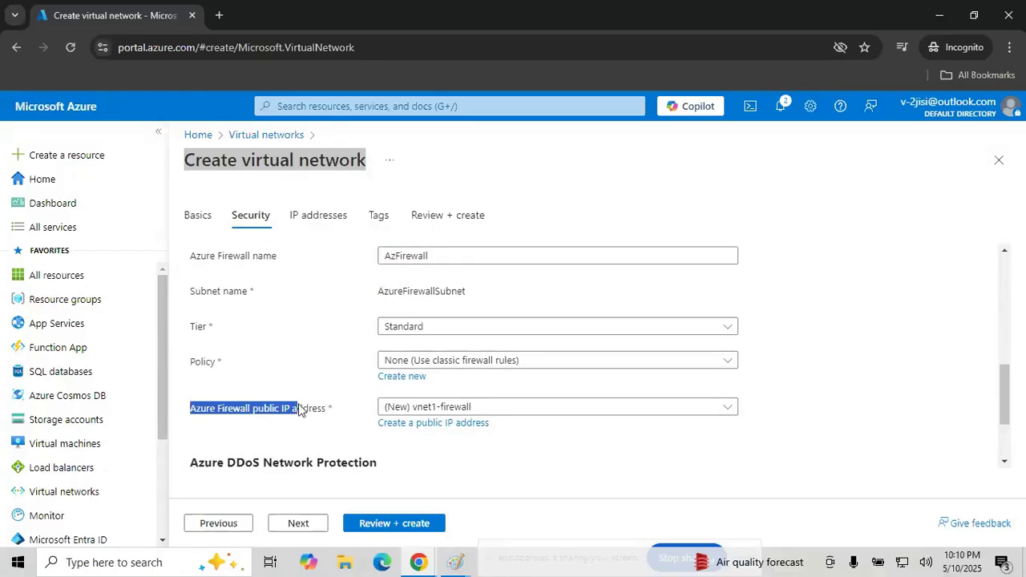
pyautogui.click(426, 425)
pyautogui.hotkey('ctrl', 'a')
pyautogui.write('F')
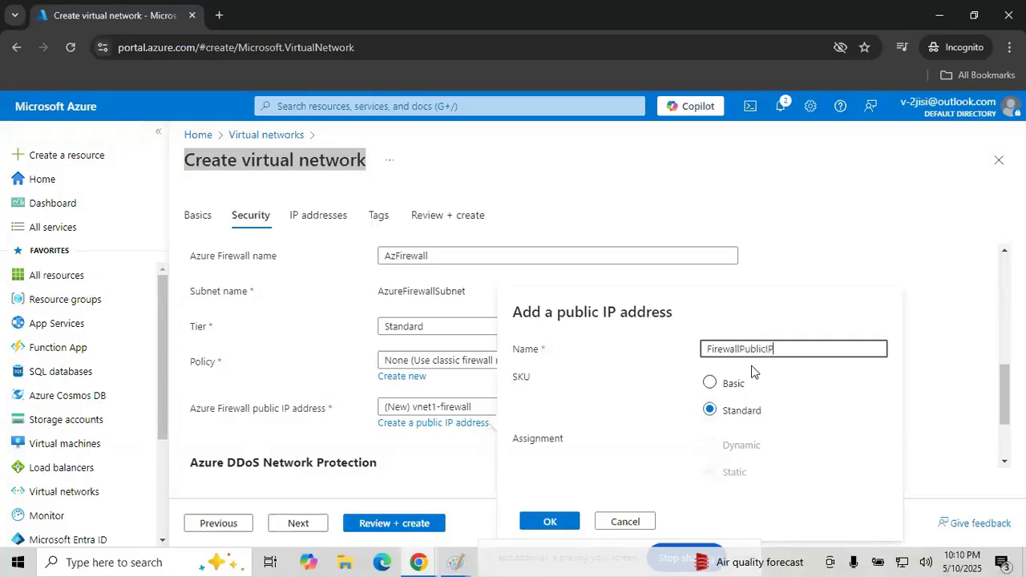
pyautogui.click(553, 522)
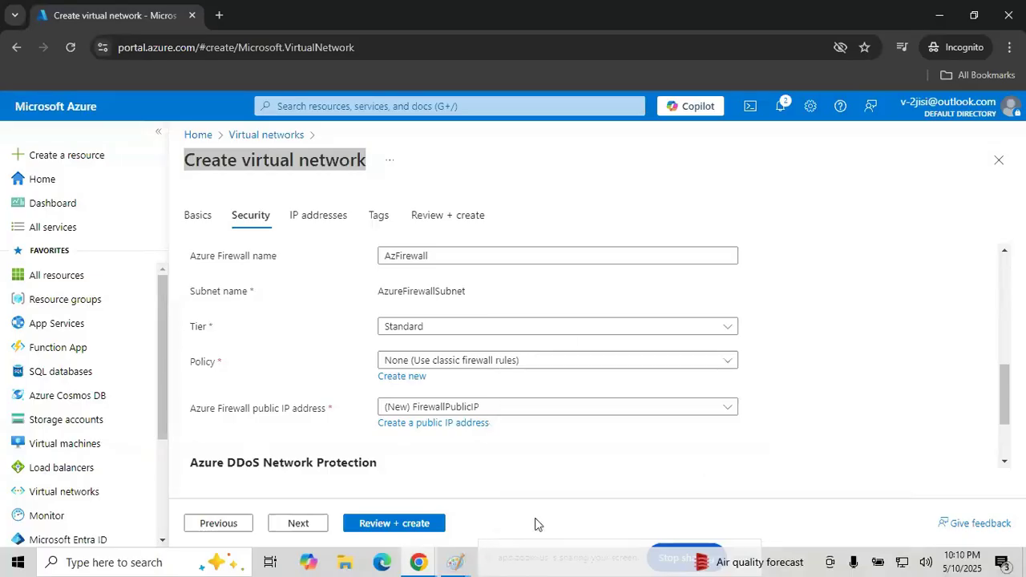
# Continue to the IP address settings and set the virtual network's address space to 10.1.0.0/16
pyautogui.click(298, 523)
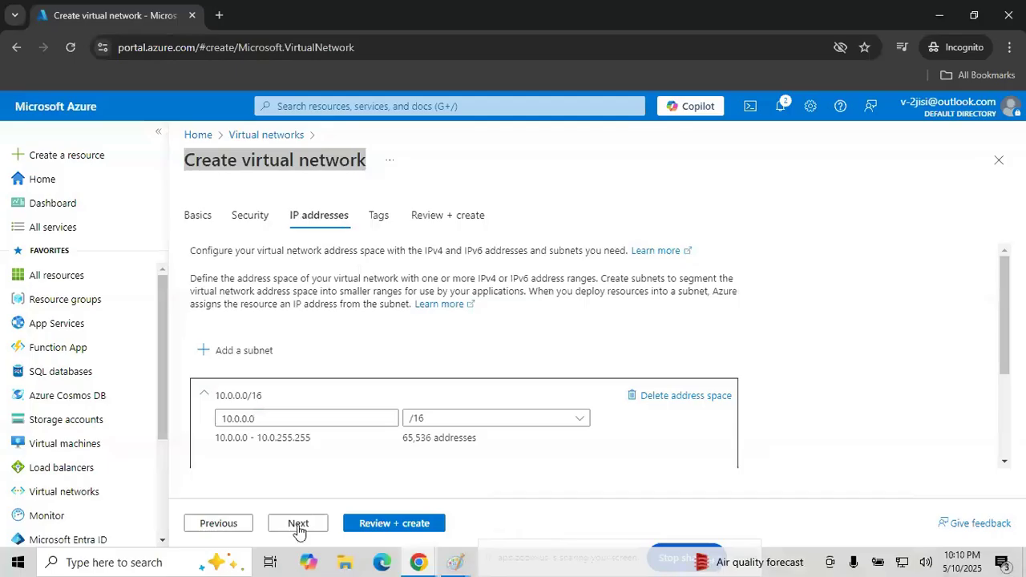
pyautogui.click(238, 420)
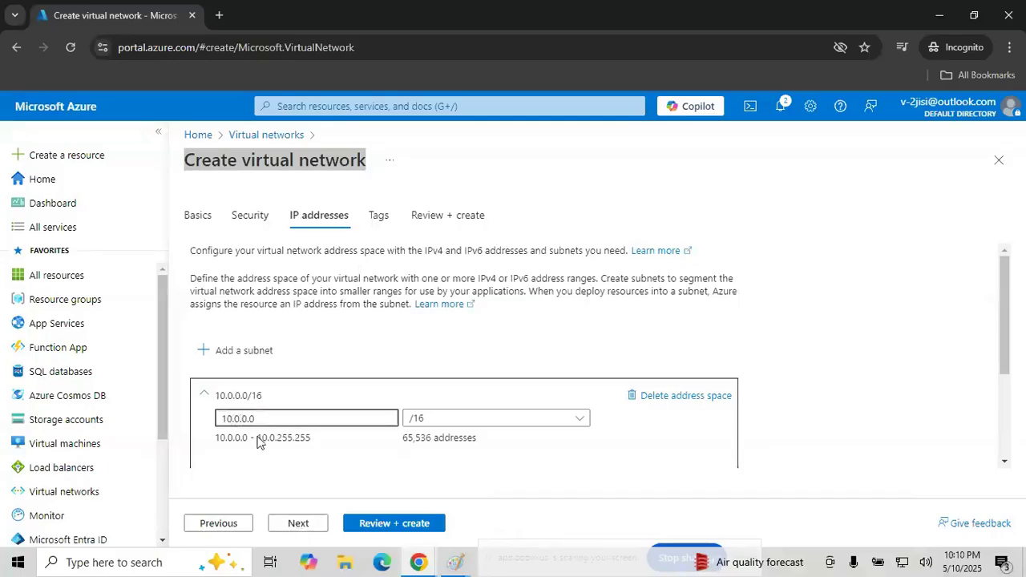
pyautogui.press('BackSpace')
pyautogui.write('1')
# Rename the default subnet to Sub1 and save it
pyautogui.moveTo(1002, 289); pyautogui.dragTo(1009, 393)
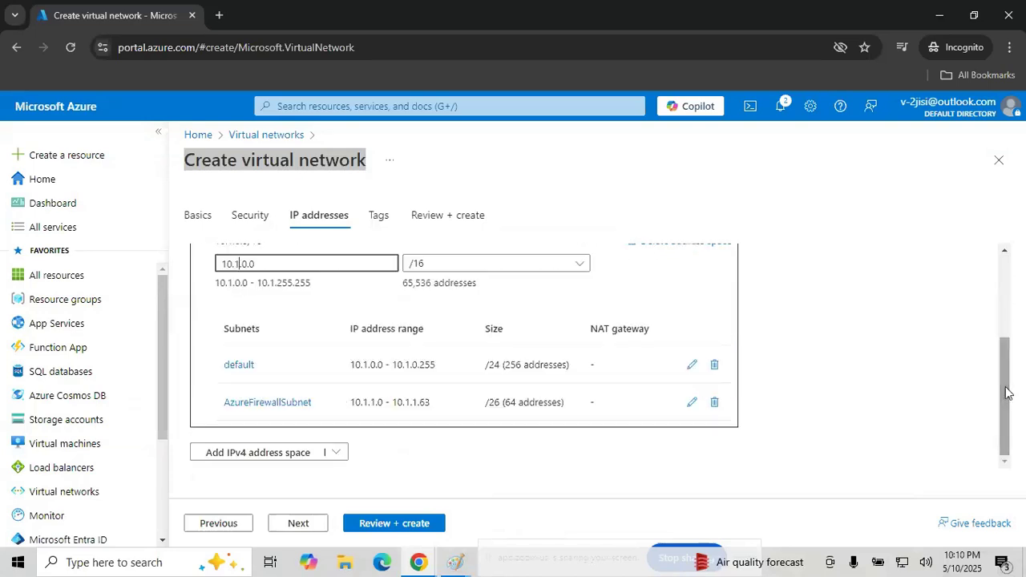
pyautogui.click(235, 373)
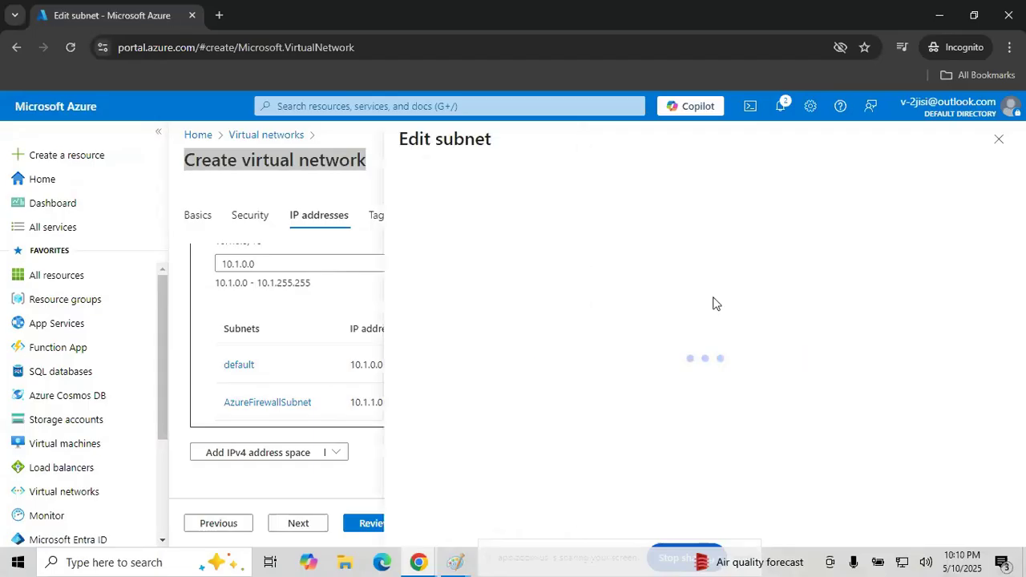
pyautogui.moveTo(627, 256); pyautogui.dragTo(576, 261)
pyautogui.write('Sub1')
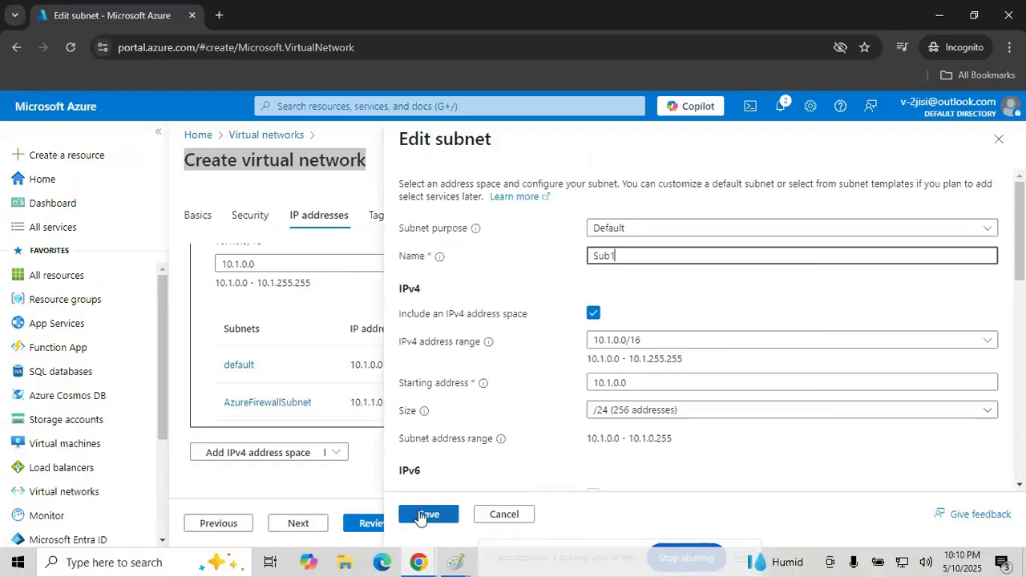
pyautogui.click(428, 514)
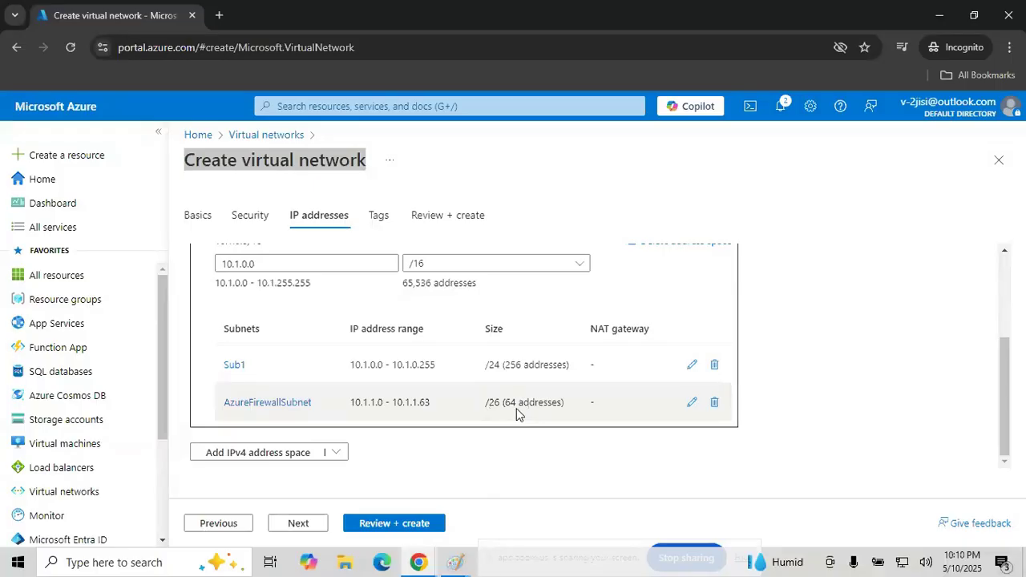
# Open AzureFirewallSubnet for editing, compare its address range with the diagram in Paint, and save the subnet
pyautogui.click(286, 405)
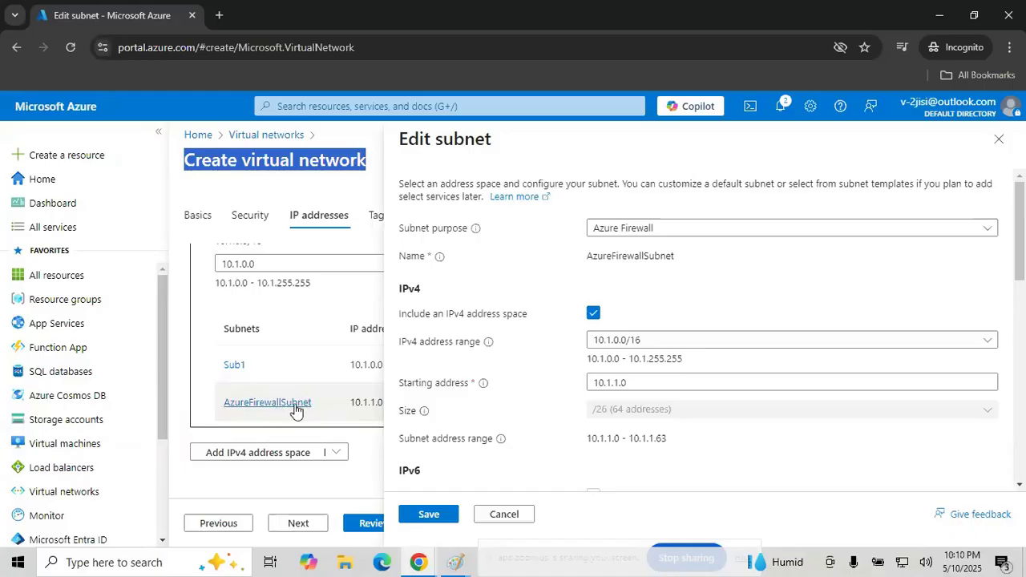
pyautogui.click(455, 562)
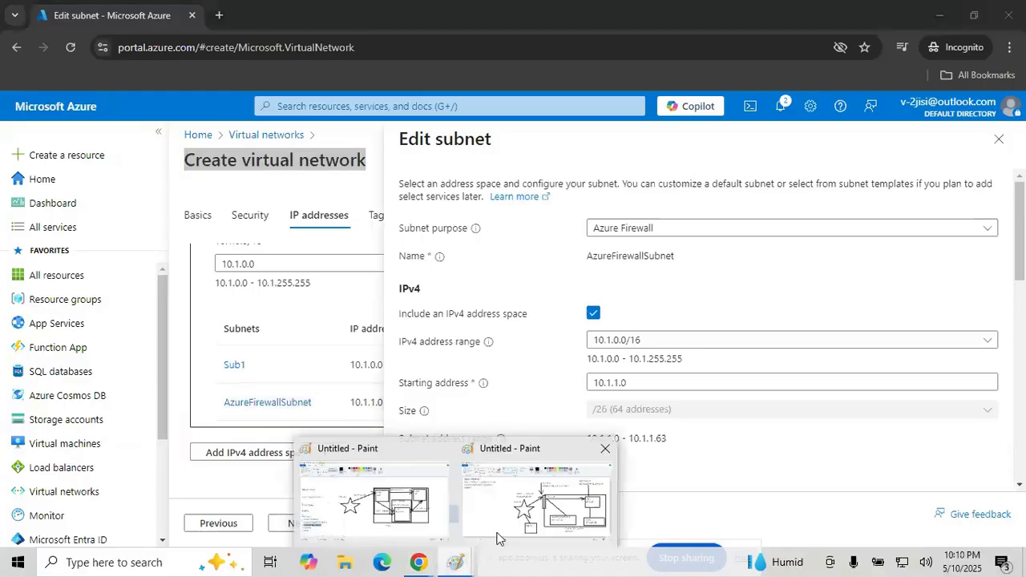
pyautogui.click(498, 535)
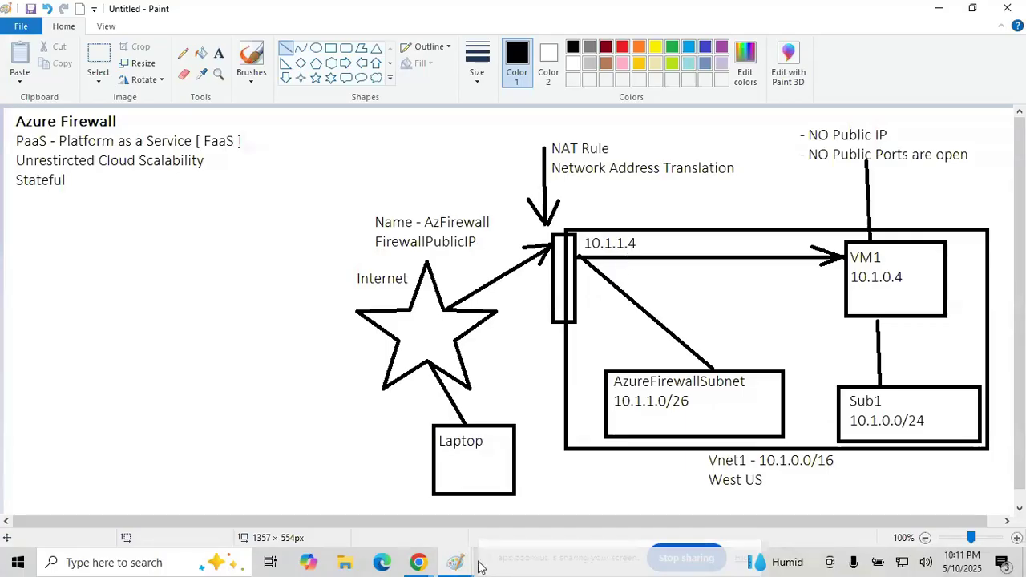
pyautogui.moveTo(455, 562)
pyautogui.click(363, 475)
pyautogui.click(418, 562)
pyautogui.click(550, 491)
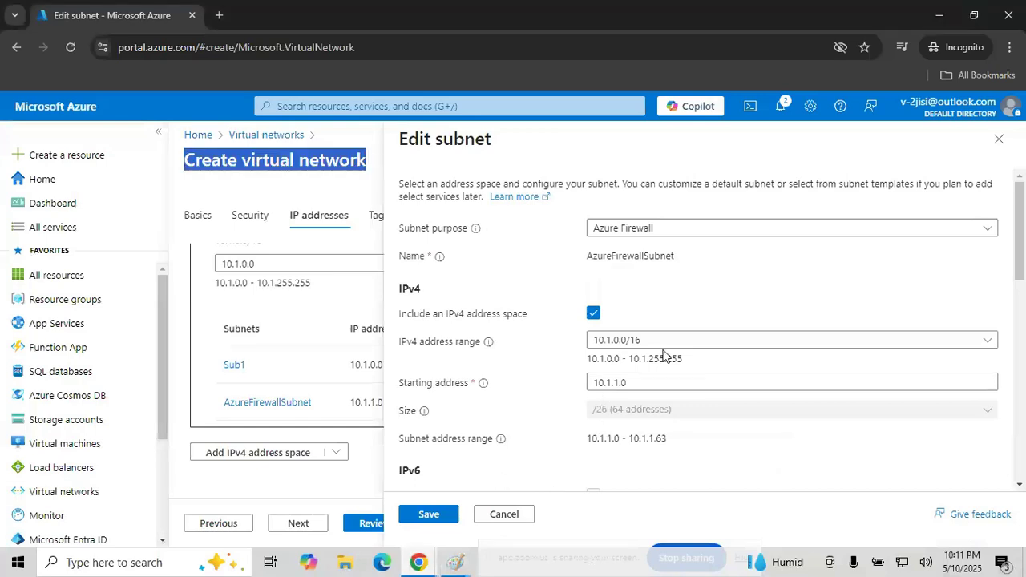
pyautogui.click(428, 517)
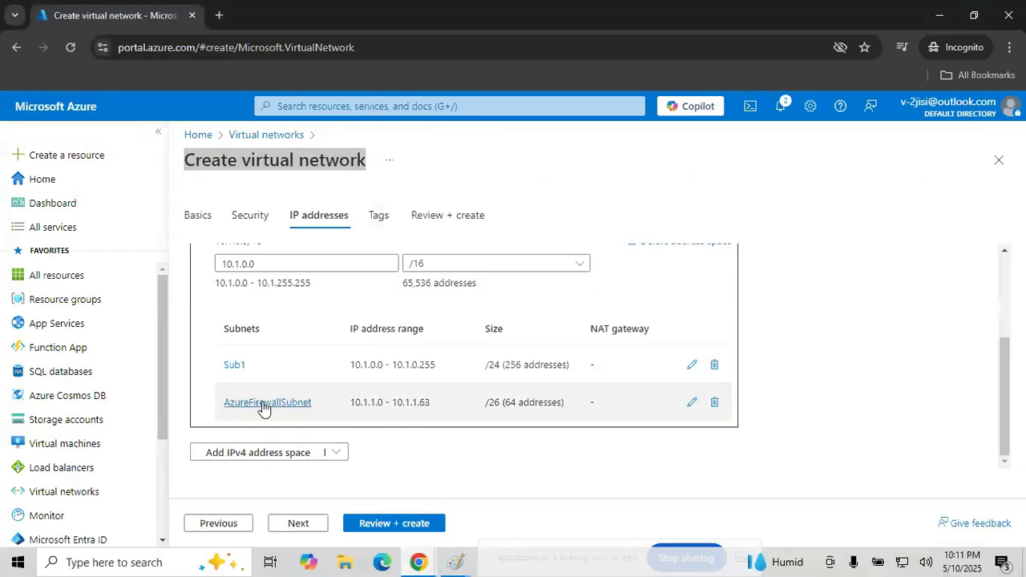
# Validate the virtual network configuration, glance at the Paint diagram meanwhile, and submit the network for creation in the Azure portal
pyautogui.click(375, 524)
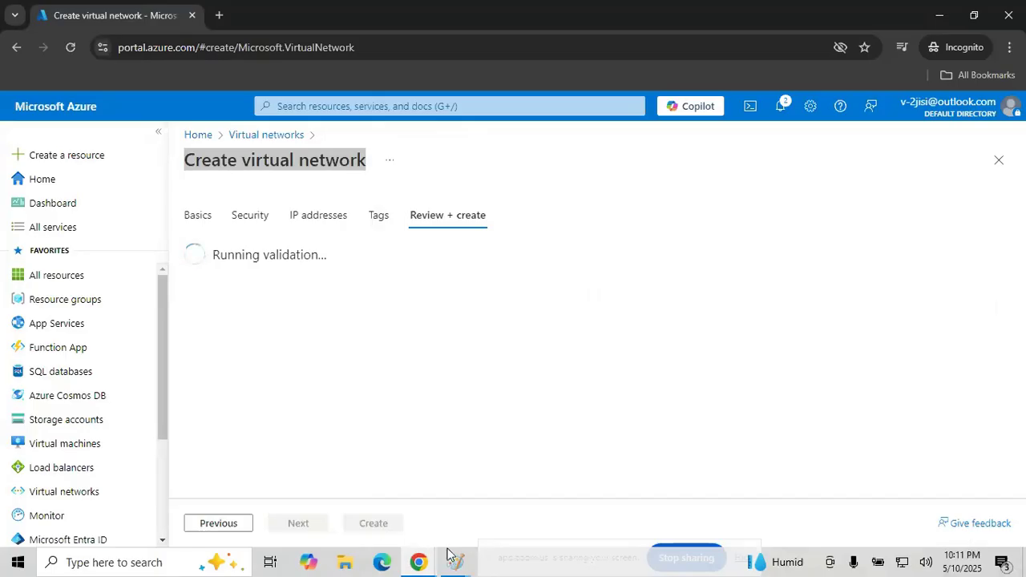
pyautogui.moveTo(455, 561)
pyautogui.click(504, 513)
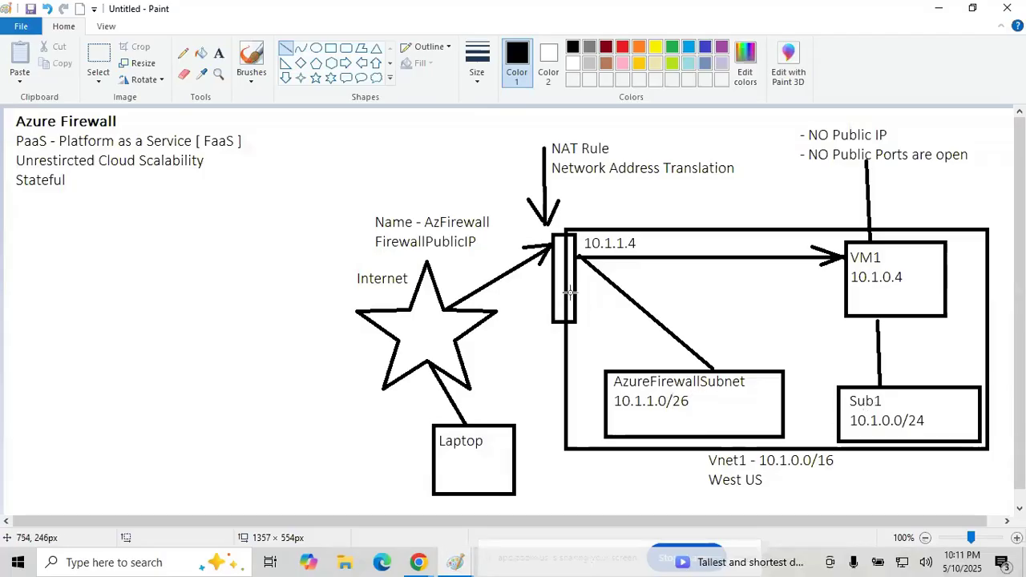
pyautogui.hotkey('alt', 'Tab')
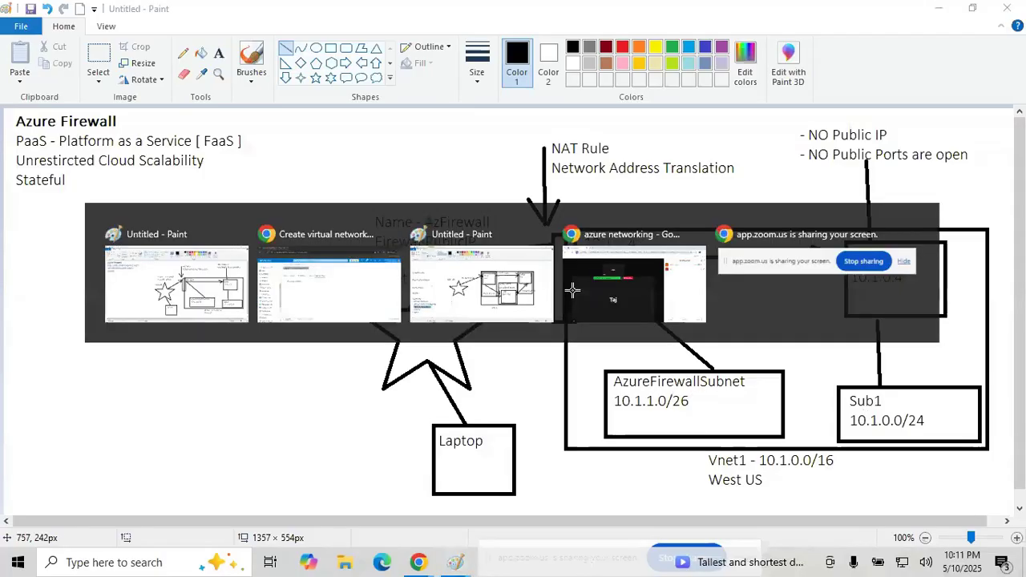
pyautogui.click(374, 523)
# Switch to the Zoom meeting in Chrome and mute the microphone
pyautogui.hotkey('alt', 'Tab')
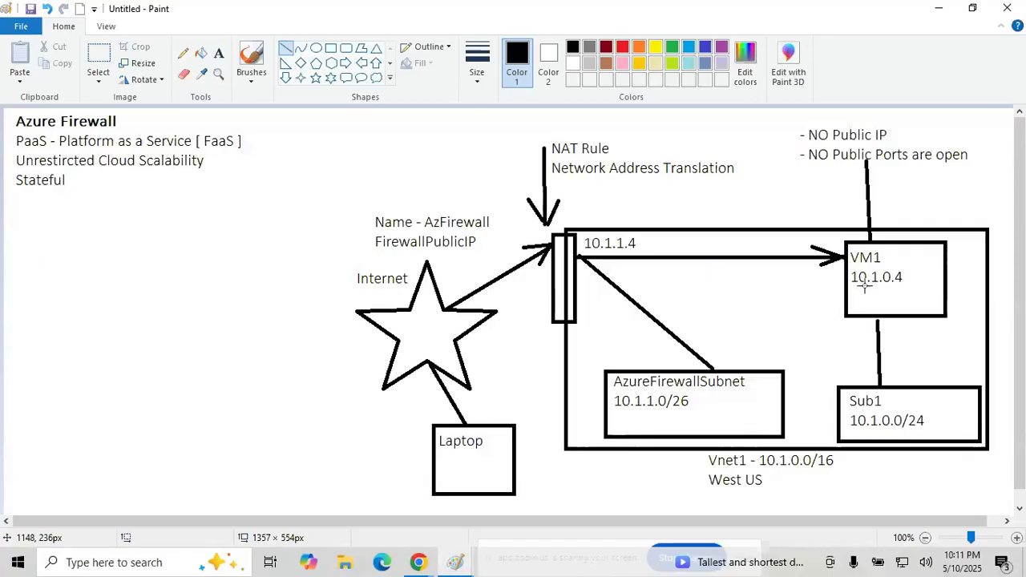
pyautogui.hotkey('alt', 'Tab')
pyautogui.click(419, 563)
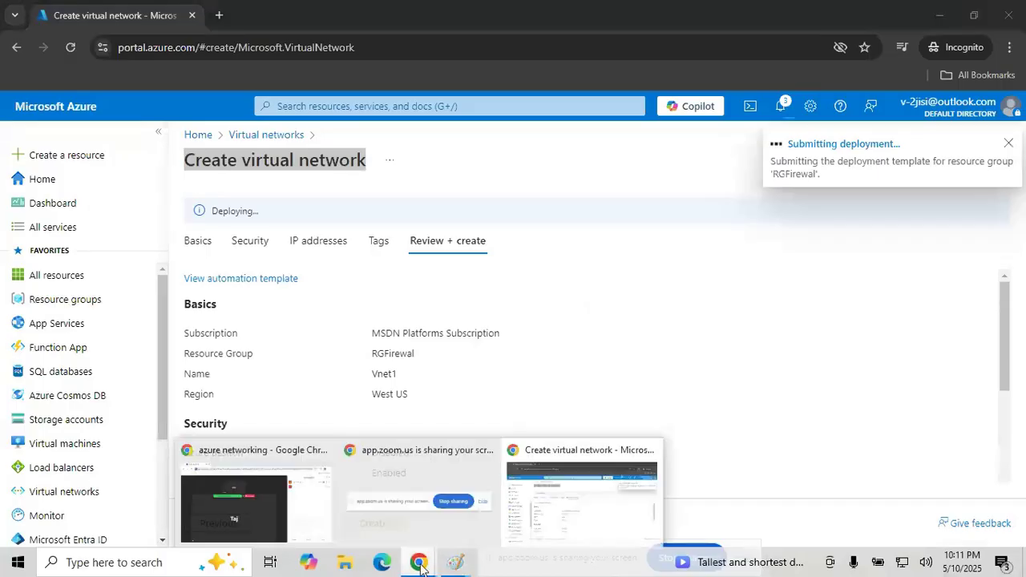
pyautogui.click(227, 509)
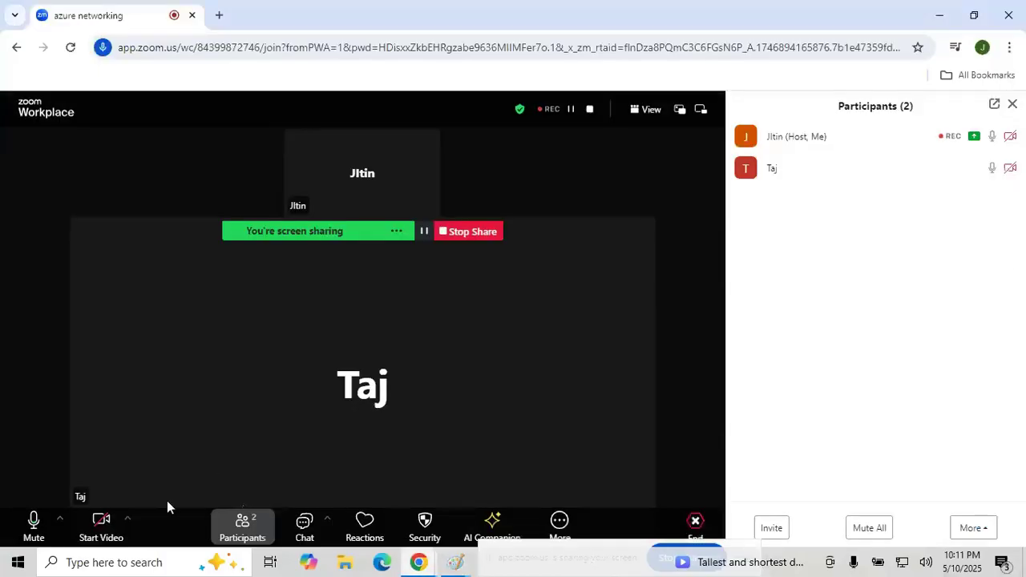
pyautogui.click(31, 527)
# Switch between the Azure portal and the Zoom meeting to check the progress of the Vnet1 deployment
pyautogui.hotkey('alt', 'Tab')
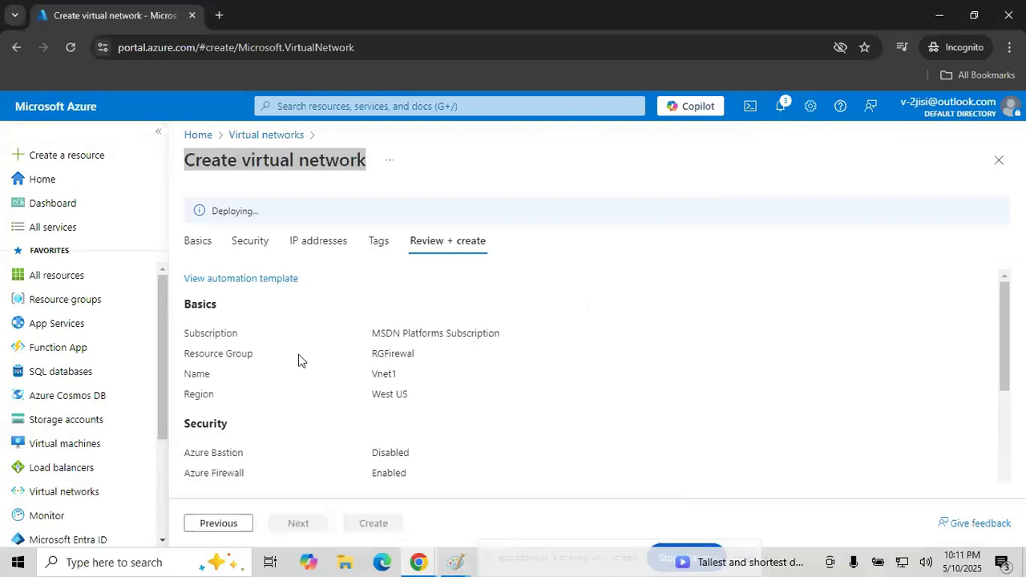
pyautogui.hotkey('alt', 'Tab')
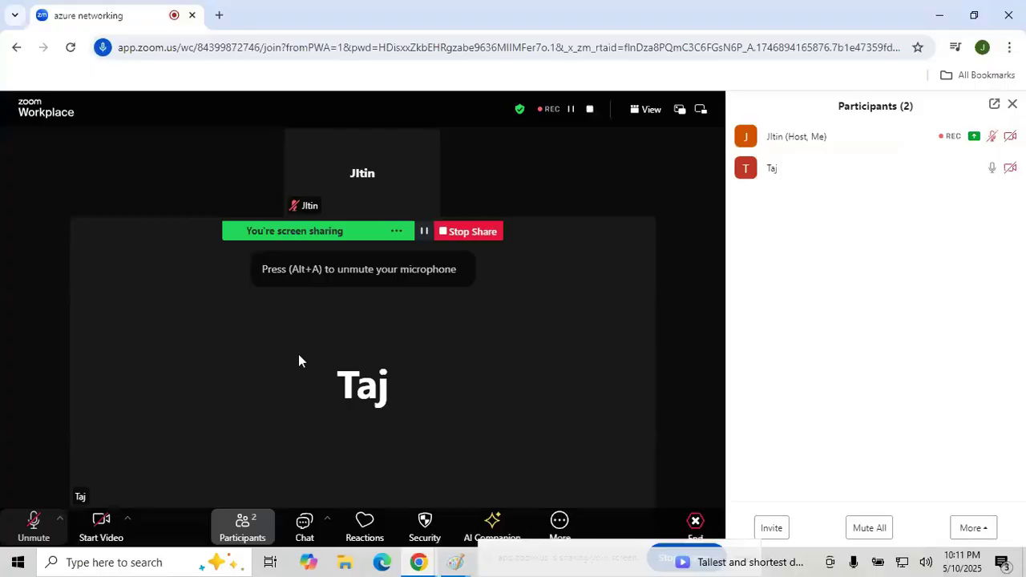
pyautogui.hotkey('alt', 'Tab')
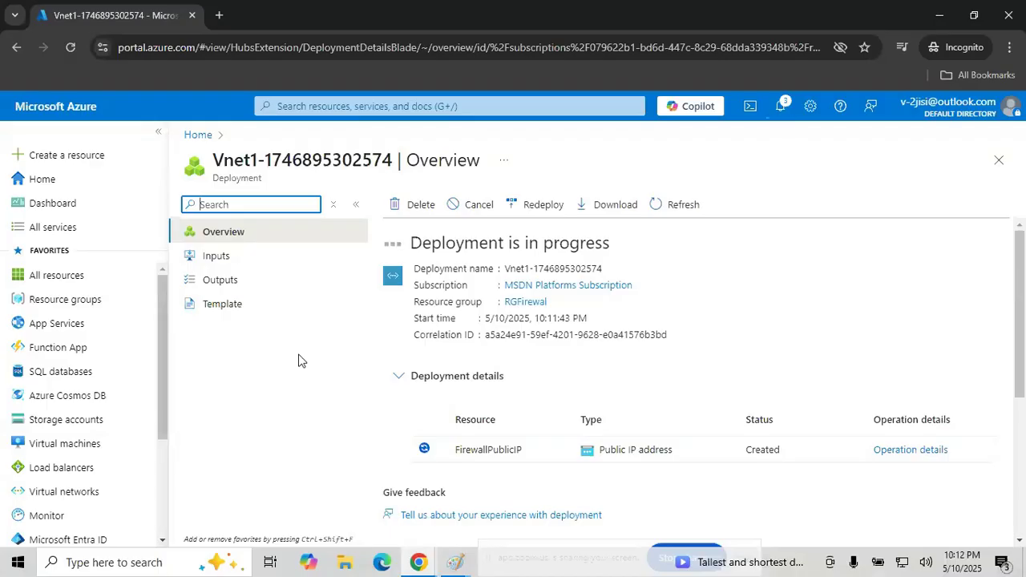
pyautogui.hotkey('alt', 'Tab')
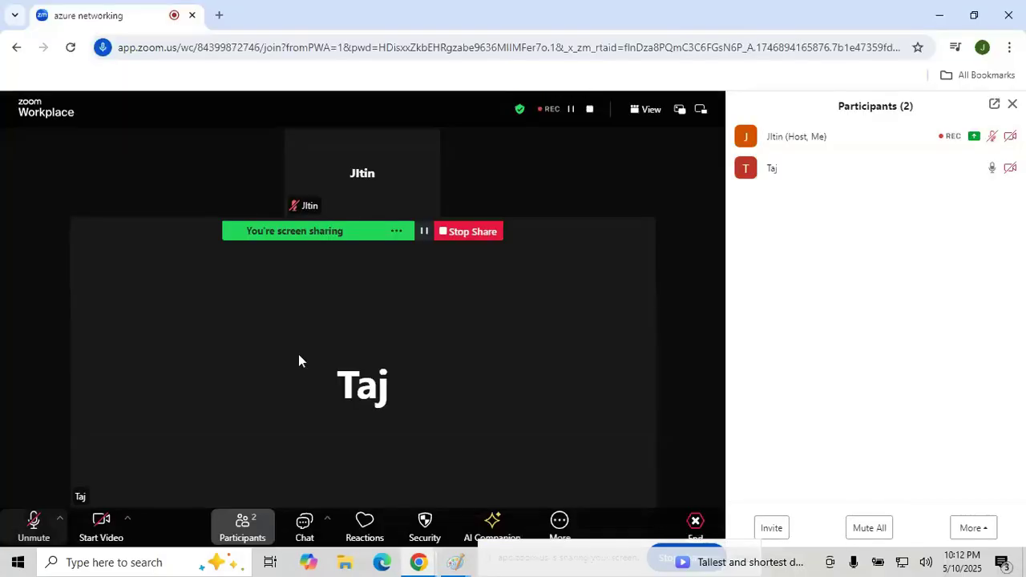
# Check the Vnet1 deployment progress in the Azure portal and unmute the microphone in the Zoom meeting before returning to the portal
pyautogui.hotkey('alt', 'Tab')
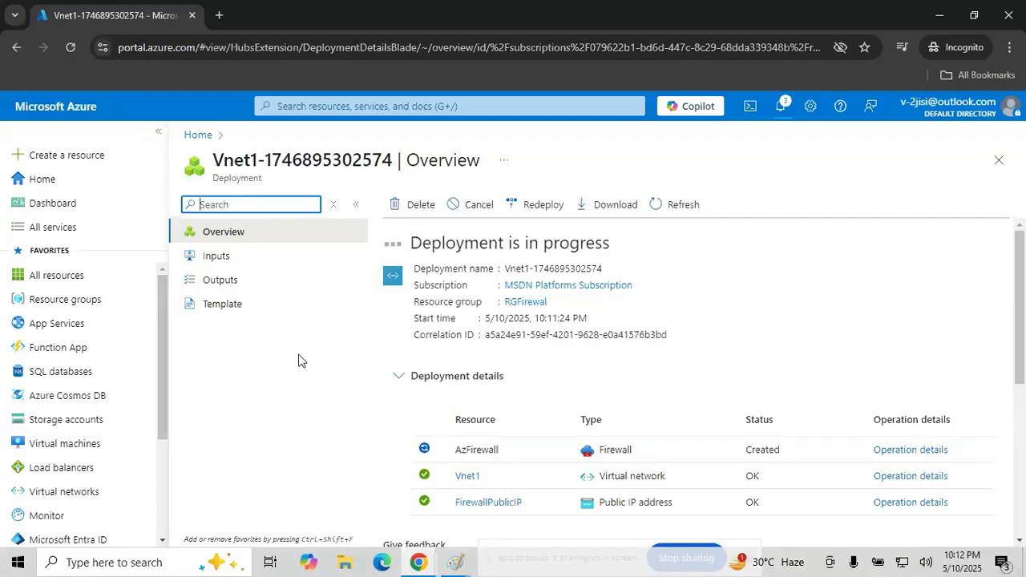
pyautogui.hotkey('alt', 'Tab')
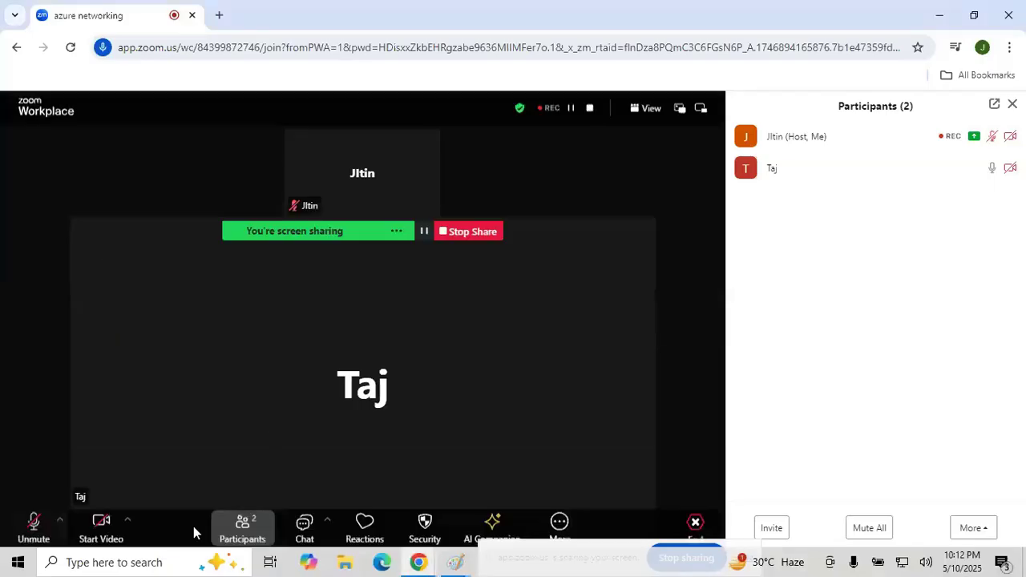
pyautogui.click(33, 523)
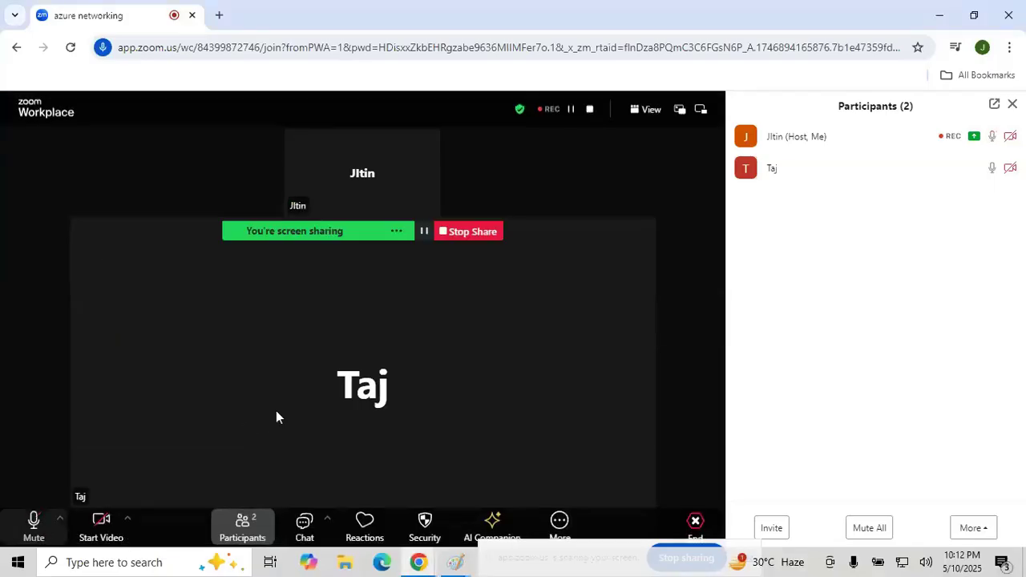
pyautogui.hotkey('alt', 'Tab')
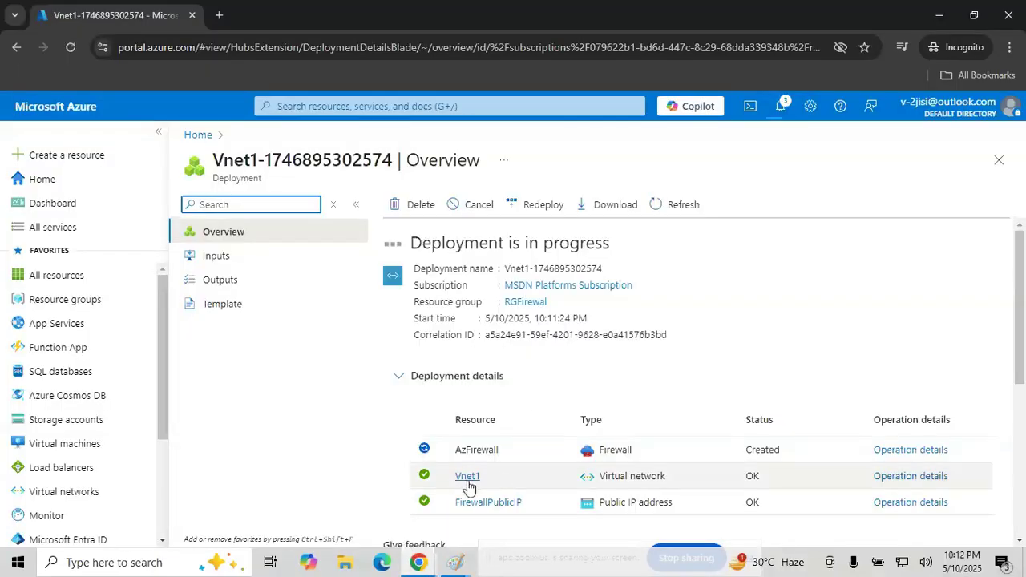
pyautogui.moveTo(470, 486)
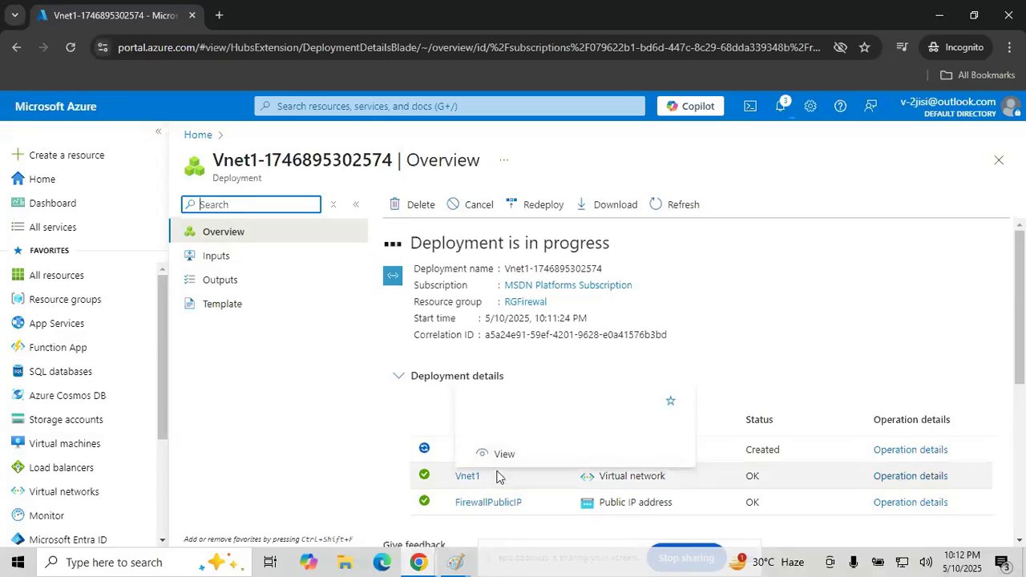
# From the portal home, go to the virtual machines page and start creating a new Azure virtual machine
pyautogui.click(201, 137)
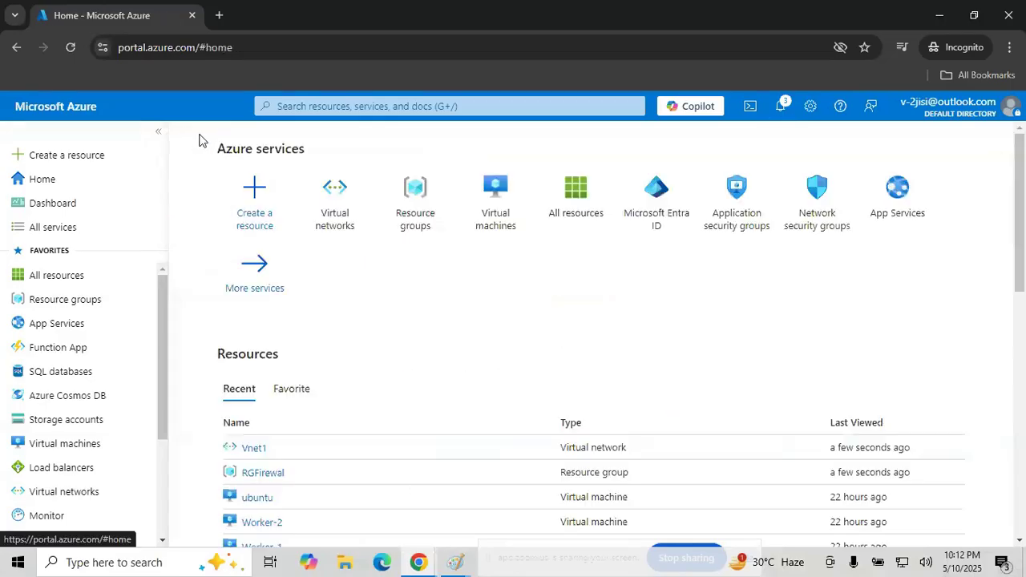
pyautogui.click(482, 231)
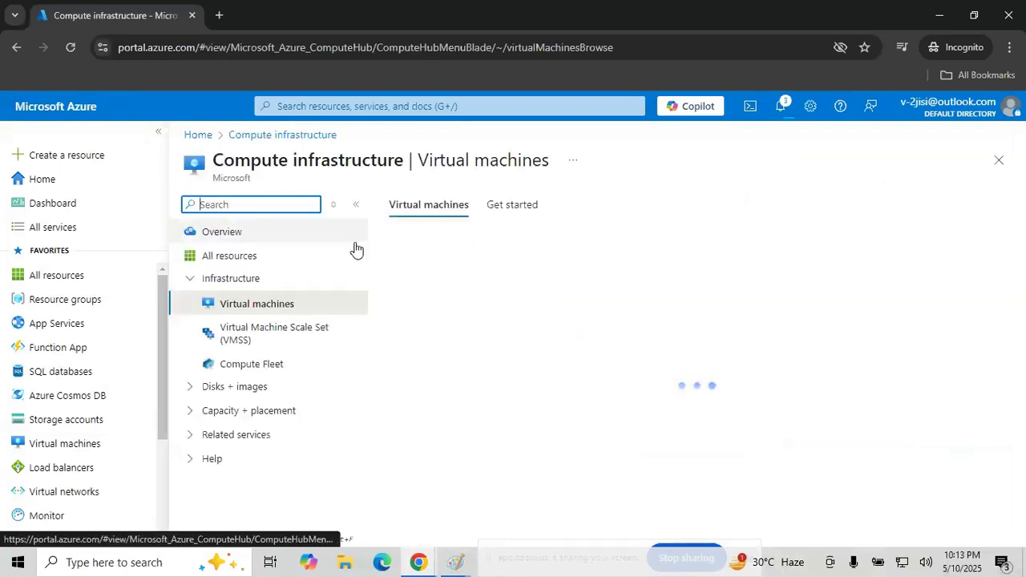
pyautogui.click(420, 238)
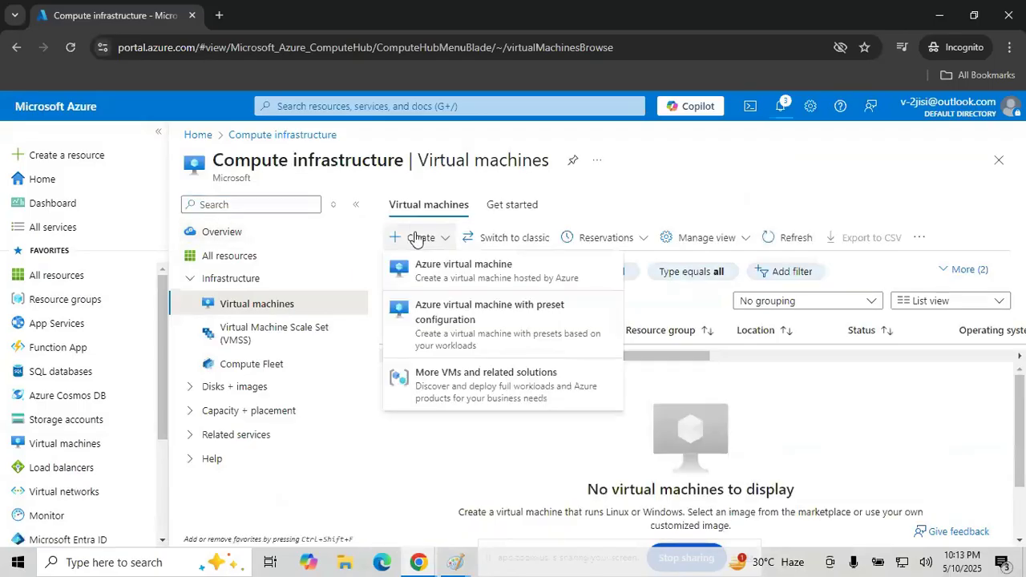
pyautogui.click(427, 268)
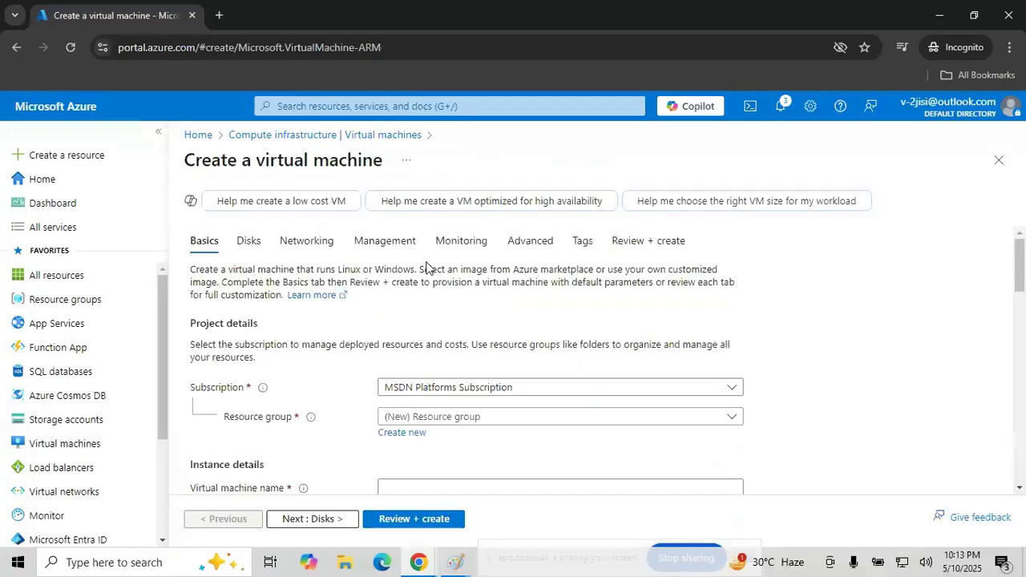
# Assign the virtual machine to the existing RGFirewal resource group and name it VM1
pyautogui.click(399, 418)
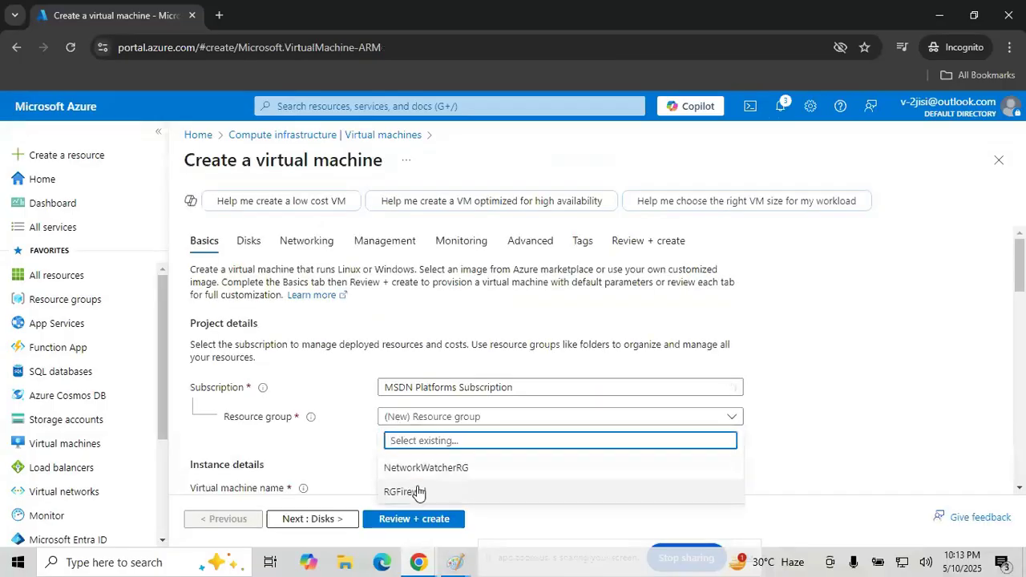
pyautogui.click(417, 491)
pyautogui.click(419, 485)
pyautogui.write('VM1')
pyautogui.press('Tab')
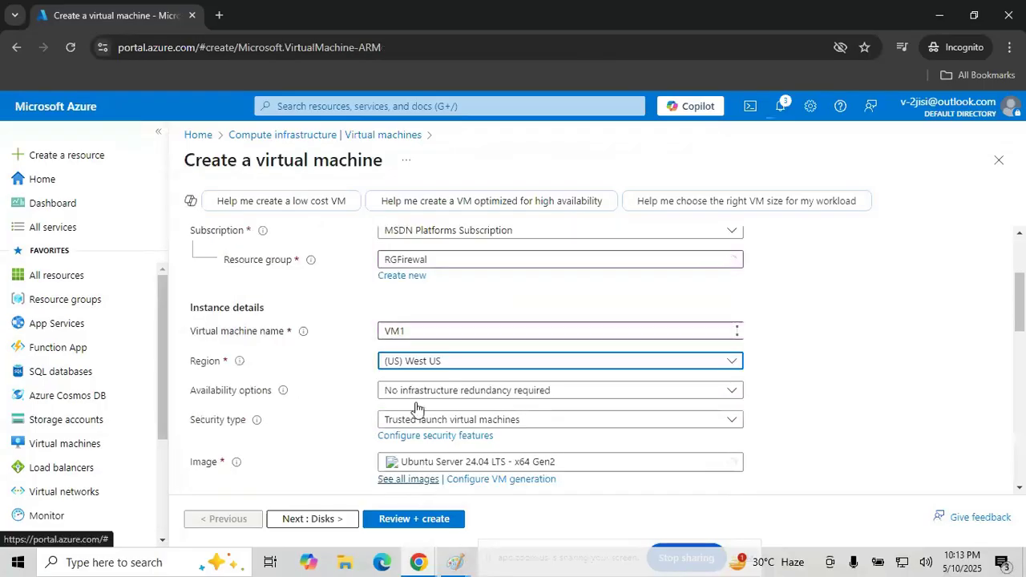
# Choose the Windows Server 2019 Datacenter image for VM1 and apply Generation 2 as its VM generation
pyautogui.click(453, 463)
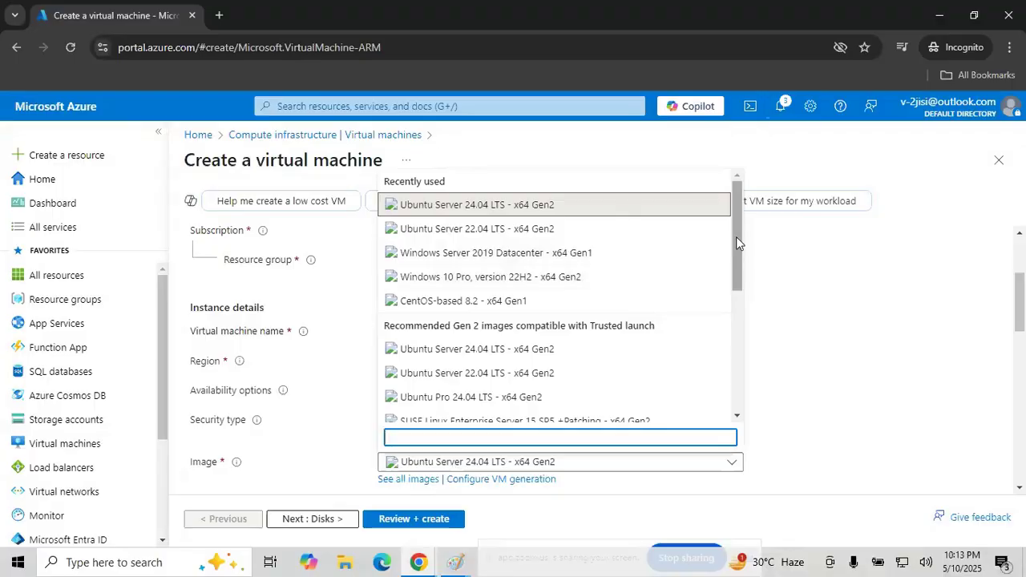
pyautogui.click(582, 252)
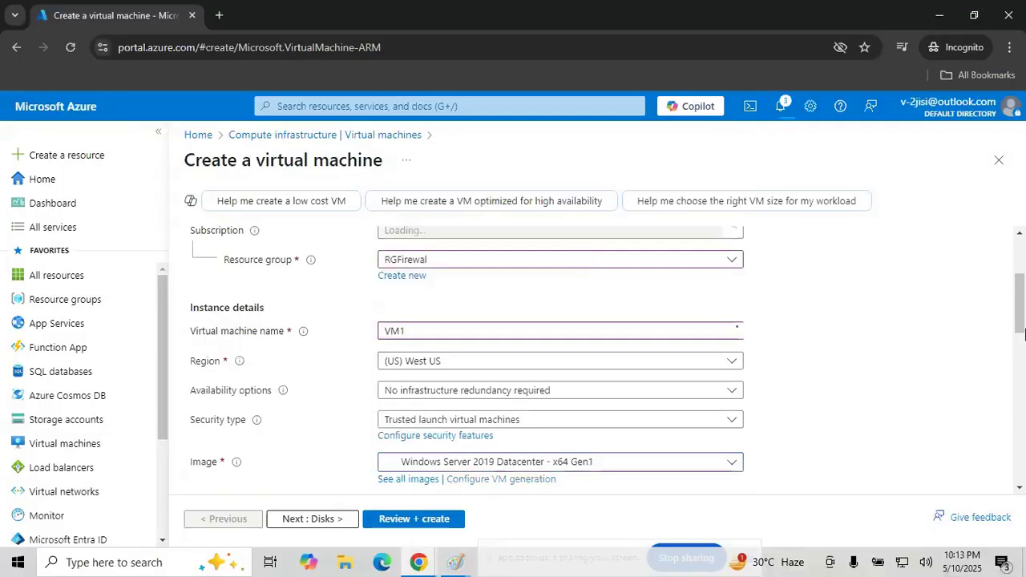
pyautogui.scroll(-2, 1023, 331)
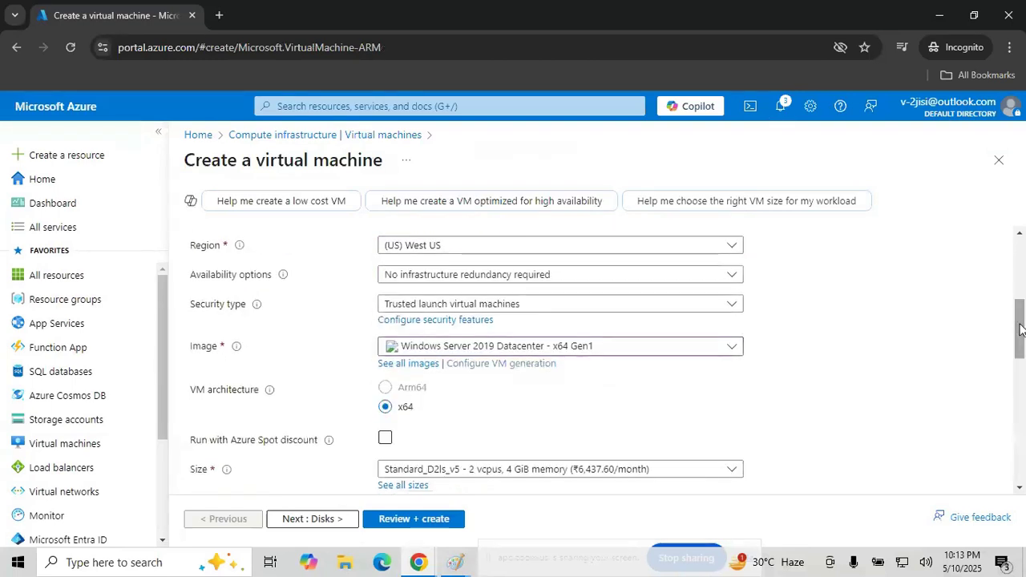
pyautogui.click(503, 365)
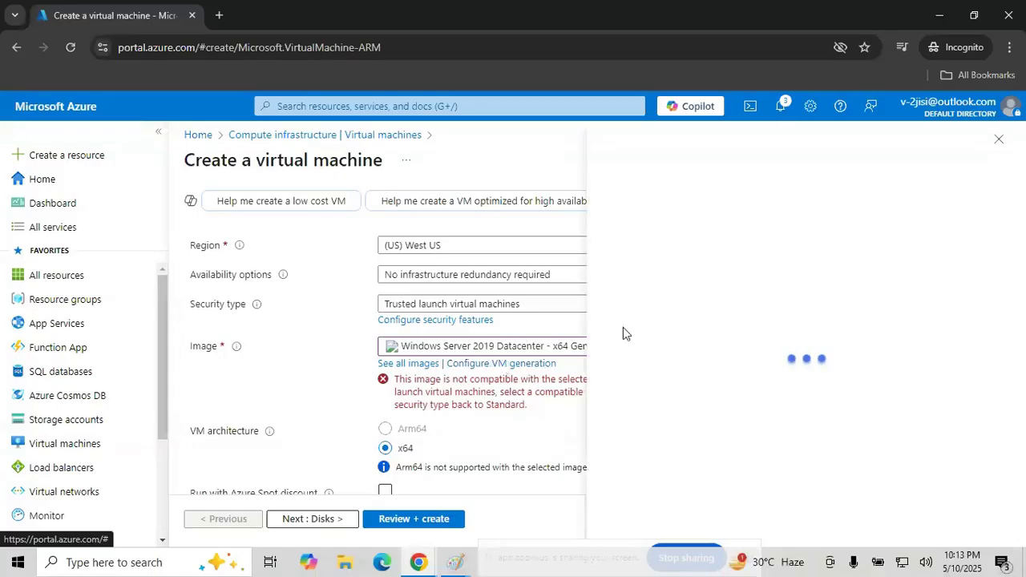
pyautogui.click(799, 362)
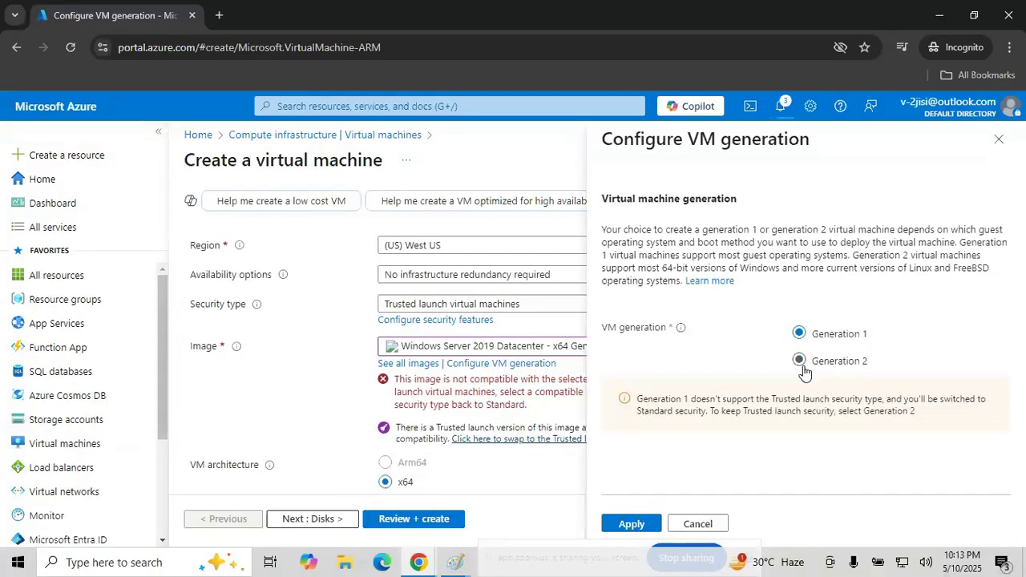
pyautogui.click(630, 525)
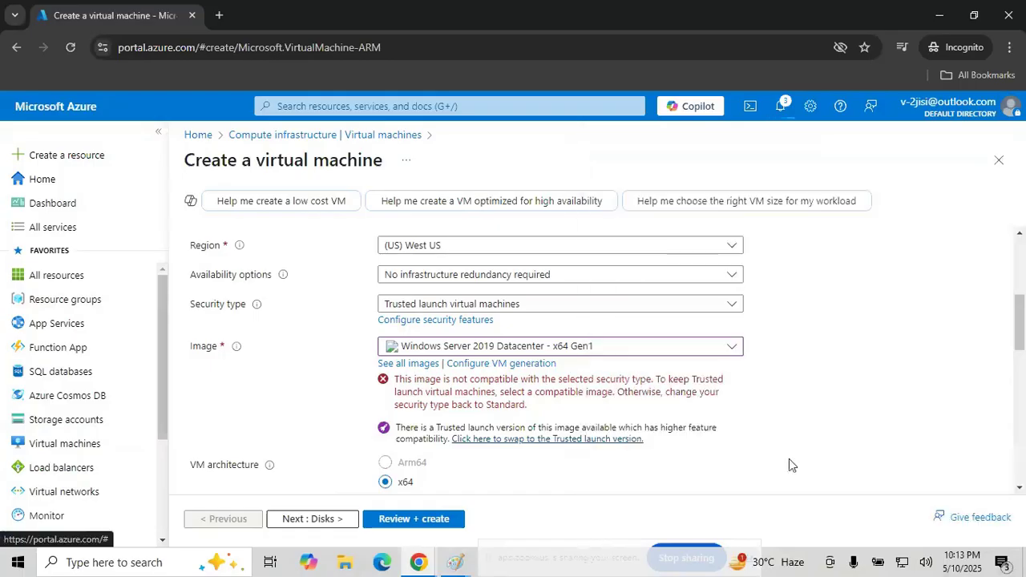
# Set the VM1 size to Standard_D4s_v3 with 4 vcpus and 16 GiB memory
pyautogui.scroll(-2, 1012, 395)
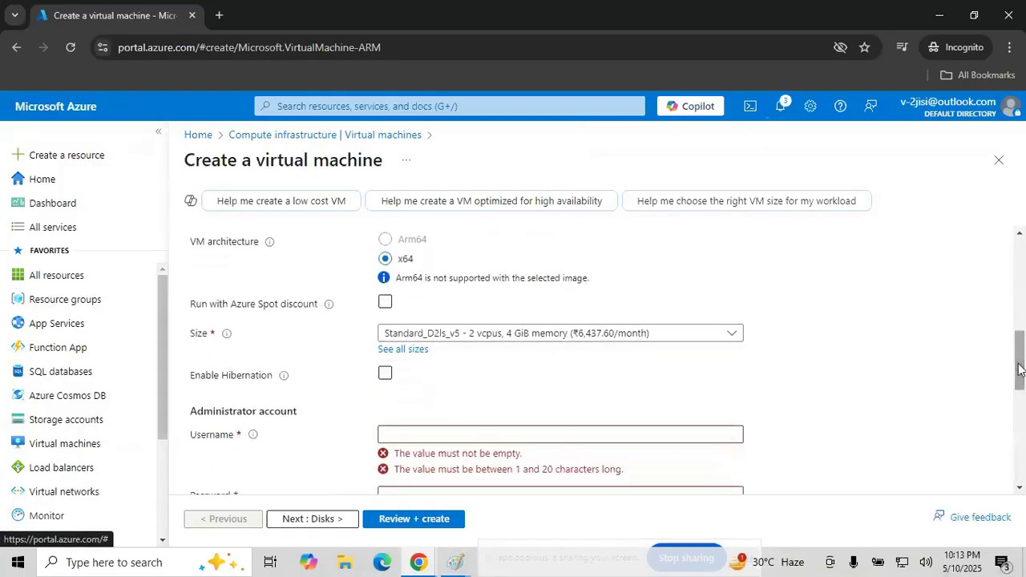
pyautogui.click(470, 333)
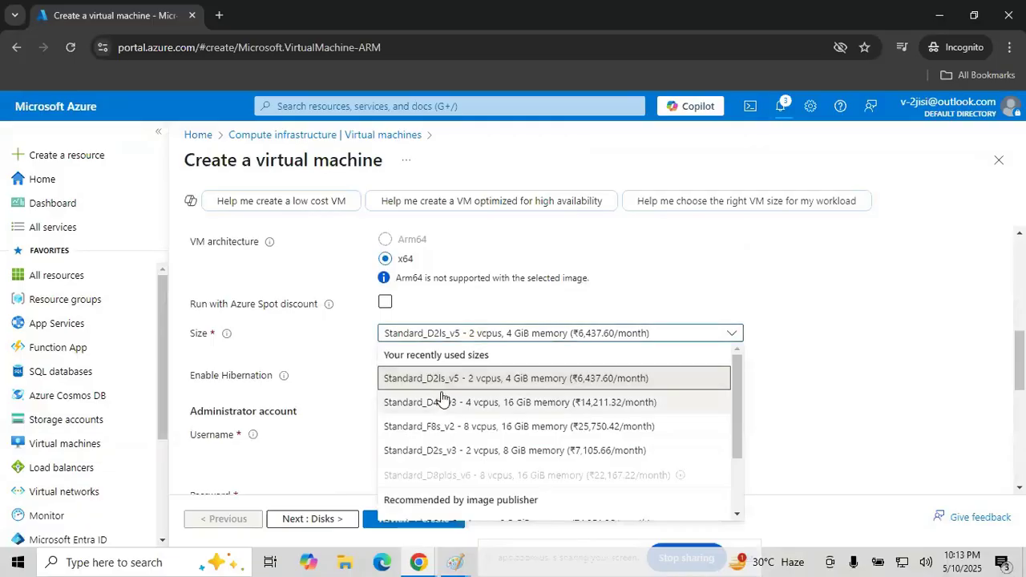
pyautogui.click(443, 398)
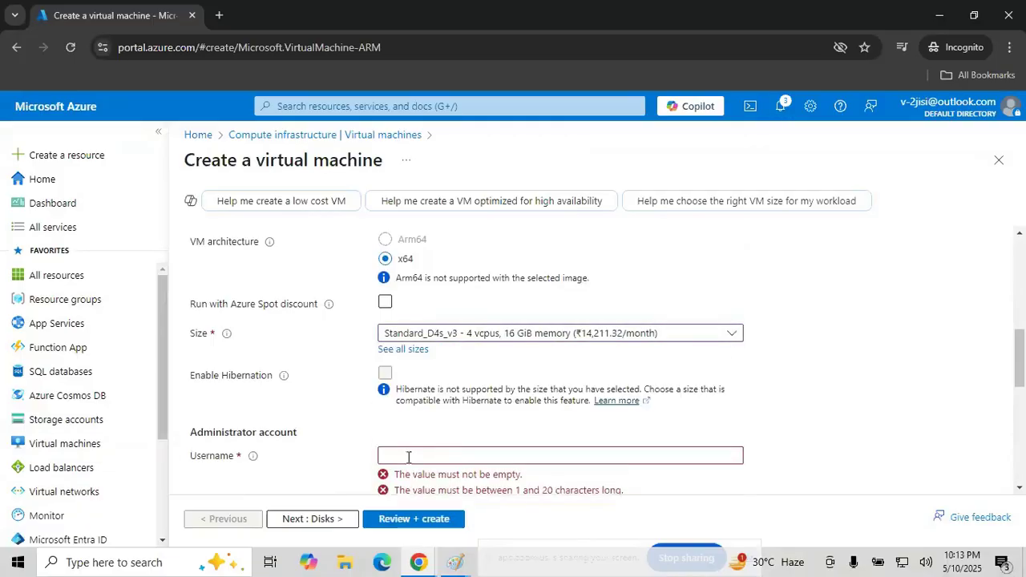
# Enter the administrator username, password and password confirmation for VM1, and set public inbound ports to None
pyautogui.click(409, 456)
pyautogui.write('jitin')
pyautogui.press('Tab')
pyautogui.write('••••••••••')
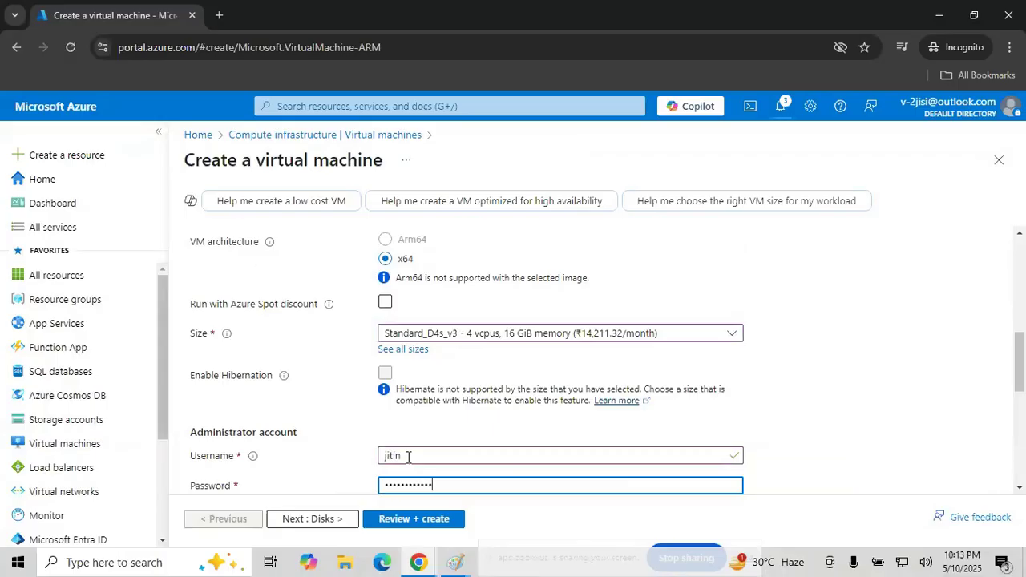
pyautogui.press('Tab')
pyautogui.write('••••••••••••')
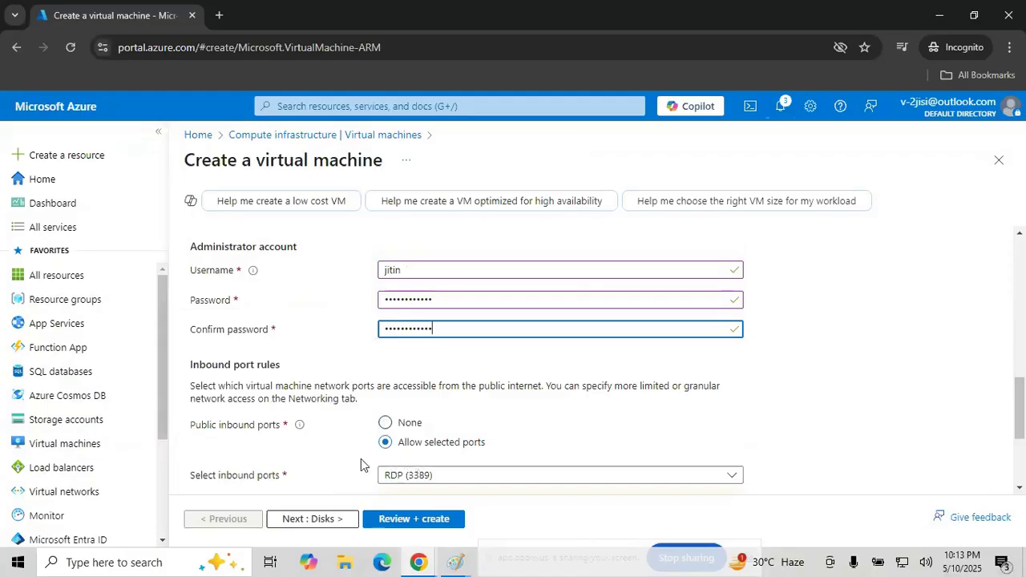
pyautogui.click(386, 425)
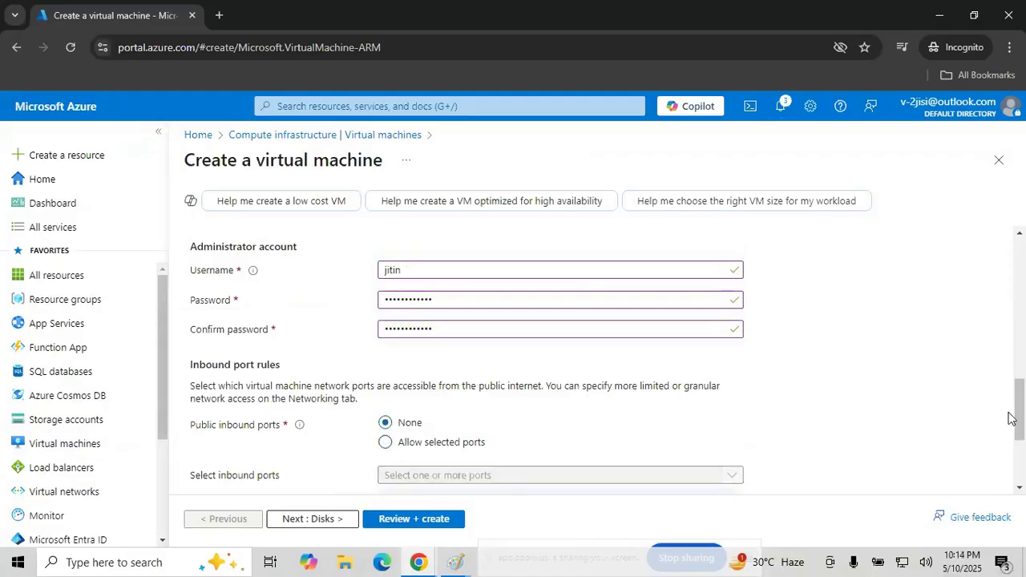
# In the VM1 networking settings, keep Vnet1 with Sub1 and set the public IP to None
pyautogui.scroll(7, 1012, 418)
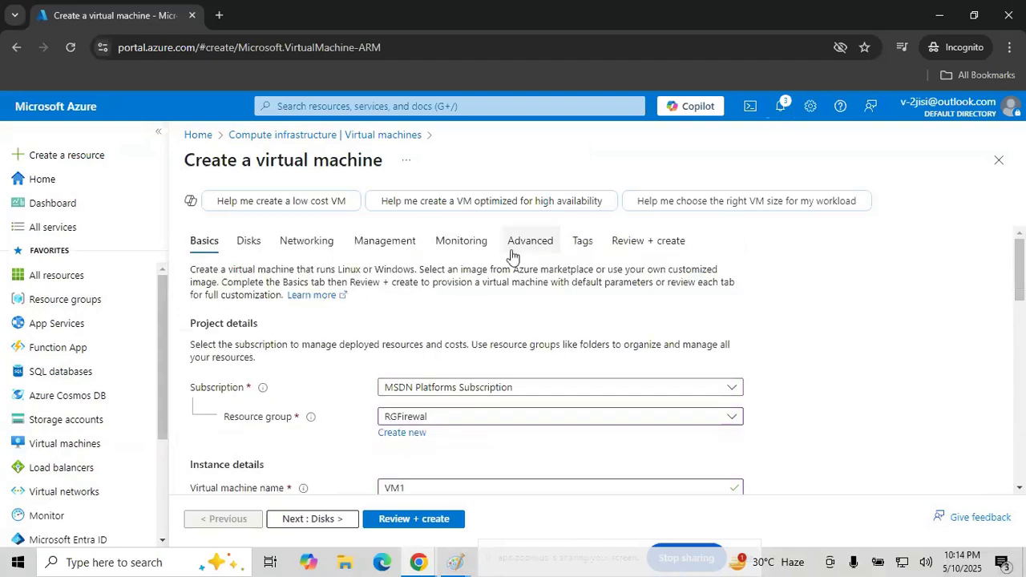
pyautogui.click(303, 253)
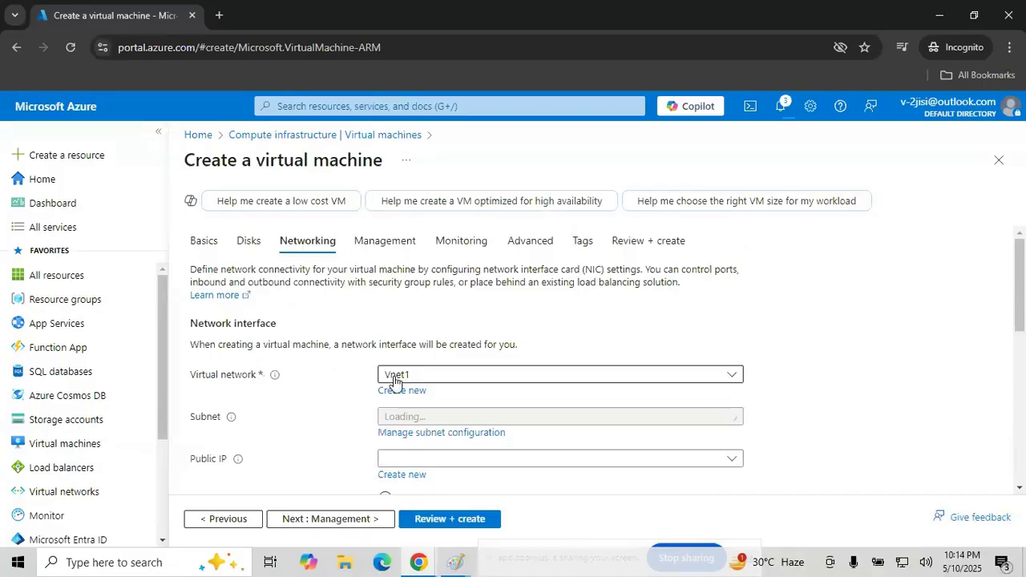
pyautogui.click(450, 461)
pyautogui.click(397, 505)
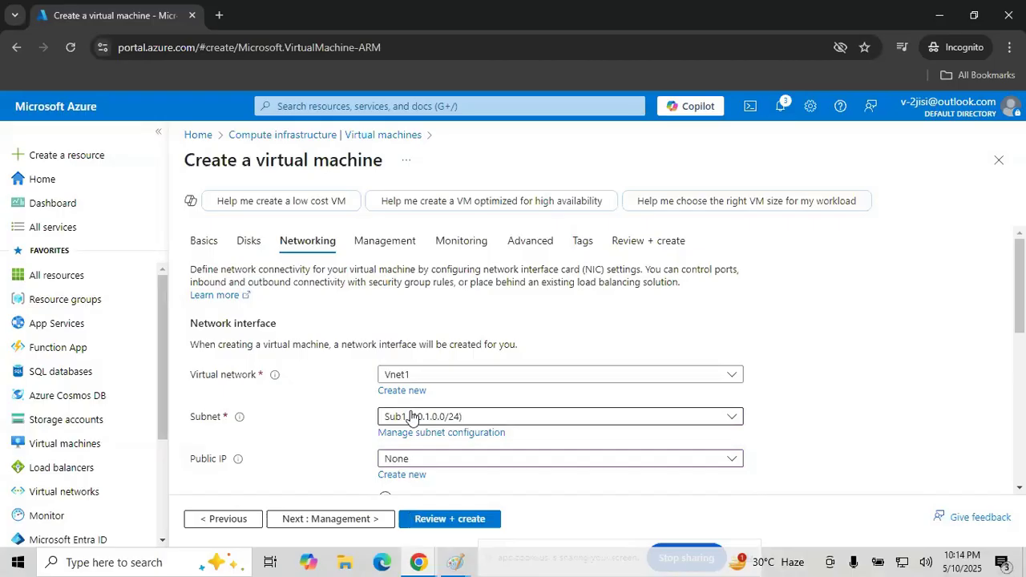
# Disable boot diagnostics for VM1 and submit the configuration for final validation
pyautogui.click(450, 245)
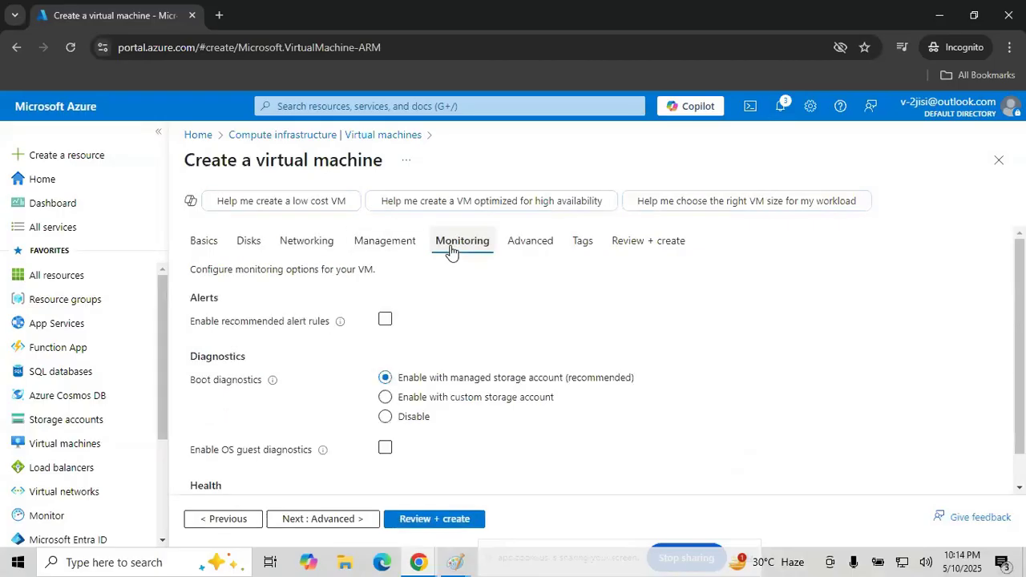
pyautogui.click(385, 417)
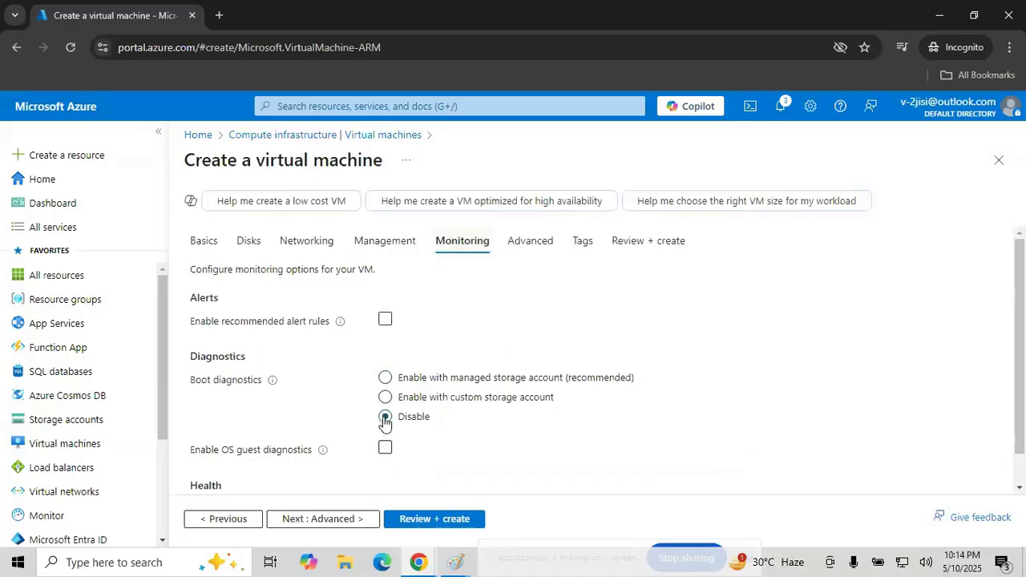
pyautogui.click(430, 520)
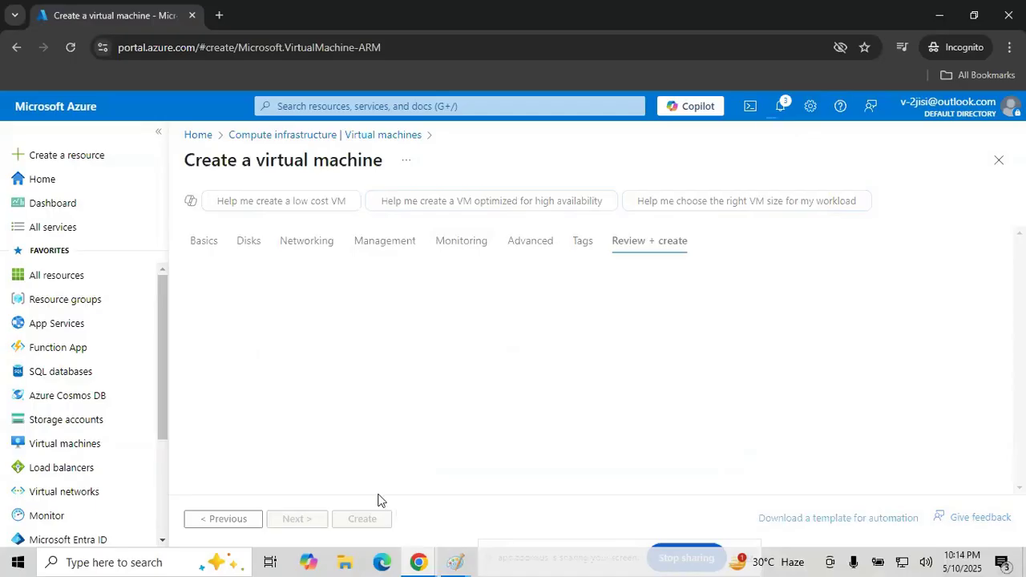
# Mute the microphone in the Zoom meeting, return to the Azure portal, and create VM1 once validation has passed
pyautogui.hotkey('alt', 'Tab')
pyautogui.click(33, 523)
pyautogui.hotkey('alt', 'Tab')
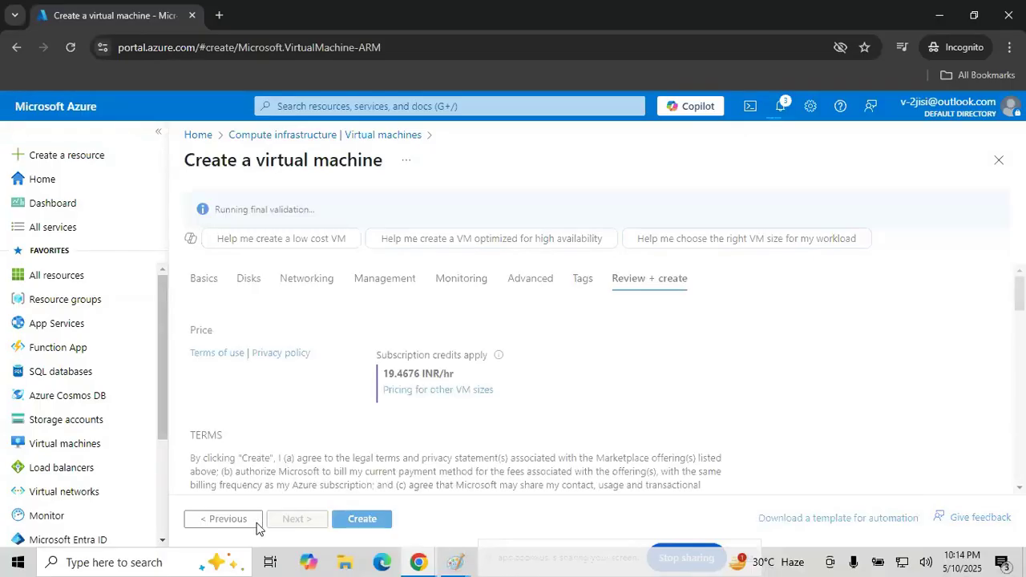
pyautogui.click(358, 526)
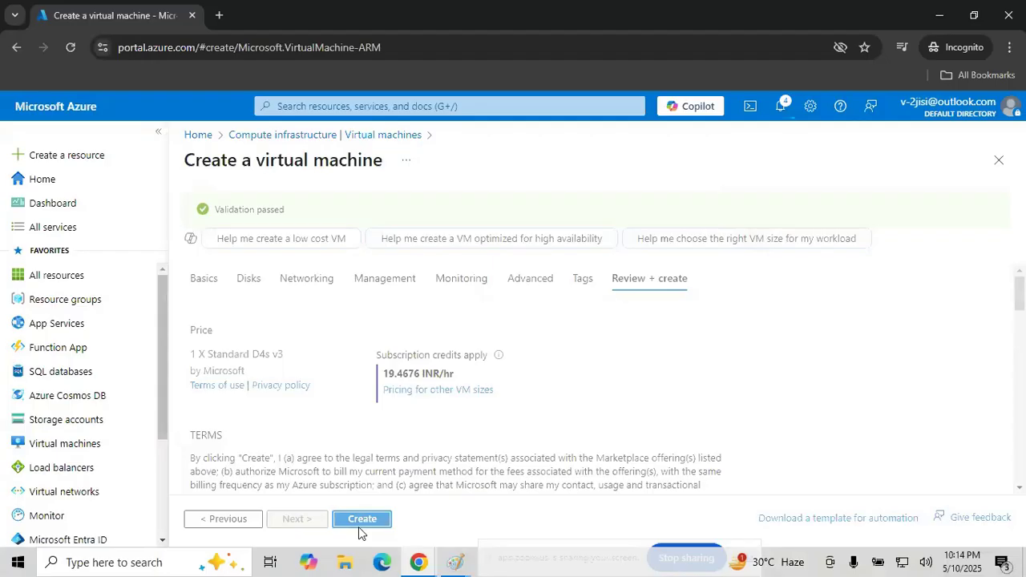
pyautogui.click(359, 525)
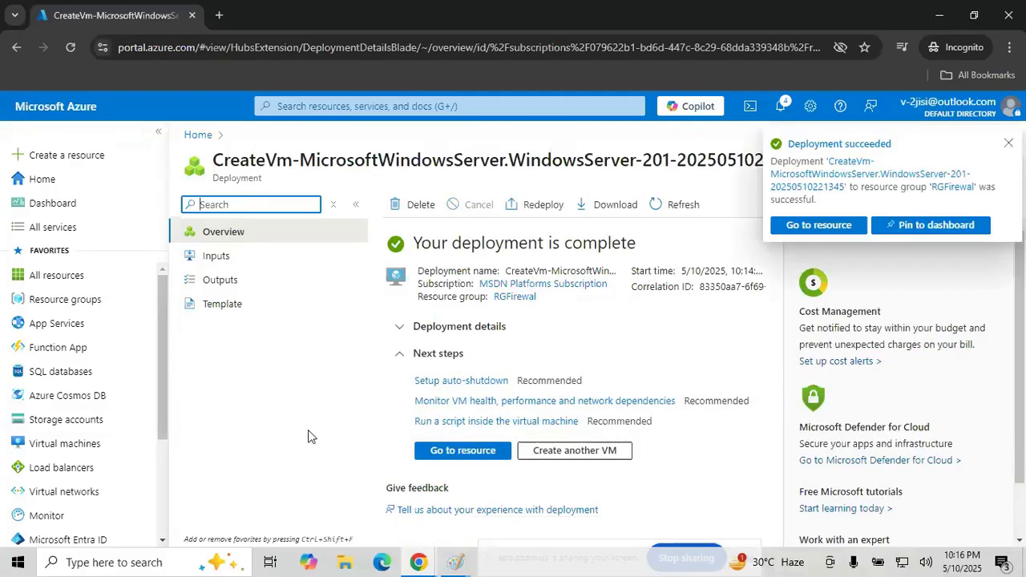
# Switch briefly to the Zoom meeting, return to the portal to highlight the VM deployment status, and open the VM1 resource
pyautogui.hotkey('alt', 'Tab')
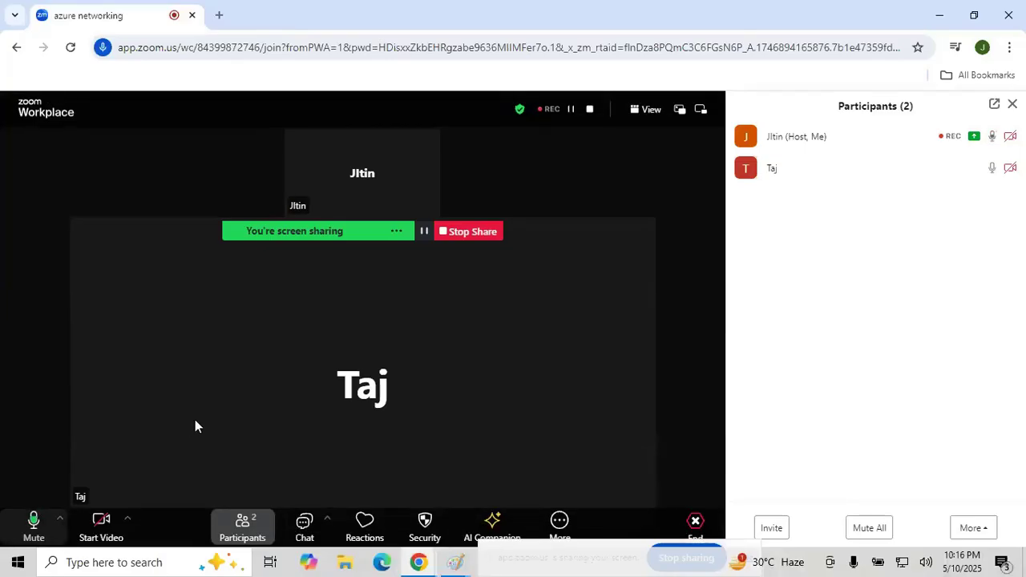
pyautogui.hotkey('alt', 'Tab')
pyautogui.moveTo(420, 243); pyautogui.dragTo(600, 233)
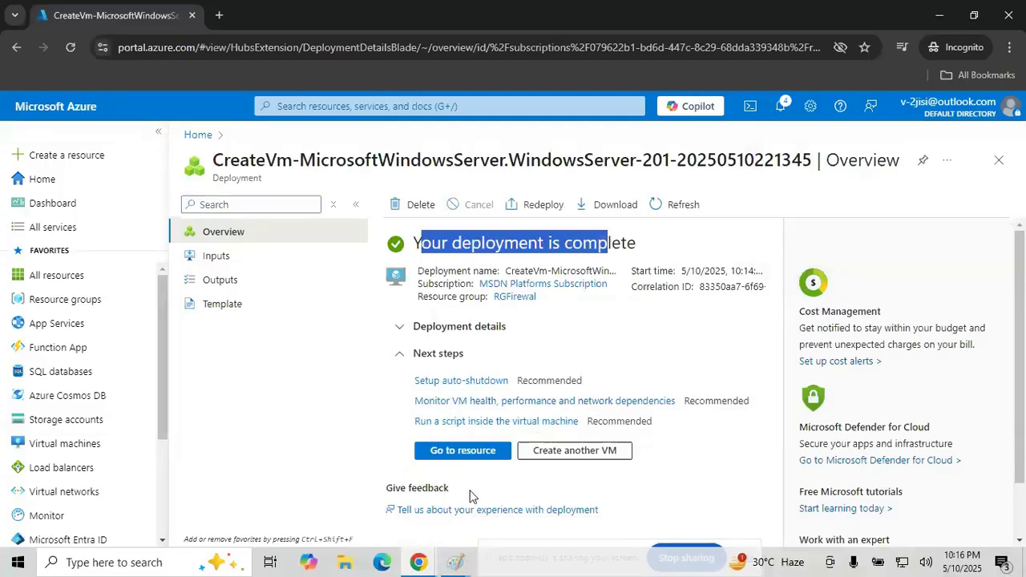
pyautogui.click(451, 450)
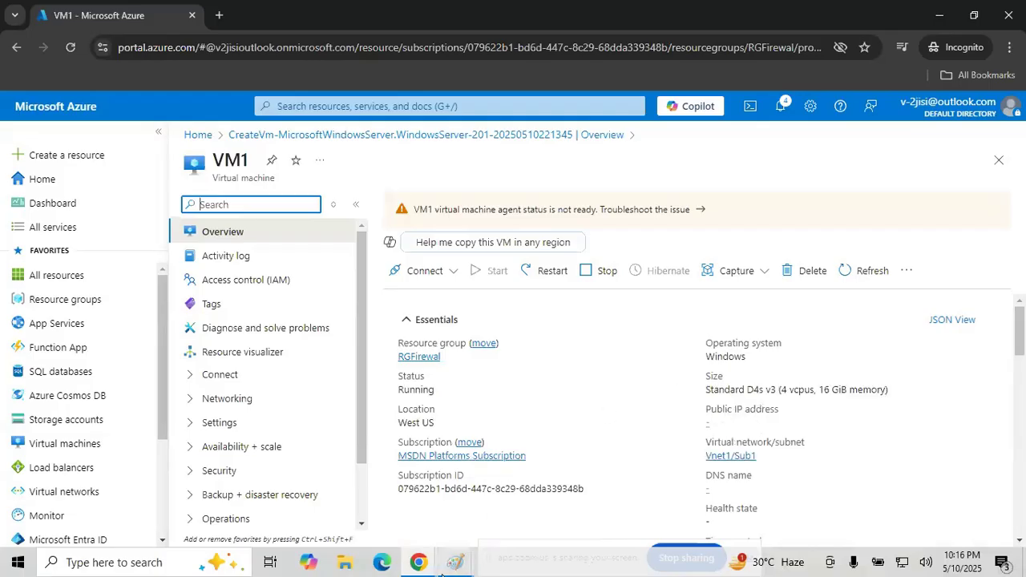
# Switch to Paint to review the firewall network diagram, return to the Azure portal, and check the deployment notifications
pyautogui.click(455, 562)
pyautogui.click(554, 511)
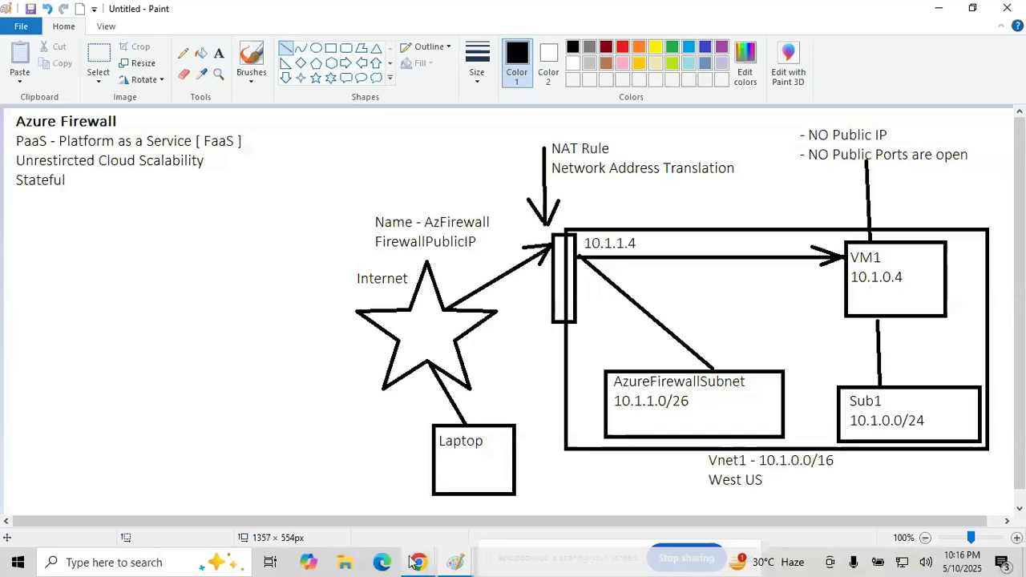
pyautogui.moveTo(413, 565)
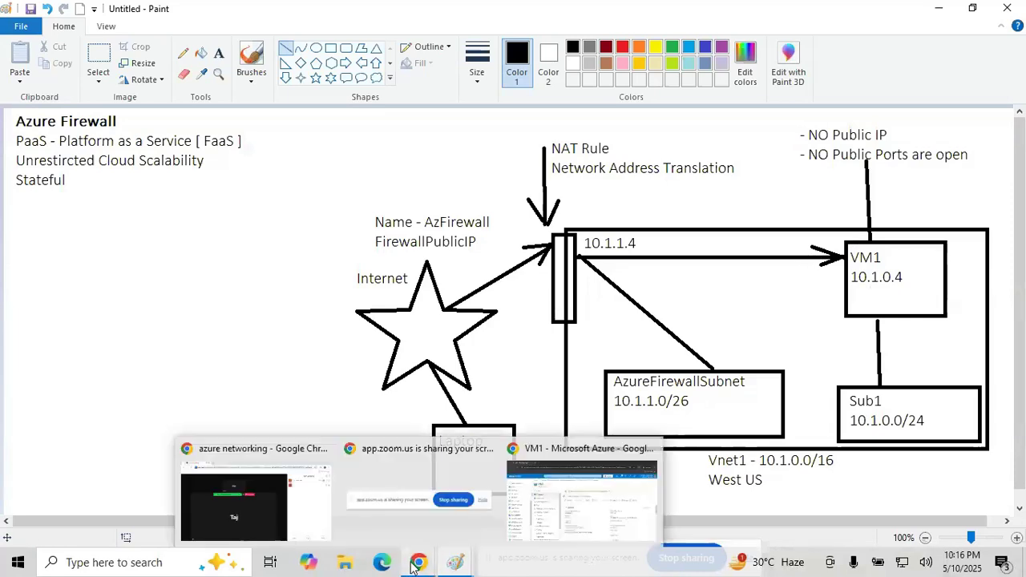
pyautogui.click(531, 492)
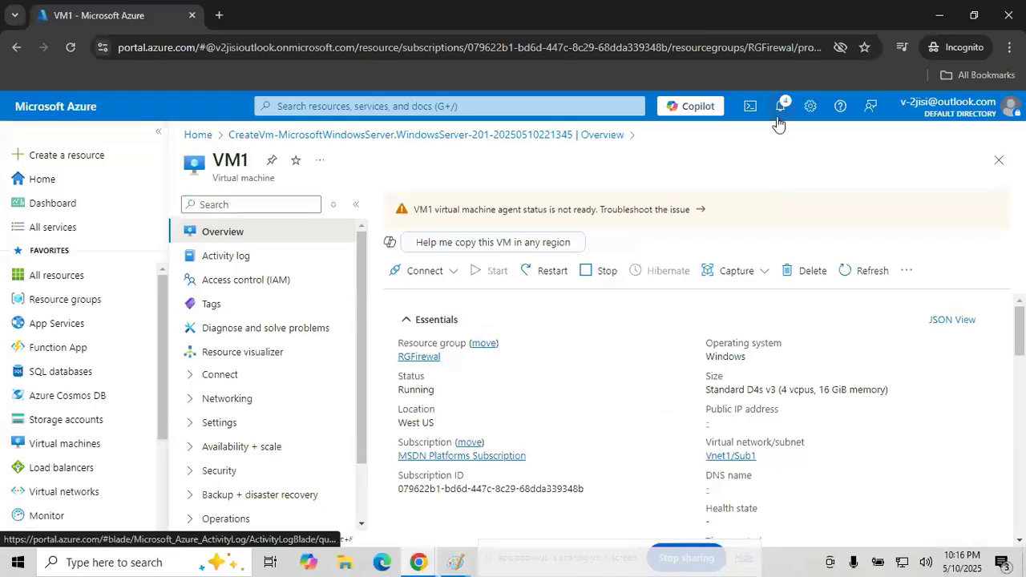
pyautogui.click(778, 120)
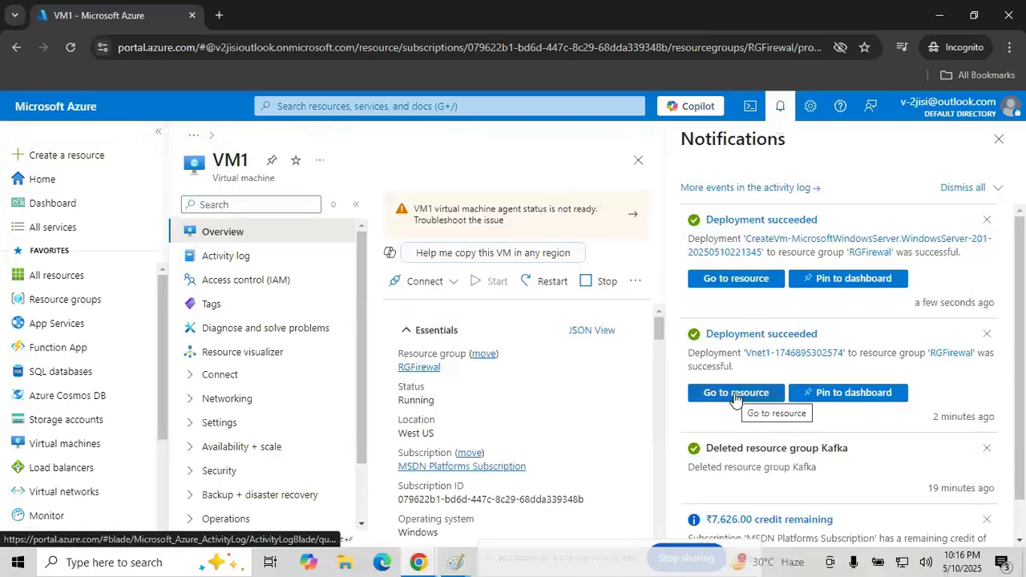
# Search the portal for the Firewalls service, dismiss the notifications view, and start creating a new firewall
pyautogui.click(317, 111)
pyautogui.write('fire')
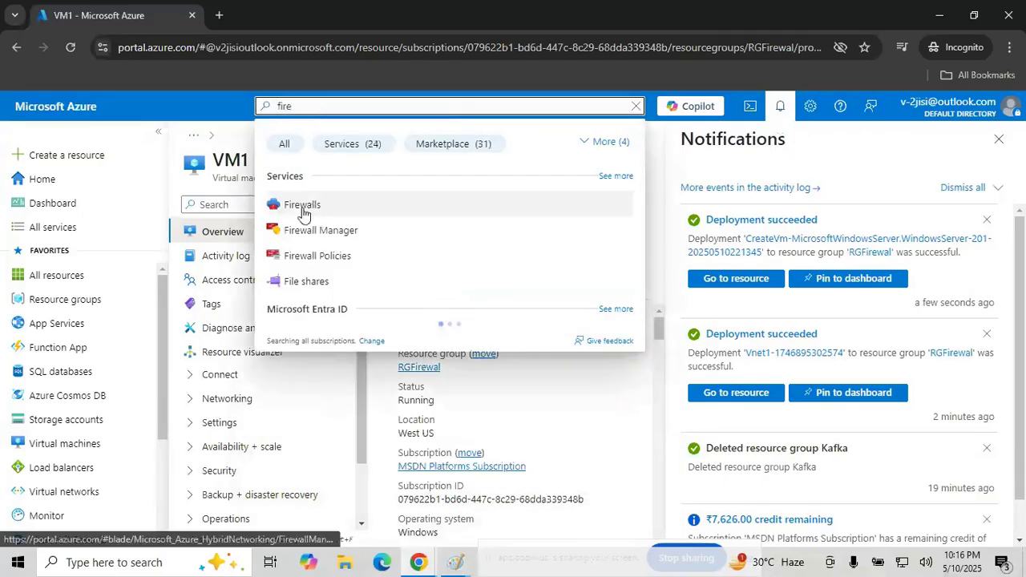
pyautogui.click(303, 206)
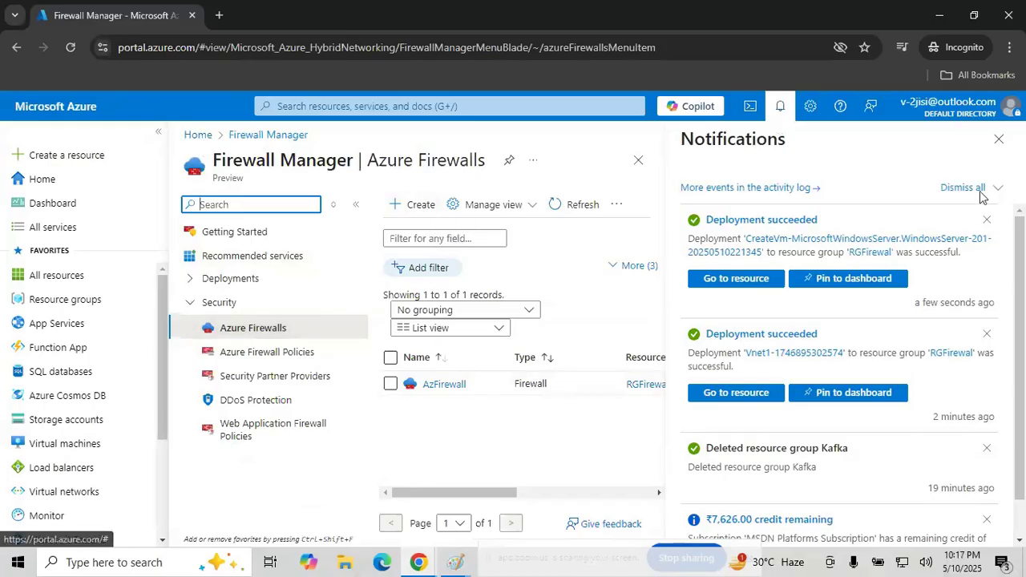
pyautogui.click(999, 139)
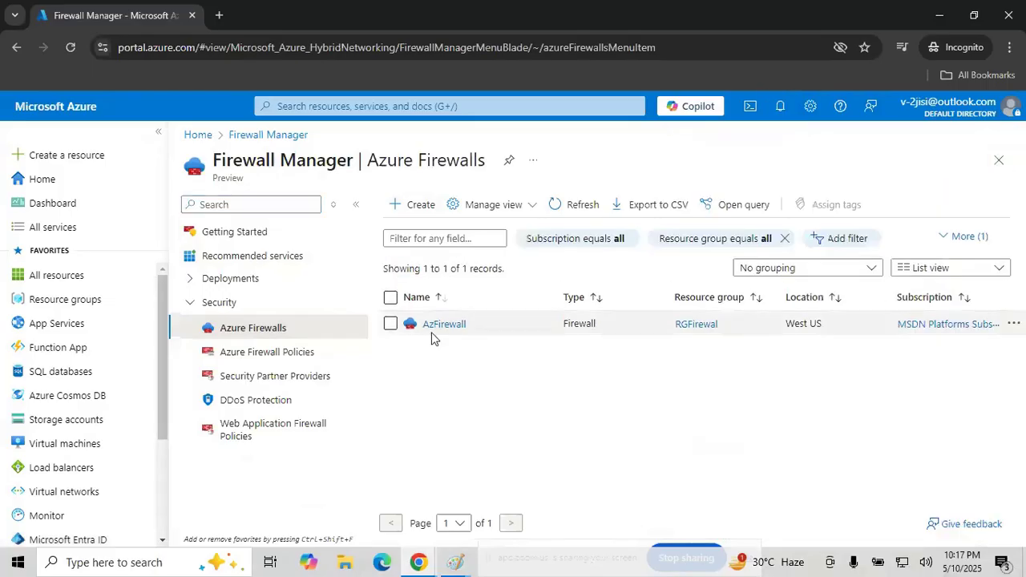
pyautogui.click(412, 211)
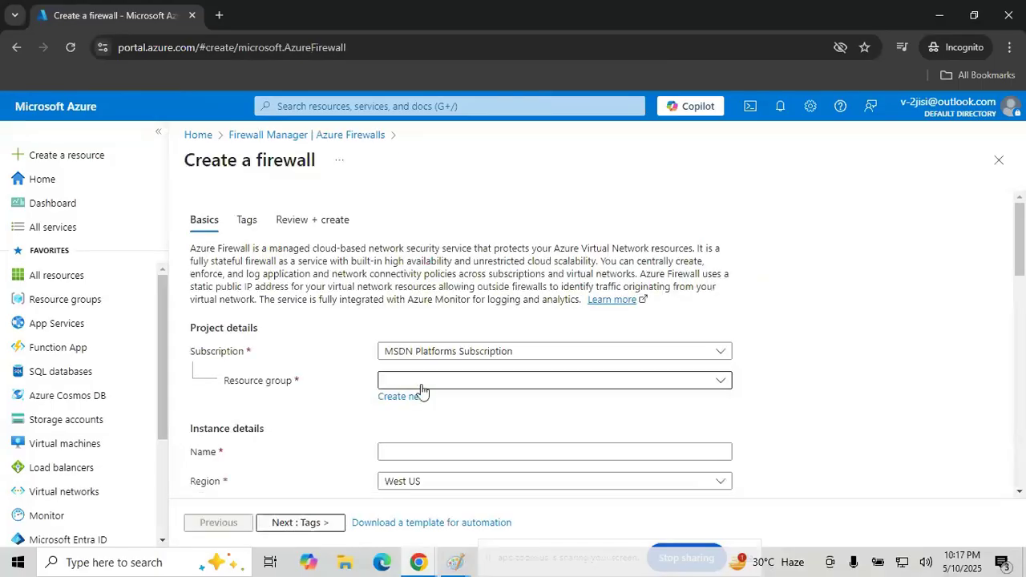
# Assign the firewall to resource group RGFirewal, name it AzFirewall2, and choose the Standard SKU
pyautogui.click(421, 390)
pyautogui.click(405, 456)
pyautogui.click(407, 454)
pyautogui.write('AzF')
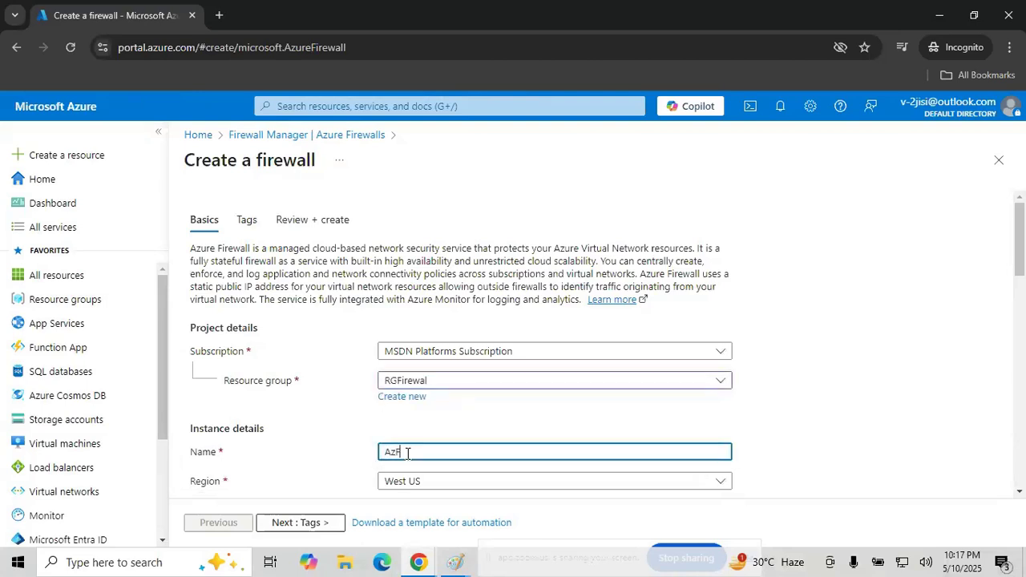
pyautogui.write('irewall2')
pyautogui.press('Tab')
pyautogui.scroll(-2, 408, 453)
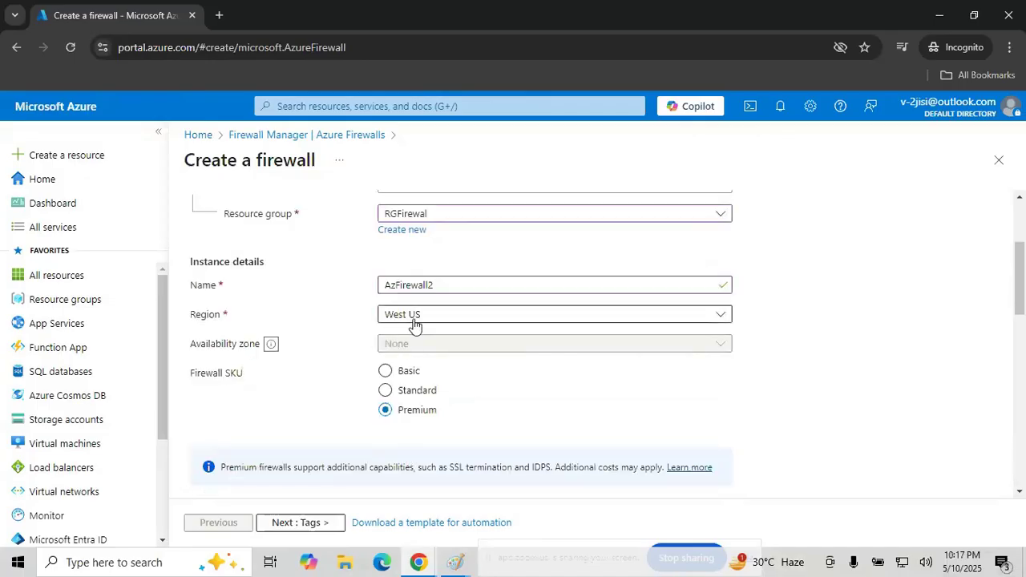
pyautogui.click(386, 391)
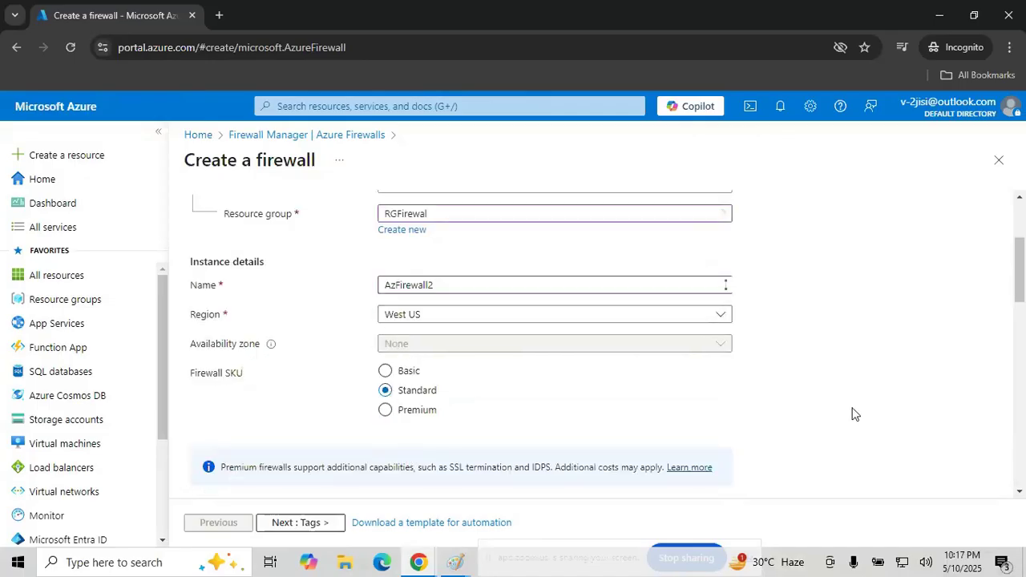
# Manage the firewall with classic firewall rules and place it in the existing virtual network Vnet1 (RGFirewal)
pyautogui.moveTo(1022, 282); pyautogui.dragTo(1021, 336)
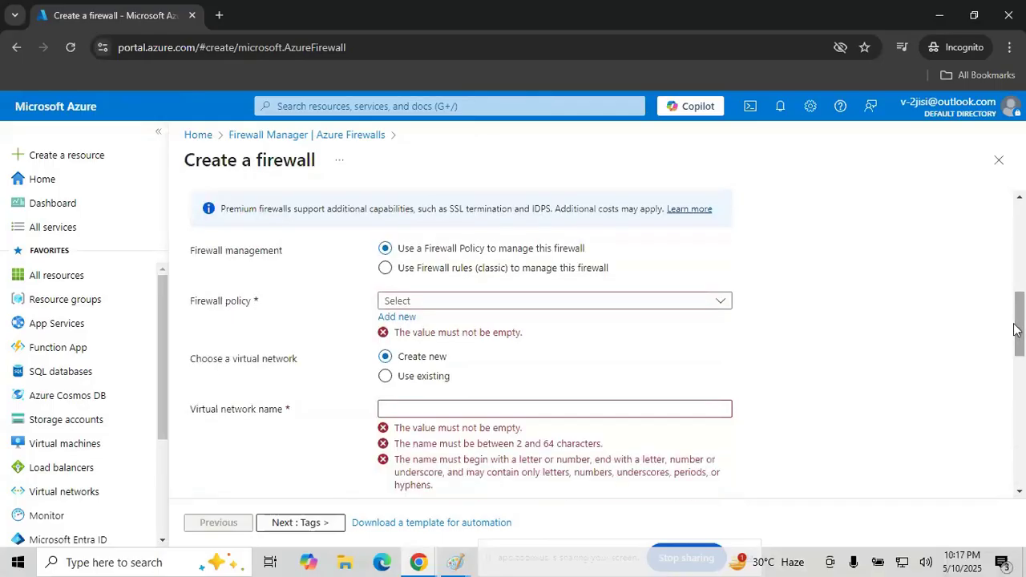
pyautogui.click(404, 269)
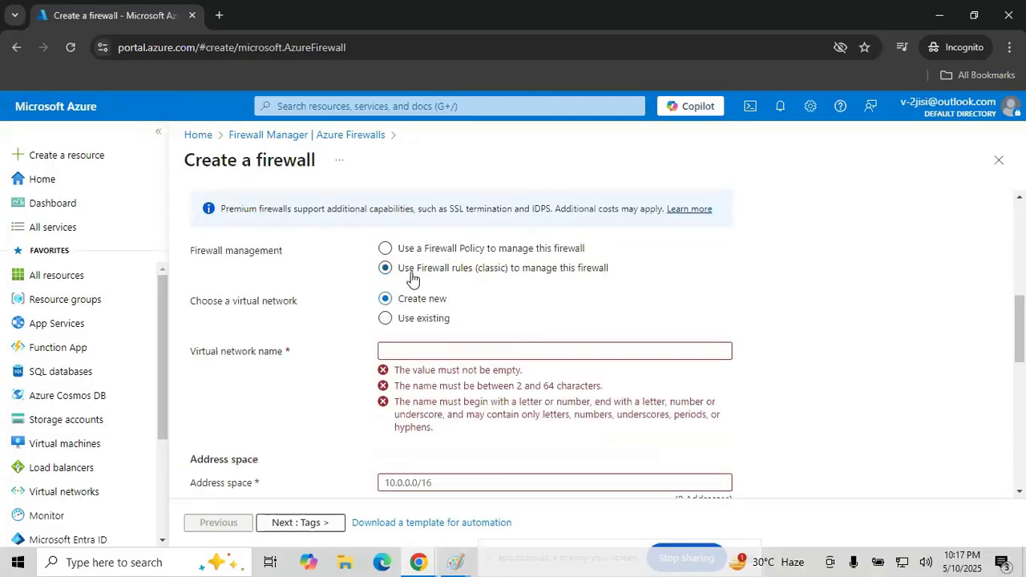
pyautogui.click(385, 320)
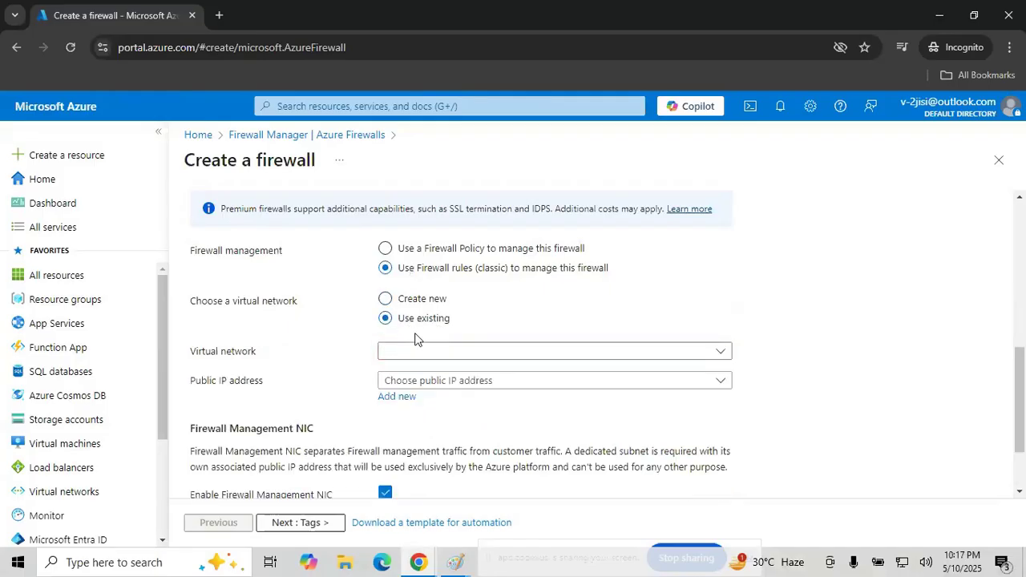
pyautogui.click(403, 353)
pyautogui.click(405, 401)
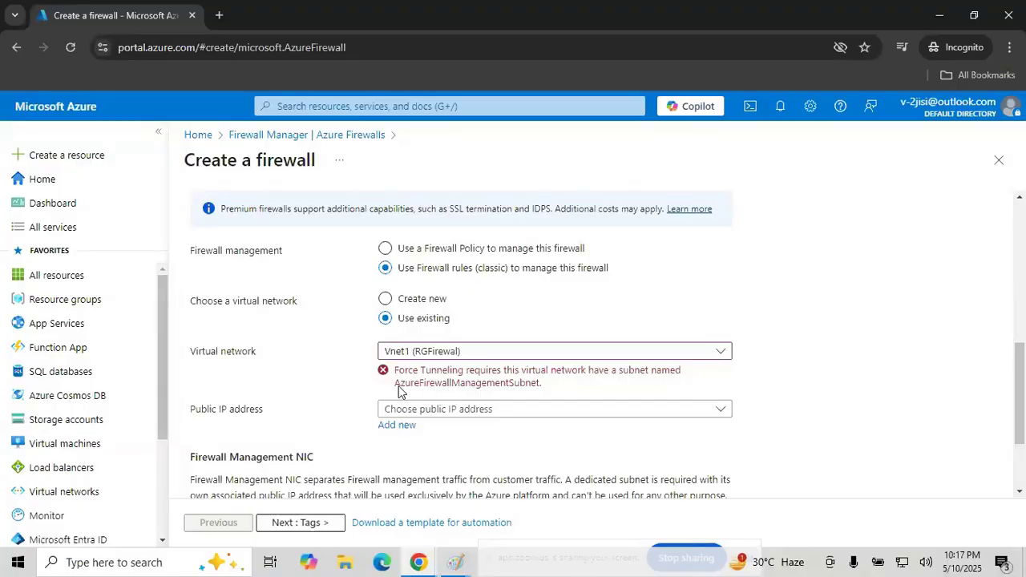
# Highlight the required subnet name AzureFirewallManagementSubnet, load portal.azure.com in a second browser tab, and return to the firewall form
pyautogui.moveTo(398, 390); pyautogui.dragTo(539, 388)
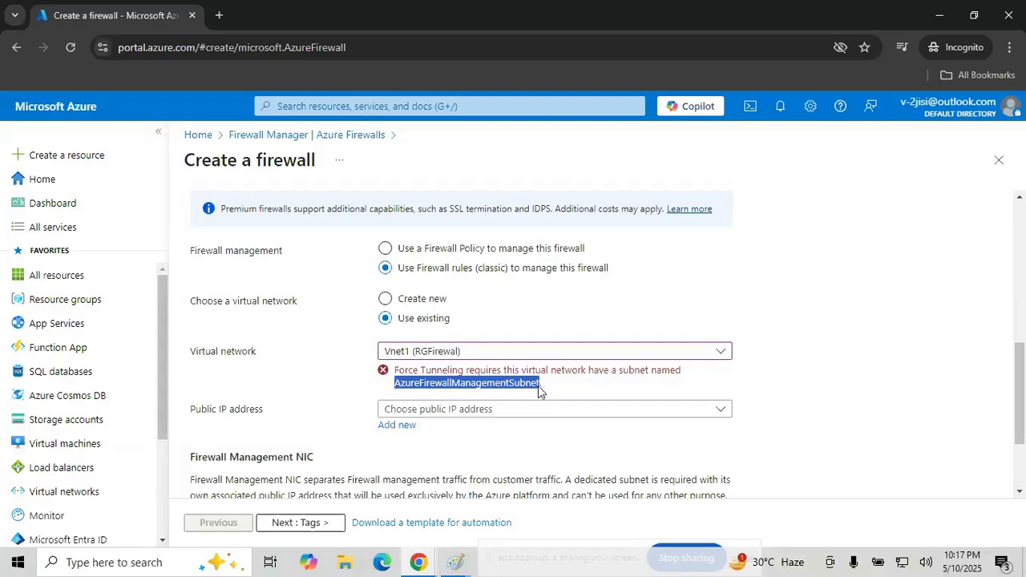
pyautogui.click(220, 16)
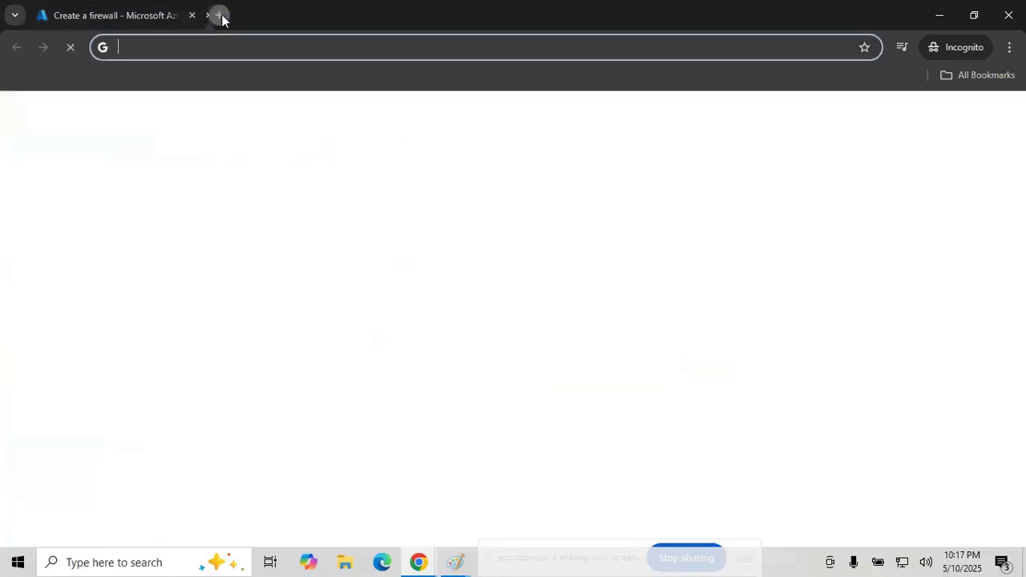
pyautogui.write('portal.azure.com')
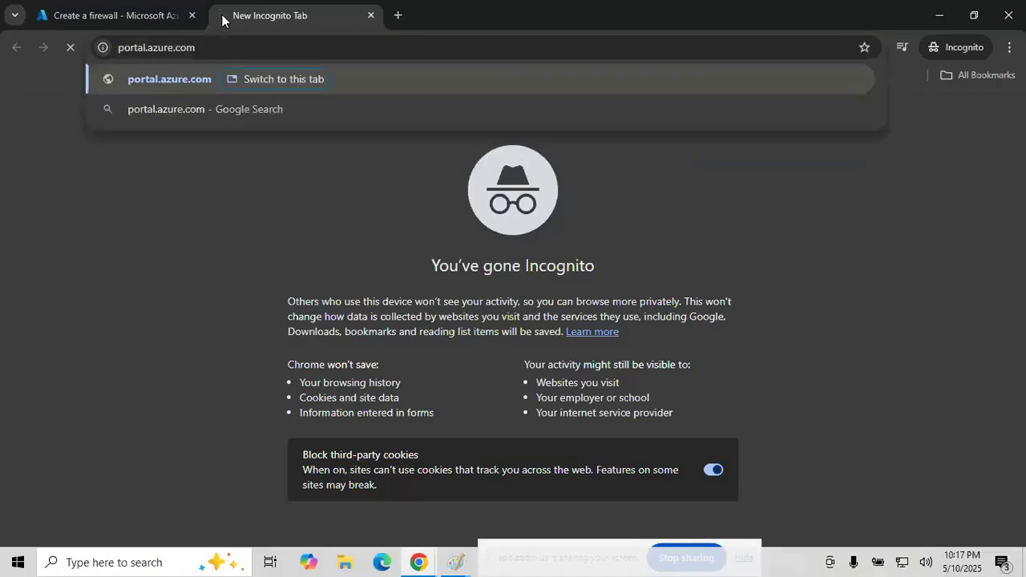
pyautogui.press('Return')
pyautogui.click(144, 18)
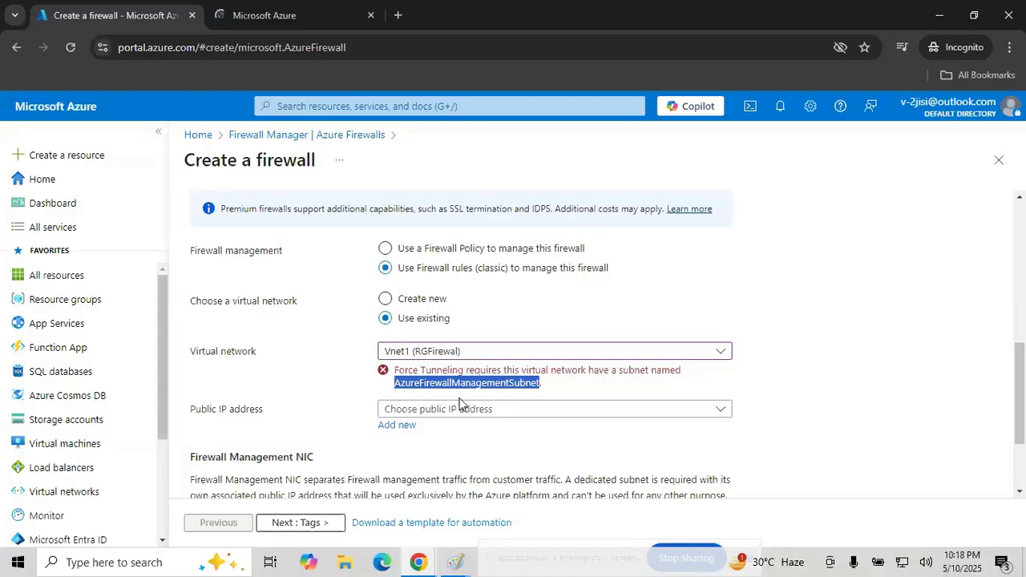
# Add a new public IP address named FirewallPublicIP2 for the firewall
pyautogui.click(401, 426)
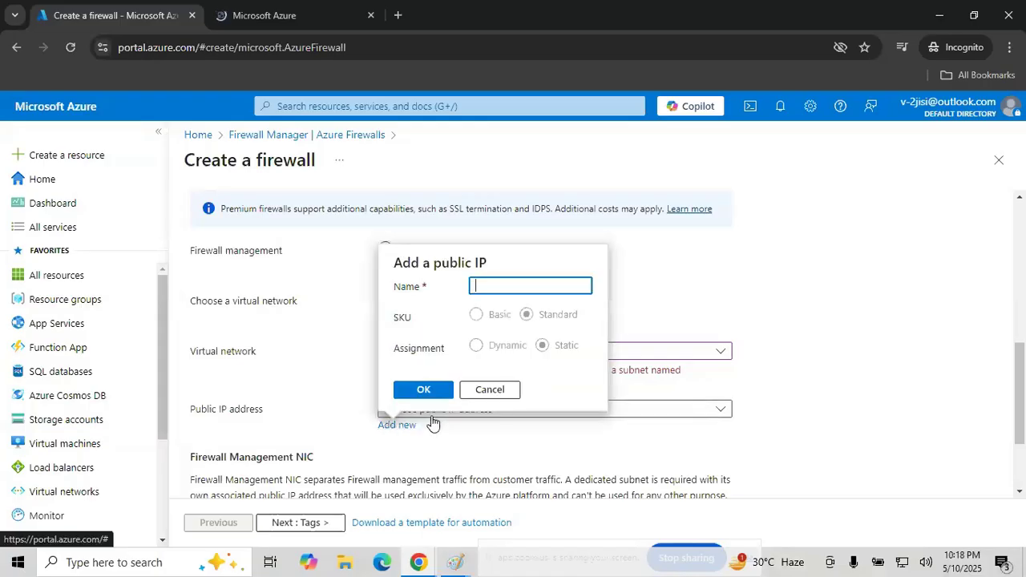
pyautogui.write('Firewa')
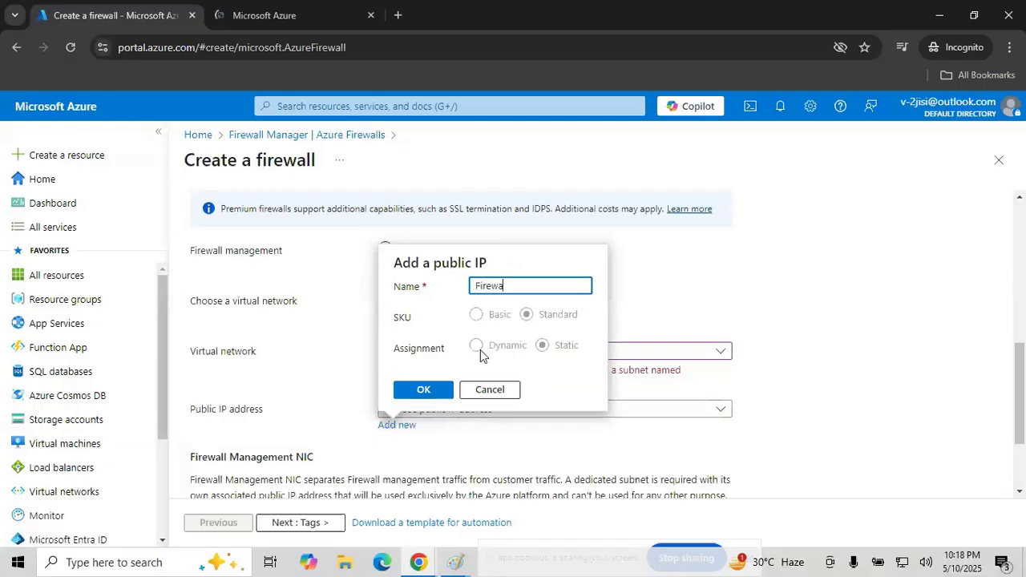
pyautogui.write('llPublicIP2')
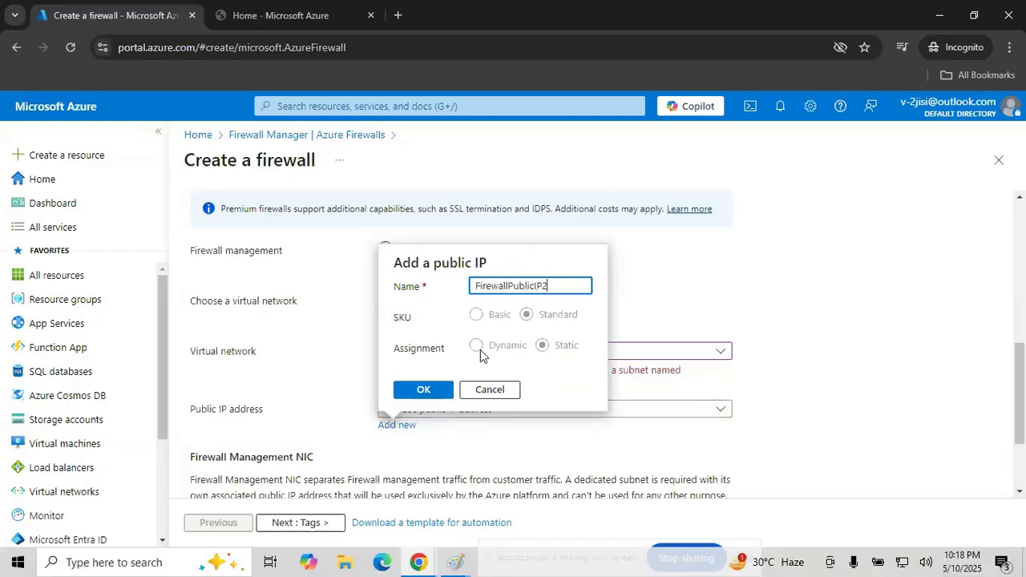
pyautogui.click(422, 390)
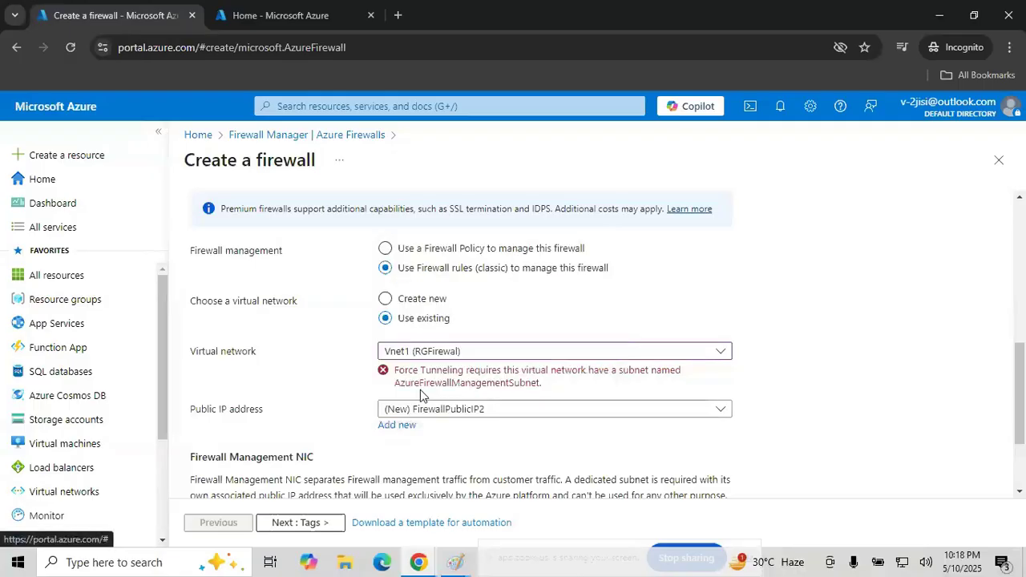
# In the second portal tab, add a subnet to Vnet1 with the purpose Firewall Management (forced tunneling), keeping its proposed address range
pyautogui.click(286, 16)
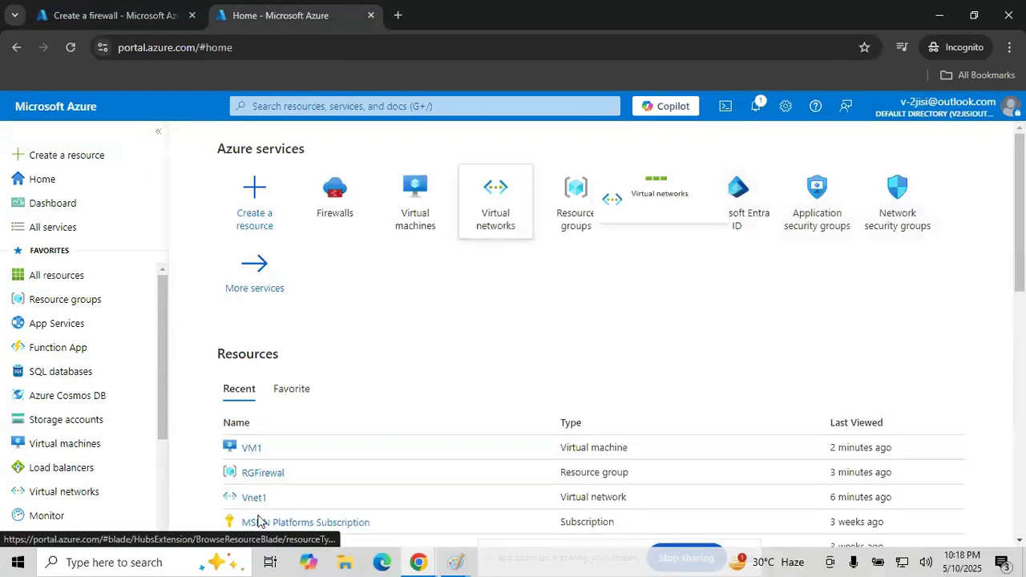
pyautogui.click(251, 504)
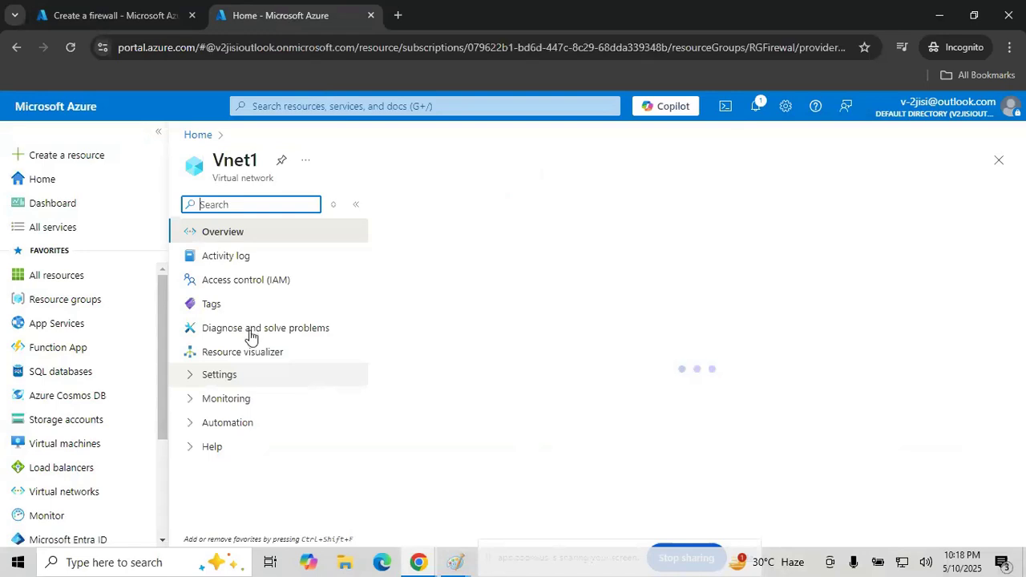
pyautogui.click(212, 374)
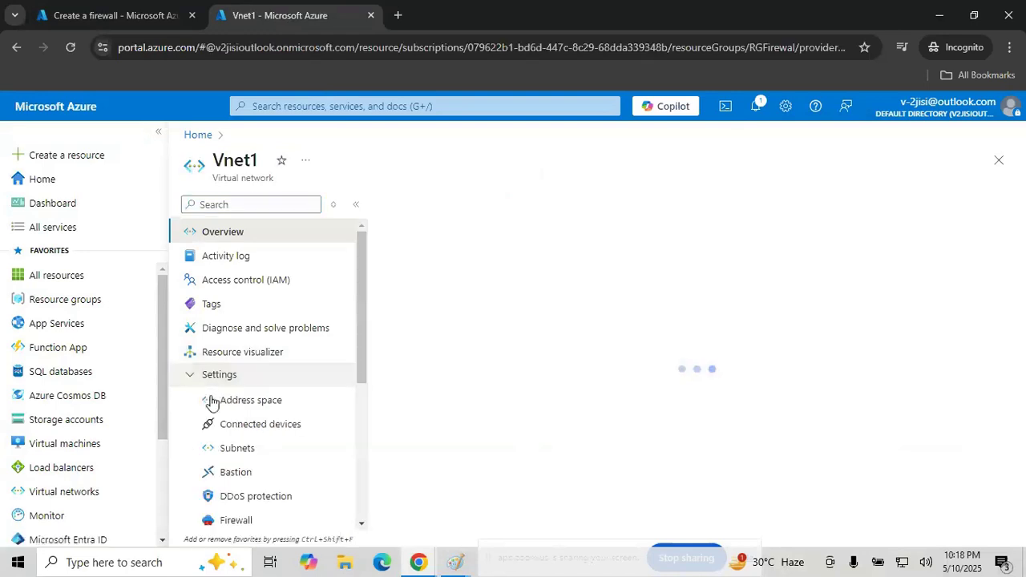
pyautogui.click(247, 455)
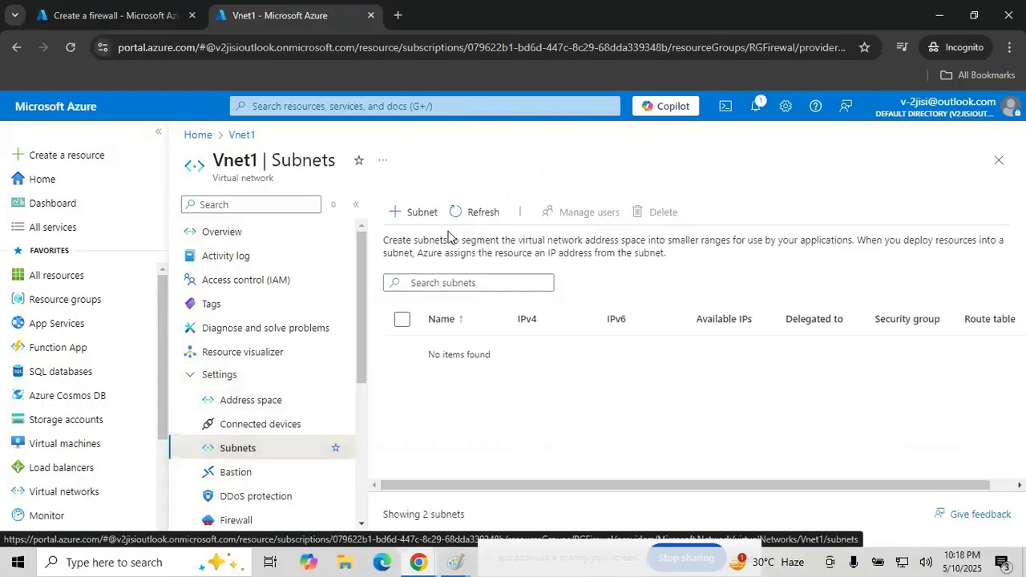
pyautogui.click(423, 212)
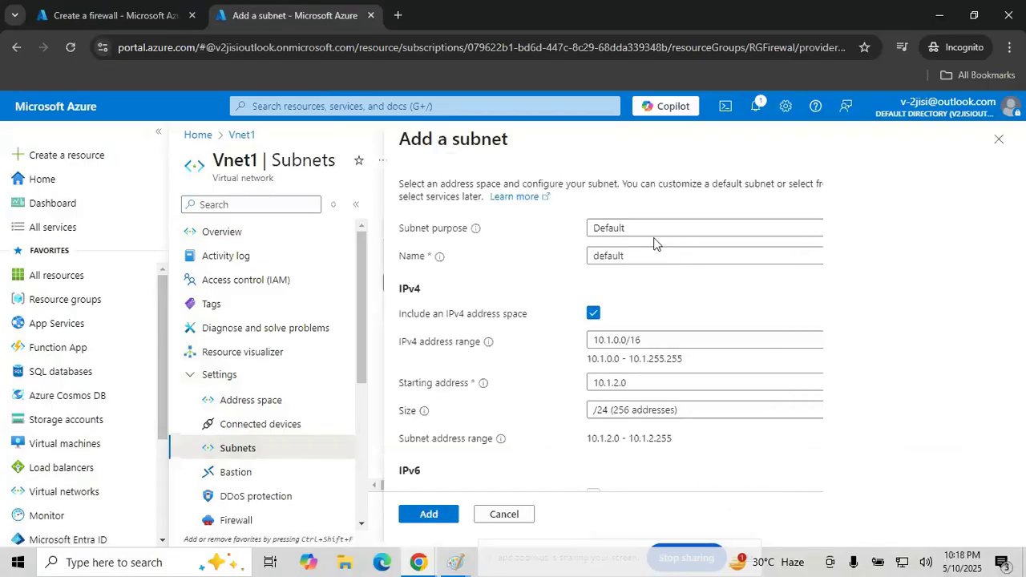
pyautogui.click(627, 232)
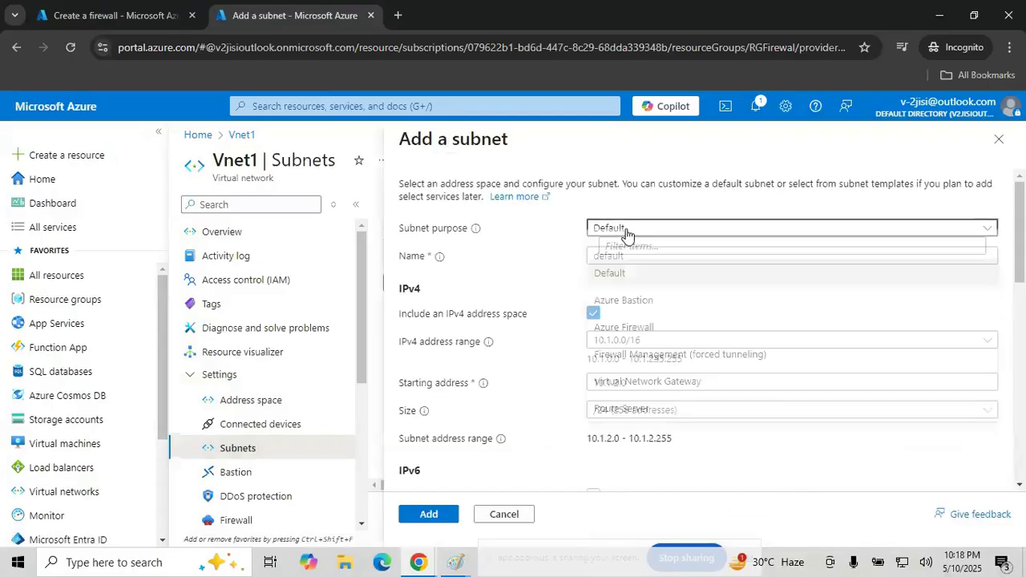
pyautogui.click(641, 362)
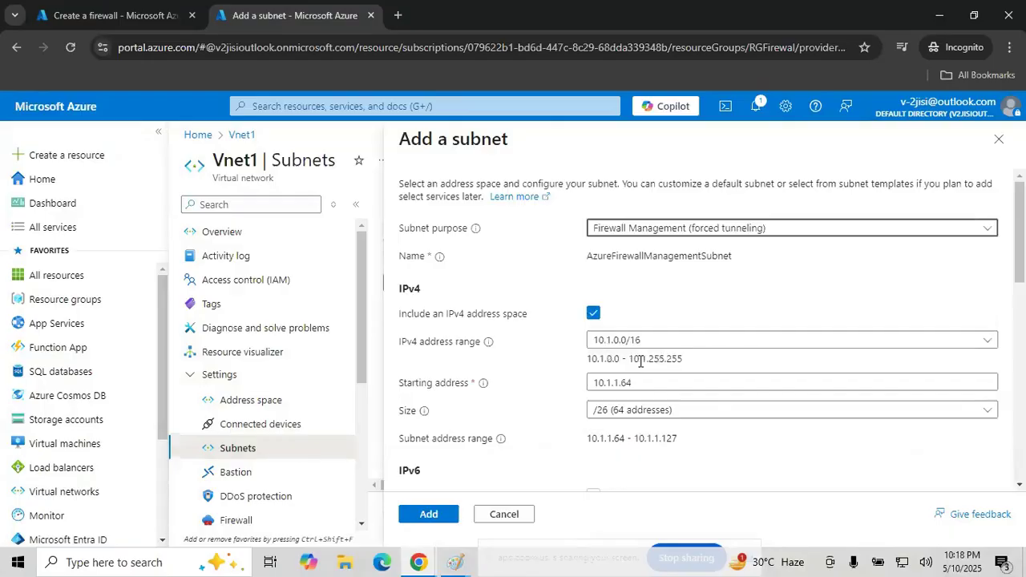
pyautogui.click(423, 520)
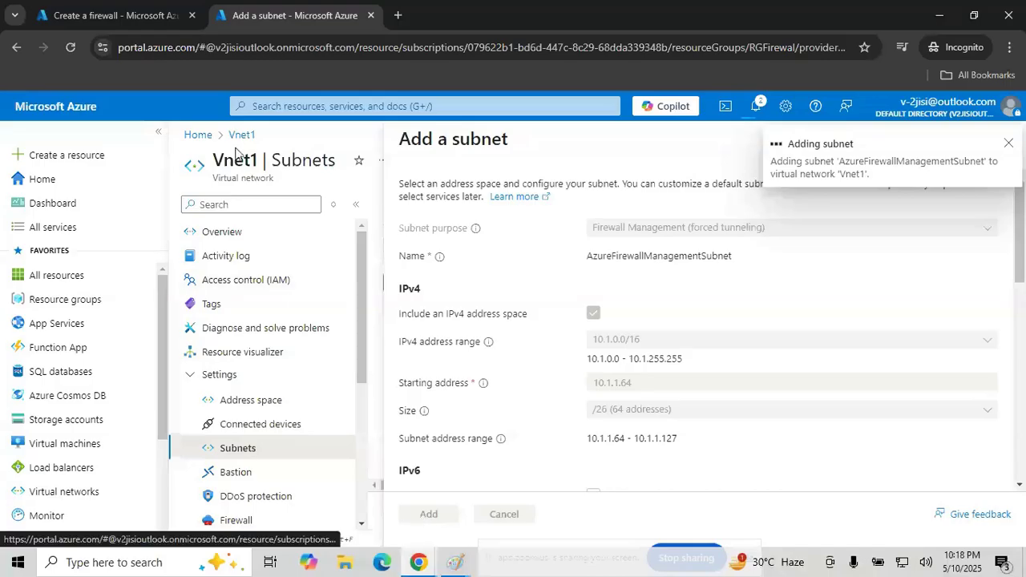
# Return to the firewall form's basic settings and add a new management public IP address named ManagementFirewallPublicIP
pyautogui.click(132, 17)
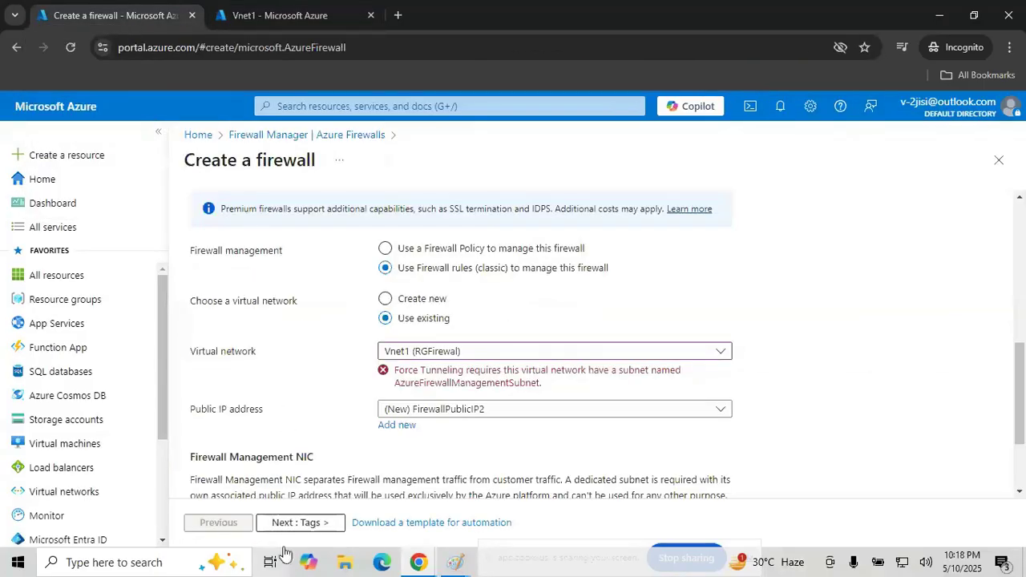
pyautogui.click(298, 525)
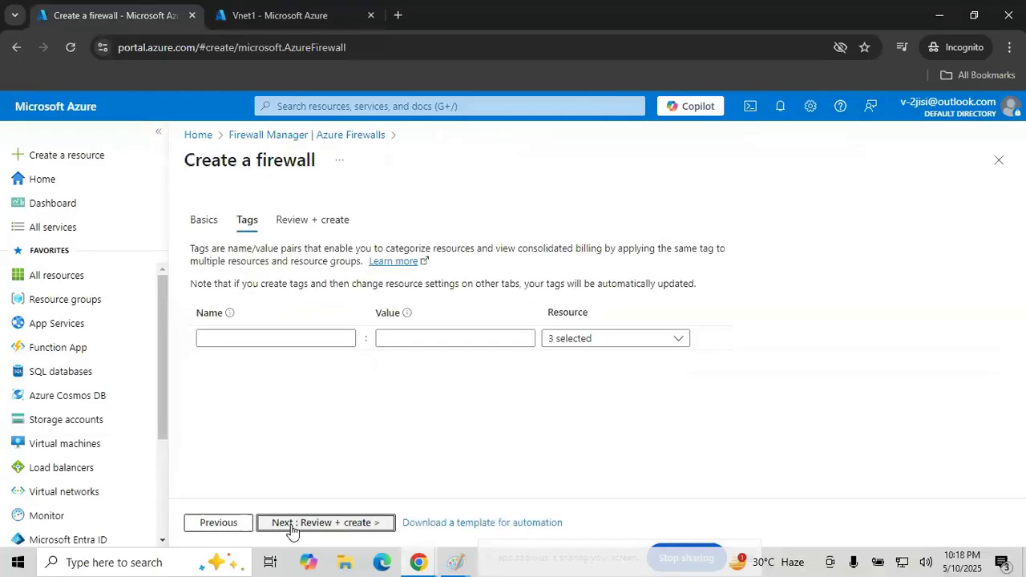
pyautogui.click(236, 524)
pyautogui.moveTo(1024, 260); pyautogui.dragTo(1024, 424)
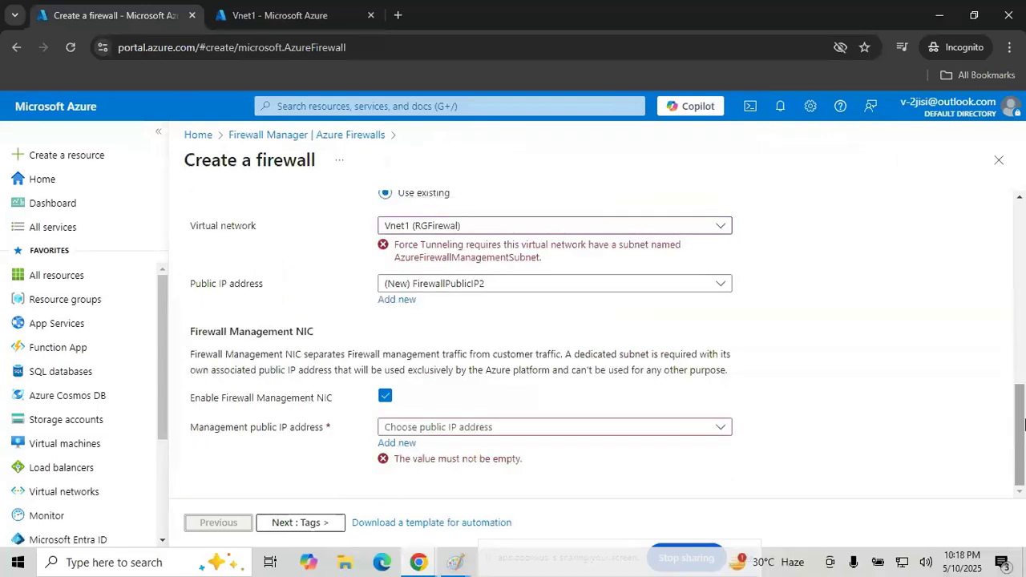
pyautogui.click(397, 446)
pyautogui.write('ManagementFirewal')
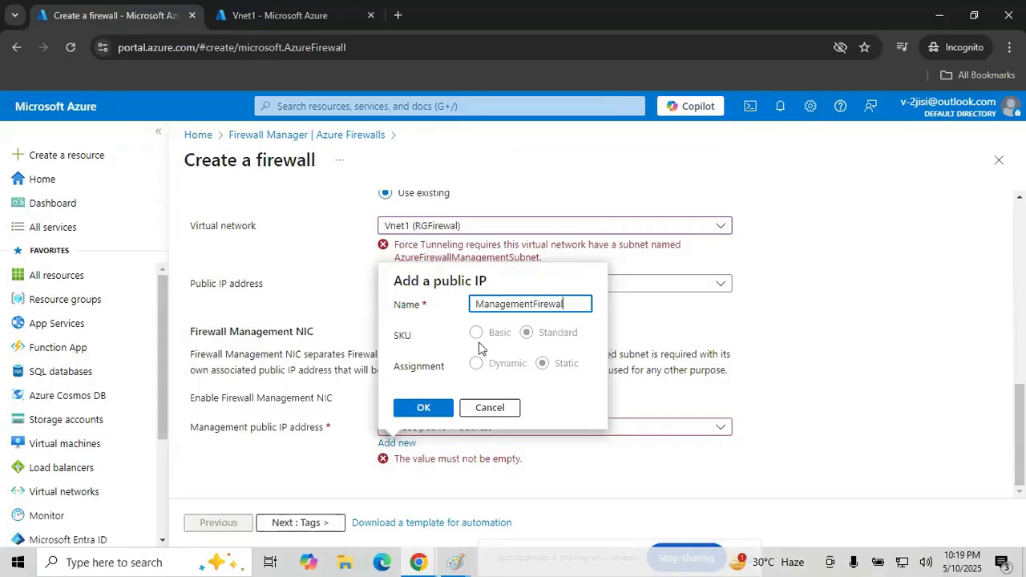
pyautogui.write('lPublicIP')
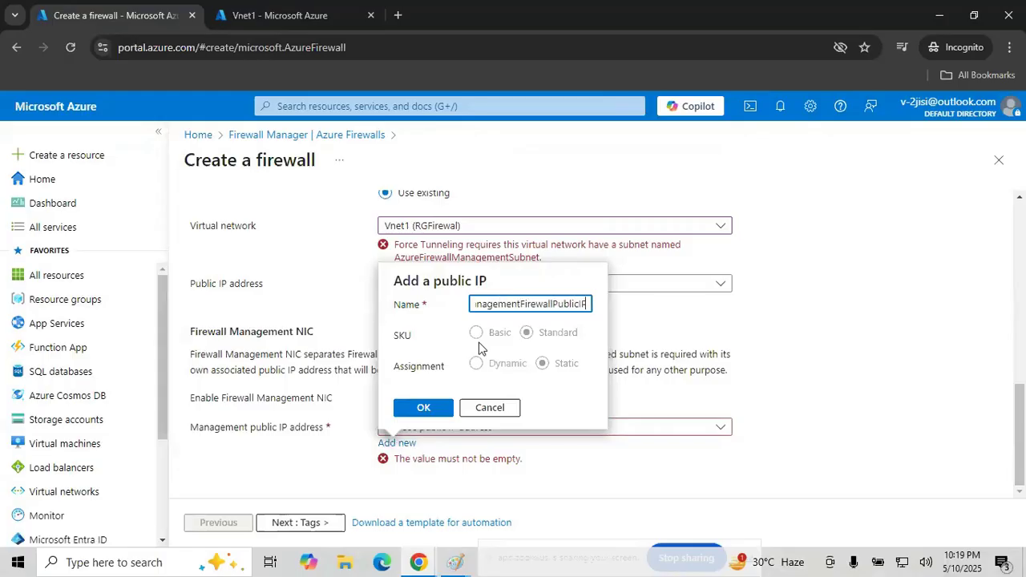
pyautogui.click(420, 417)
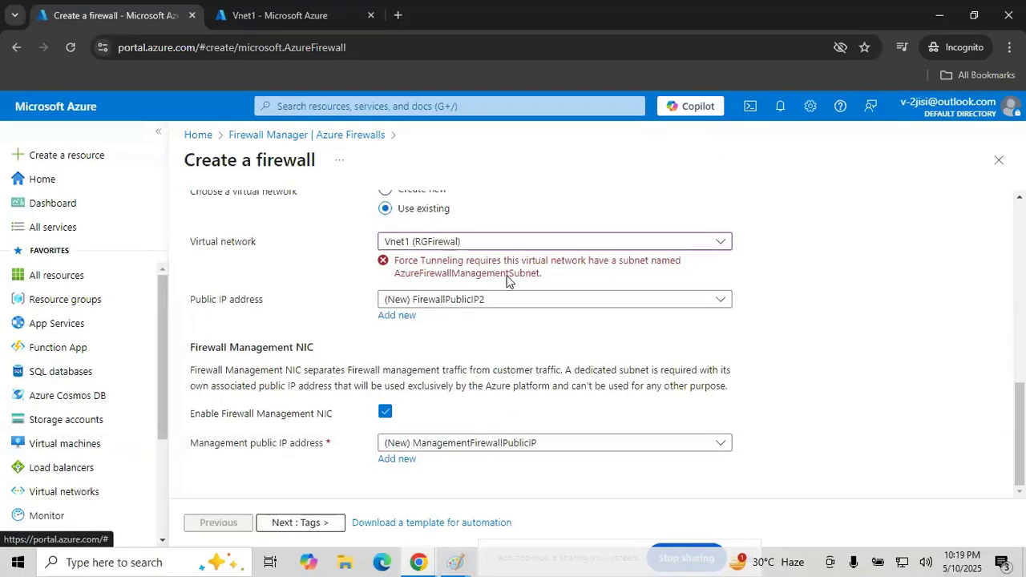
# Reload the firewall creation page, discarding the entries made in the form
pyautogui.click(479, 250)
pyautogui.click(480, 251)
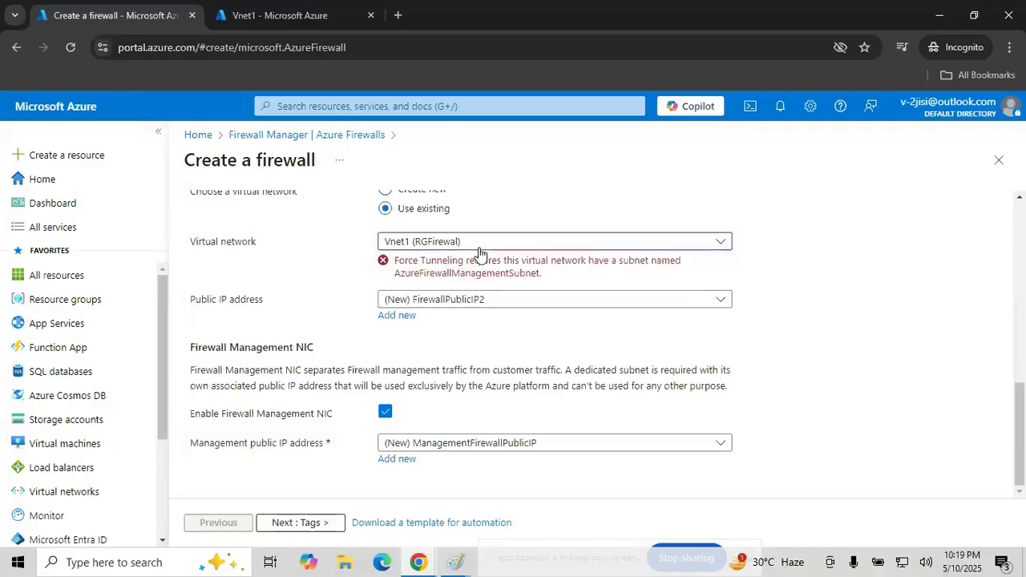
pyautogui.click(70, 48)
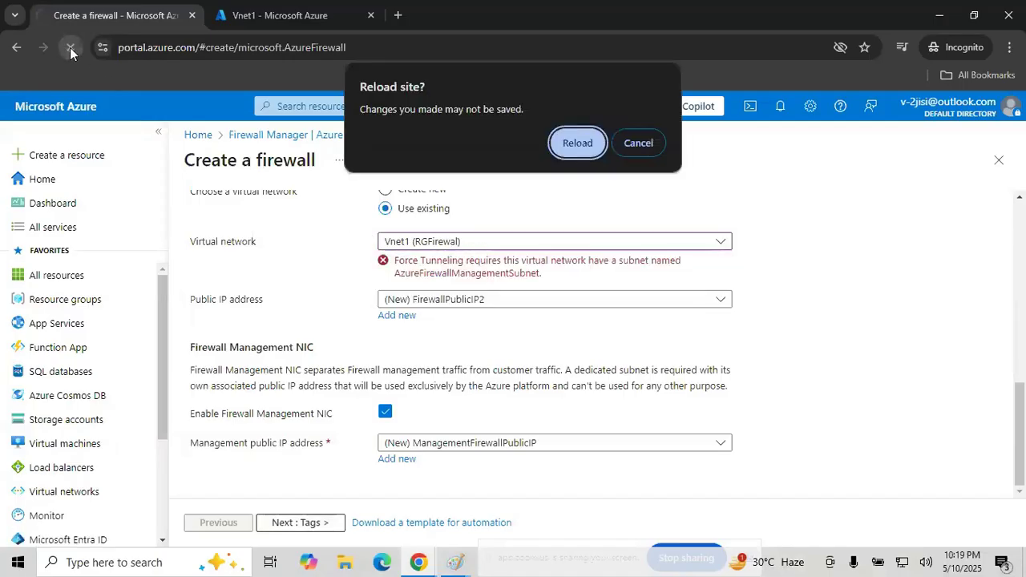
pyautogui.click(573, 144)
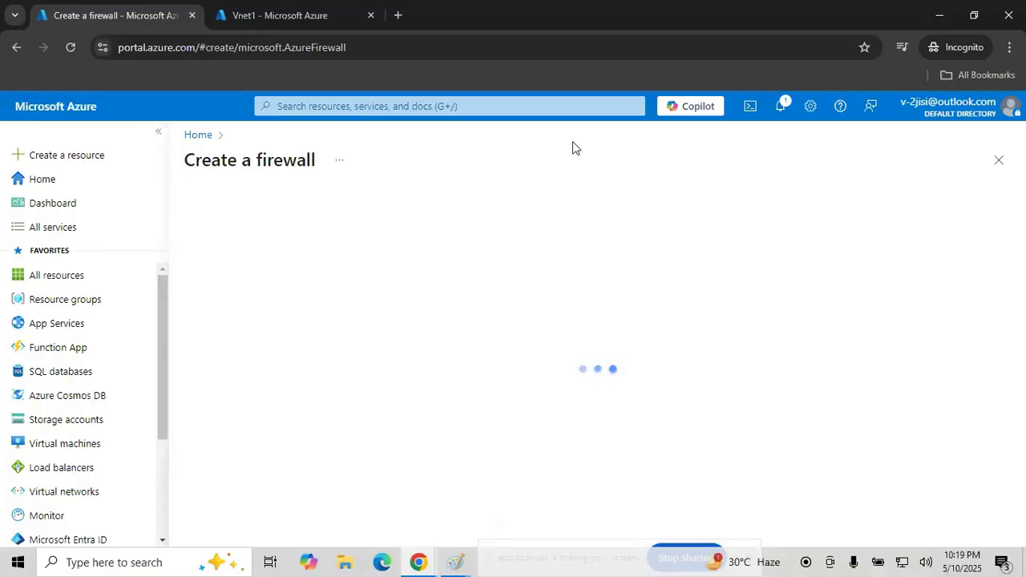
# Assign the firewall to resource group RGFirewal and name it AzFrirewall2
pyautogui.click(398, 385)
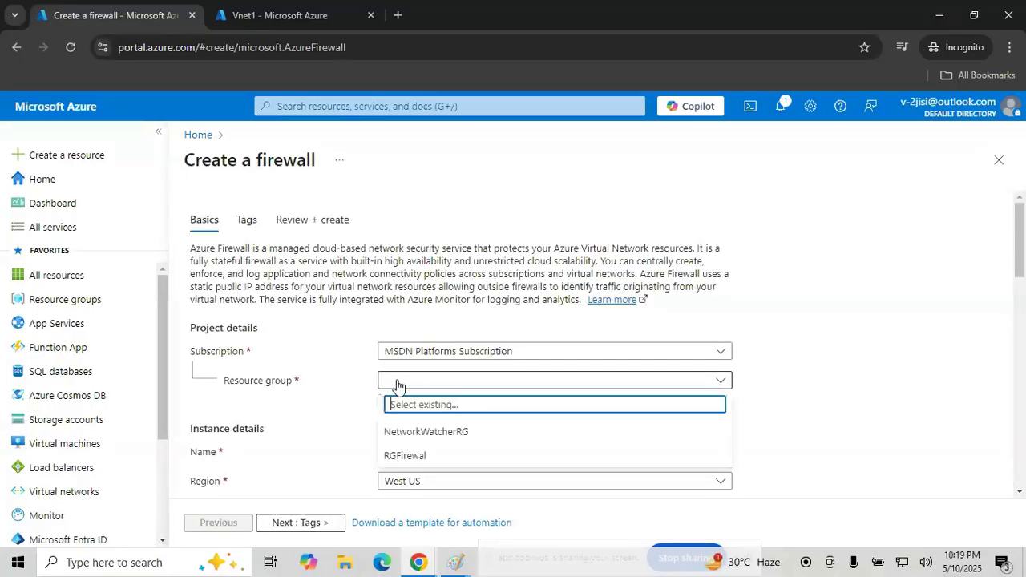
pyautogui.click(401, 456)
pyautogui.click(408, 451)
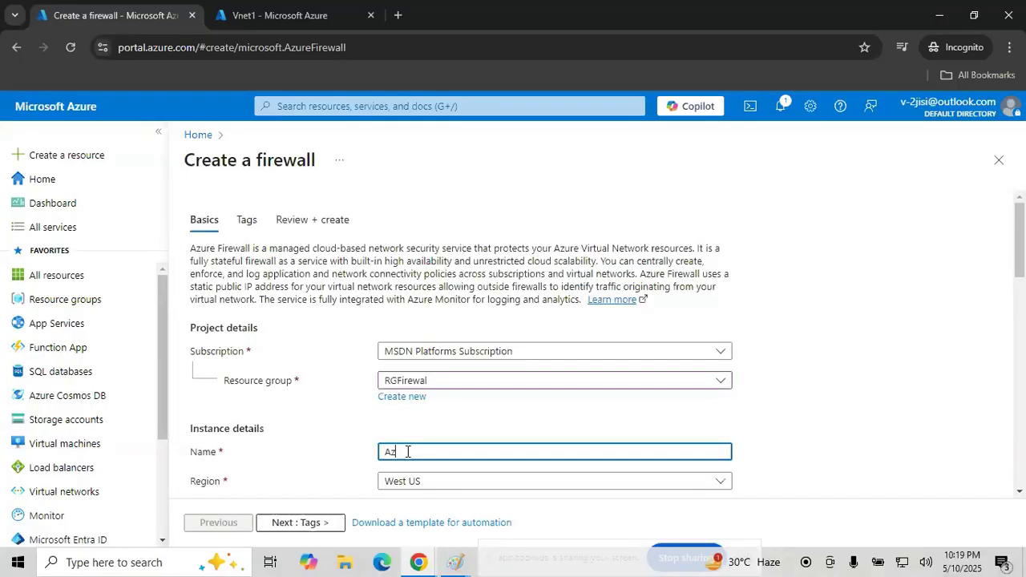
pyautogui.write('AzFrirewall2')
pyautogui.press('Tab')
# Choose the Standard firewall SKU and manage the firewall with classic firewall rules
pyautogui.scroll(-2, 407, 454)
pyautogui.press('Tab')
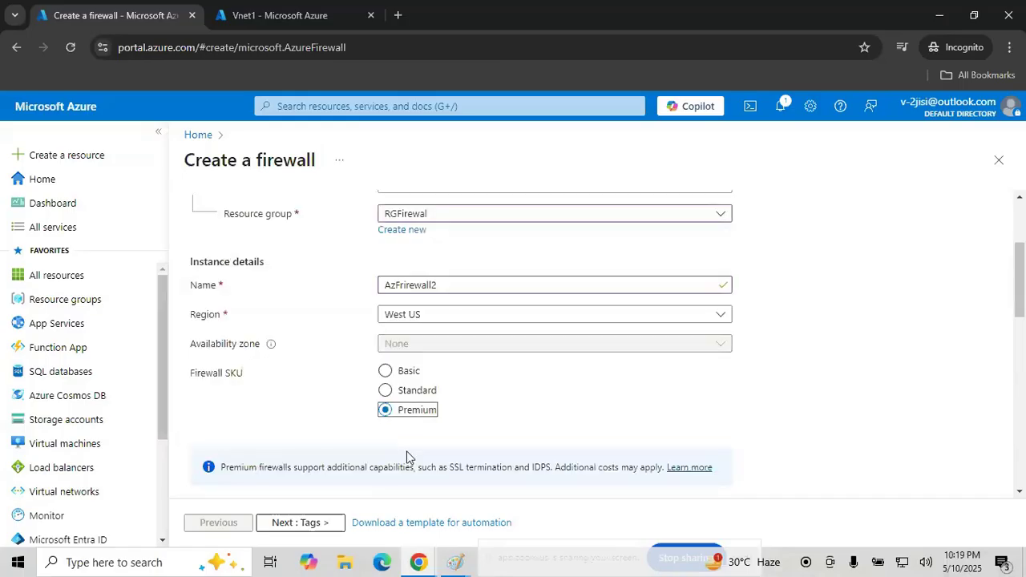
pyautogui.click(386, 391)
pyautogui.press('Tab')
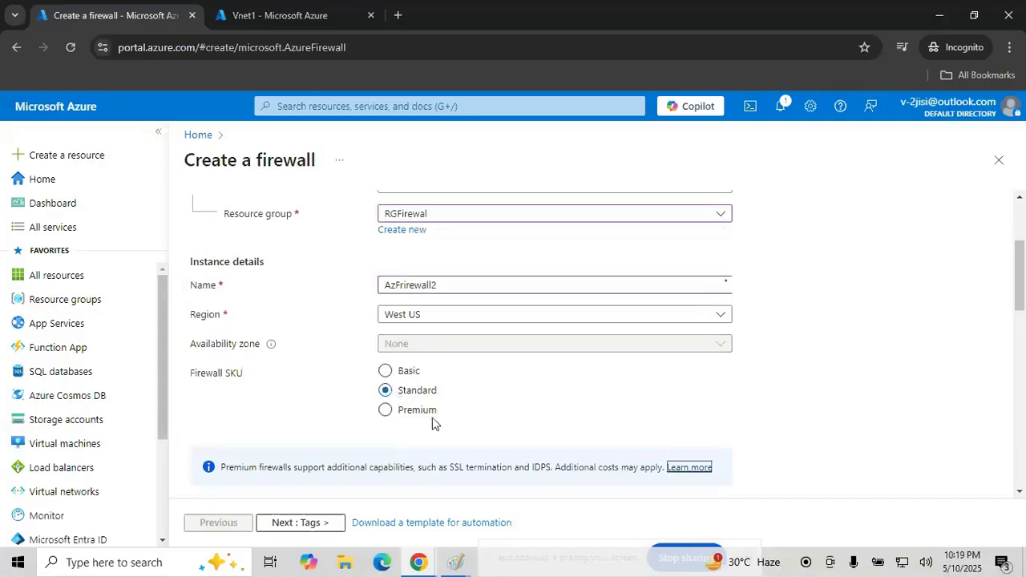
pyautogui.scroll(-2, 433, 423)
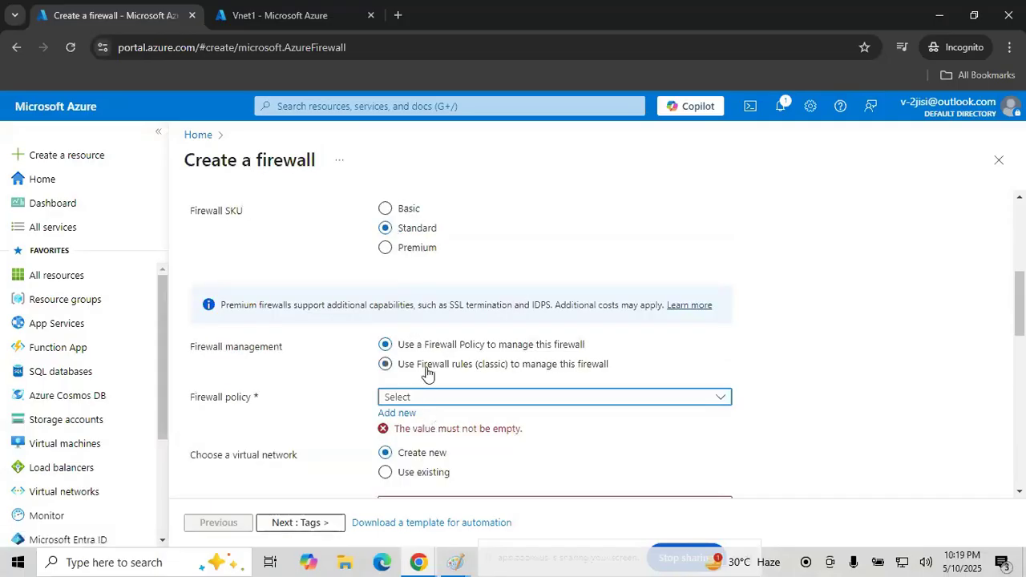
pyautogui.click(425, 371)
# Place the firewall in the existing virtual network Vnet1 (RGFirewal)
pyautogui.click(408, 445)
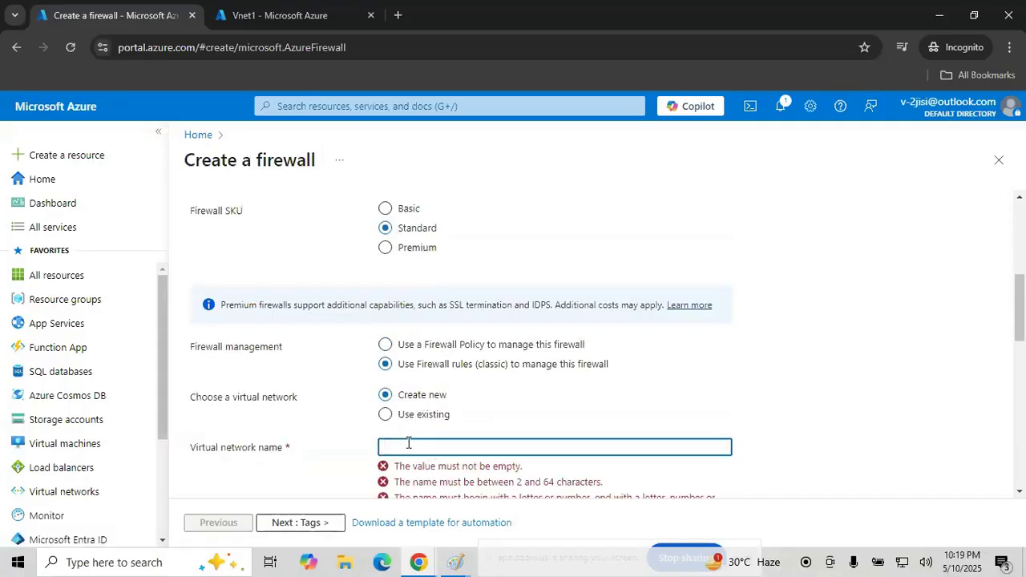
pyautogui.click(407, 414)
pyautogui.click(412, 447)
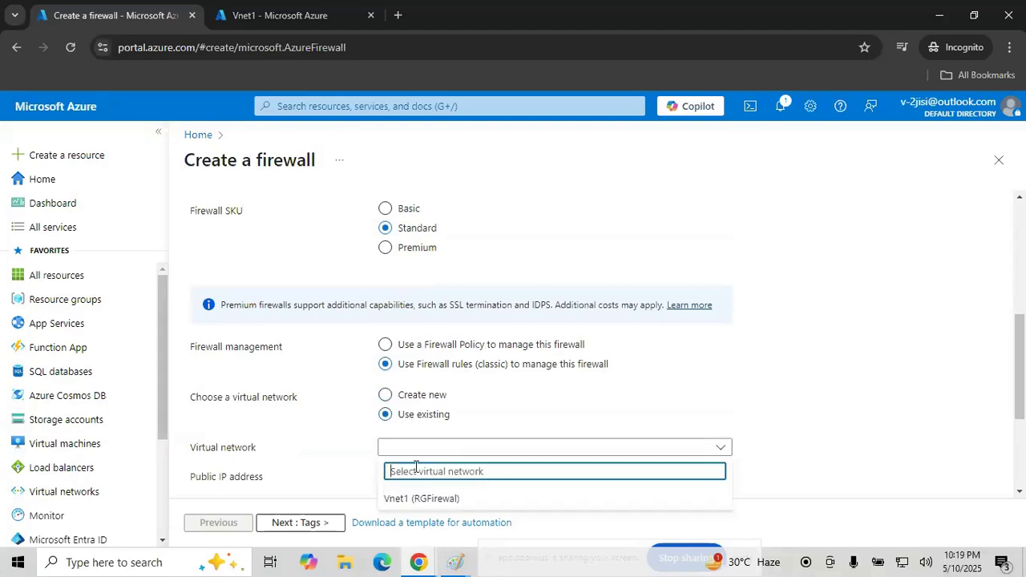
pyautogui.click(414, 499)
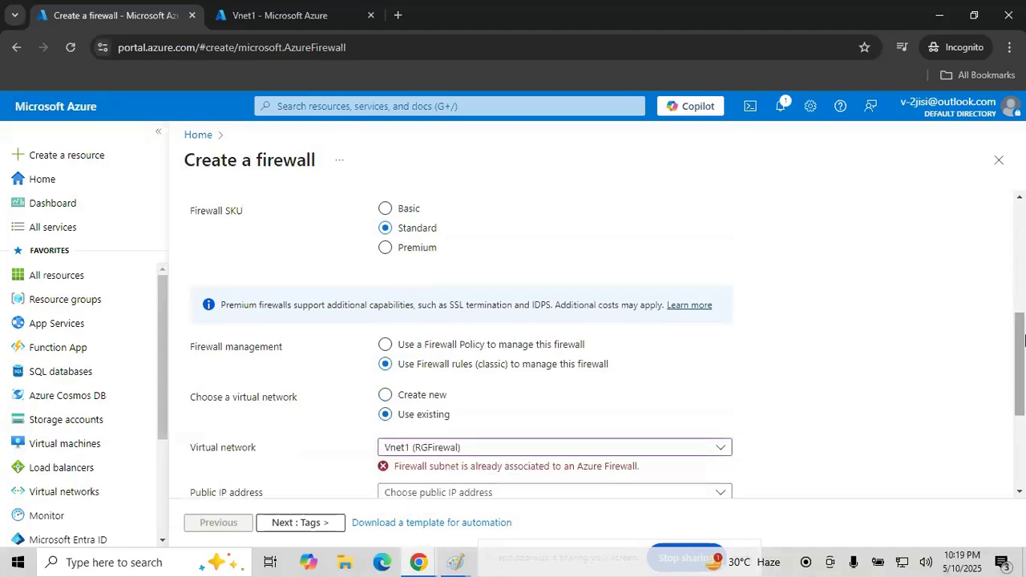
# Check which existing public IP addresses can be associated with the firewall
pyautogui.scroll(-2, 1012, 366)
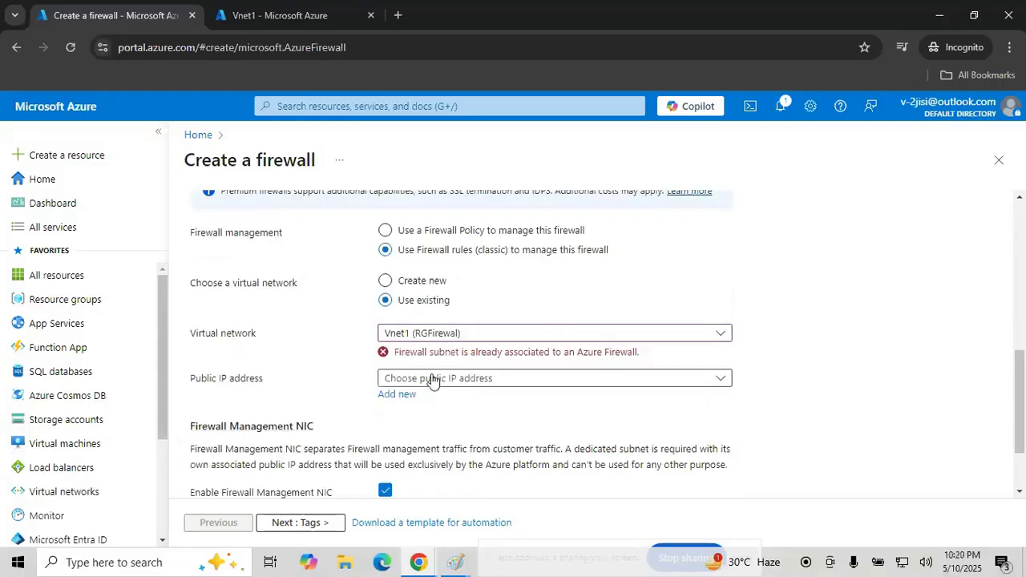
pyautogui.click(433, 379)
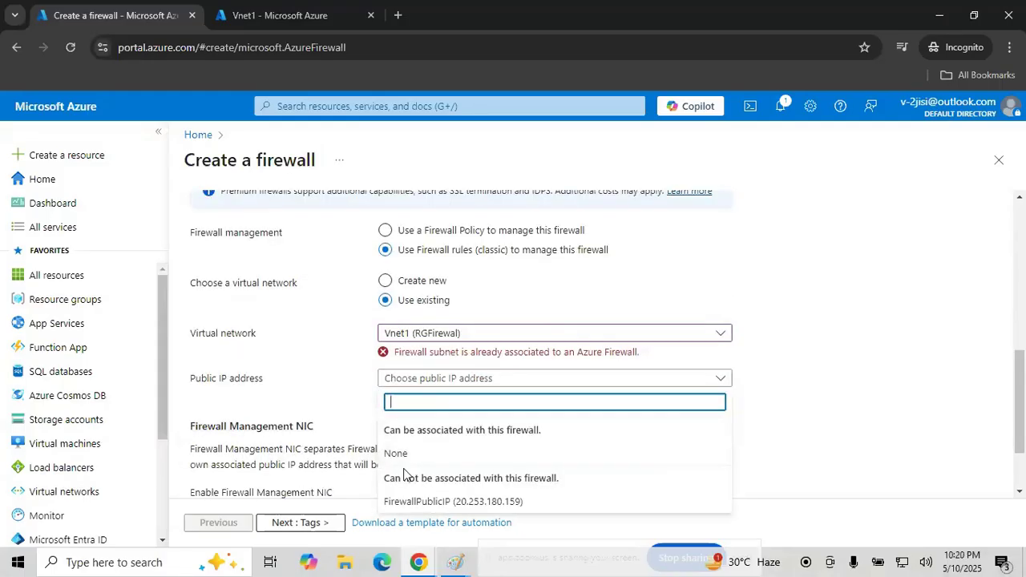
pyautogui.click(323, 374)
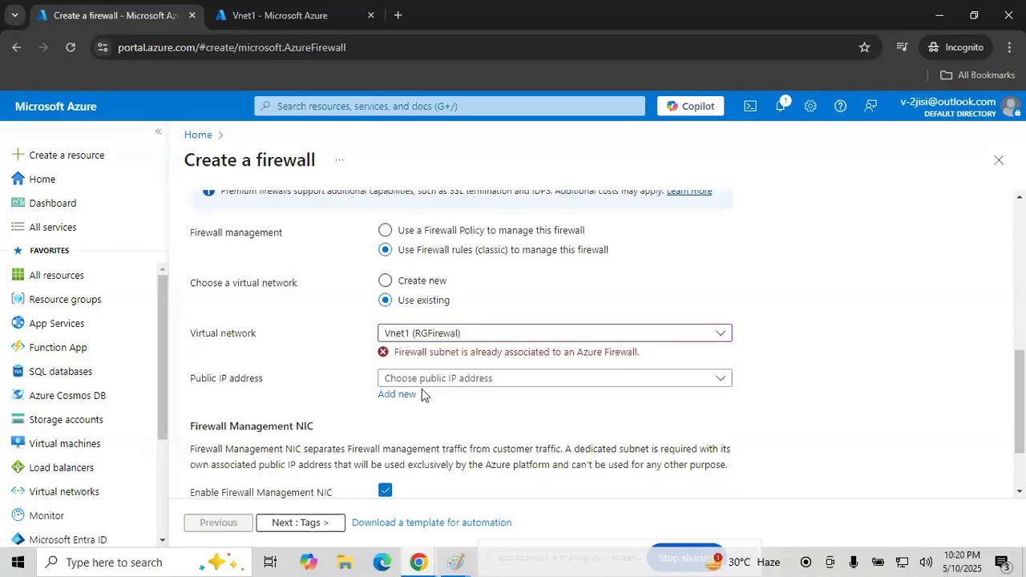
# Try managing the firewall with a Firewall Policy and look through the selectable Standard and Basic policies
pyautogui.click(386, 232)
pyautogui.click(407, 289)
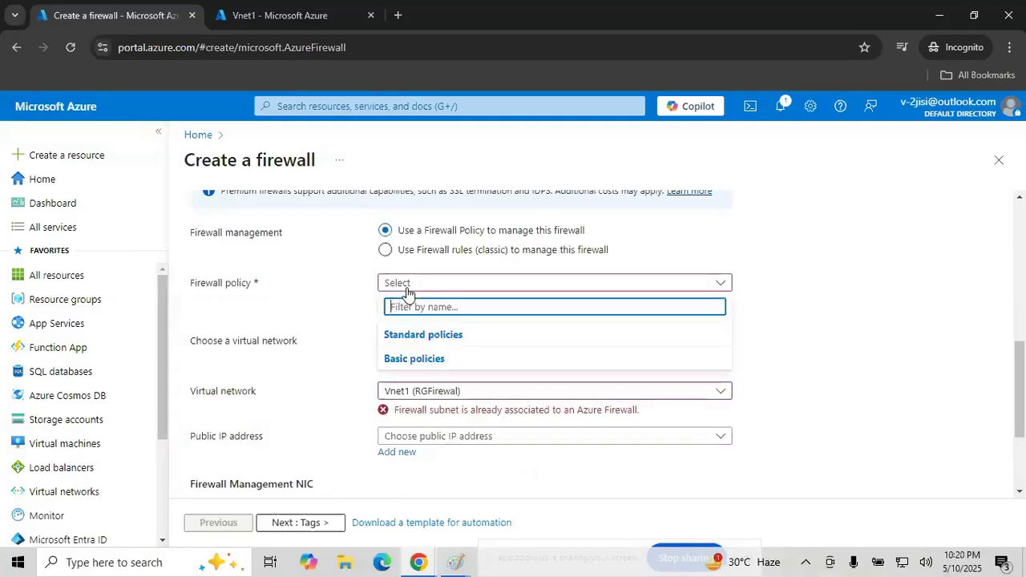
pyautogui.click(399, 337)
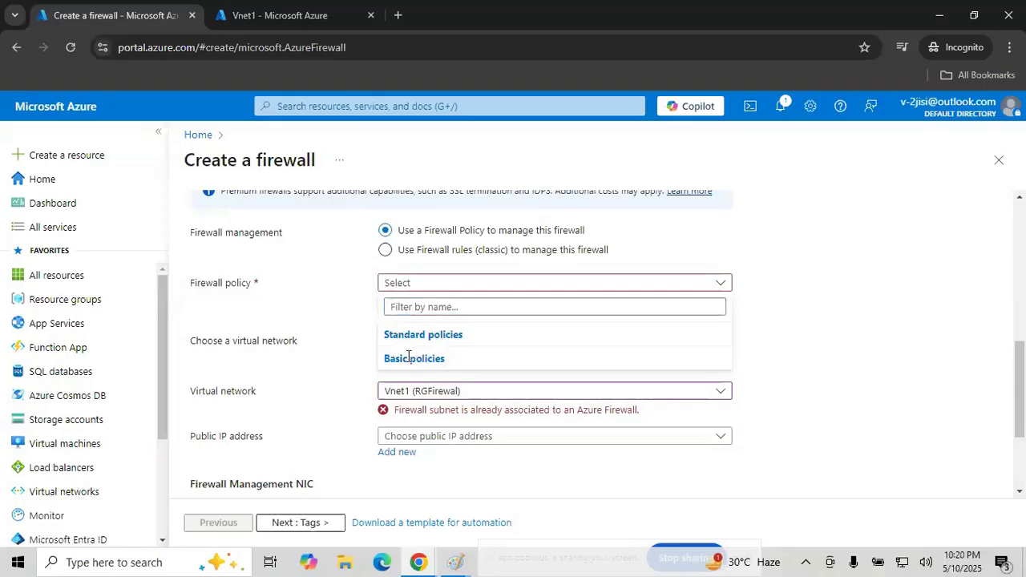
pyautogui.doubleClick(422, 335)
pyautogui.click(553, 302)
pyautogui.click(327, 297)
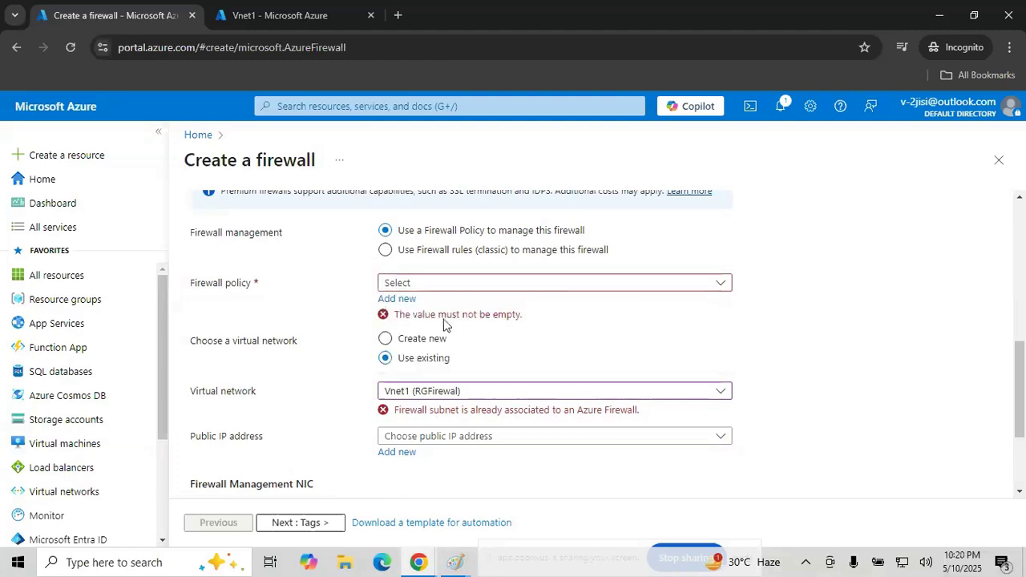
pyautogui.moveTo(1022, 370)
pyautogui.mouseDown()
pyautogui.moveTo(1022, 227)
pyautogui.moveTo(1023, 381)
pyautogui.moveTo(1024, 368)
pyautogui.mouseUp()
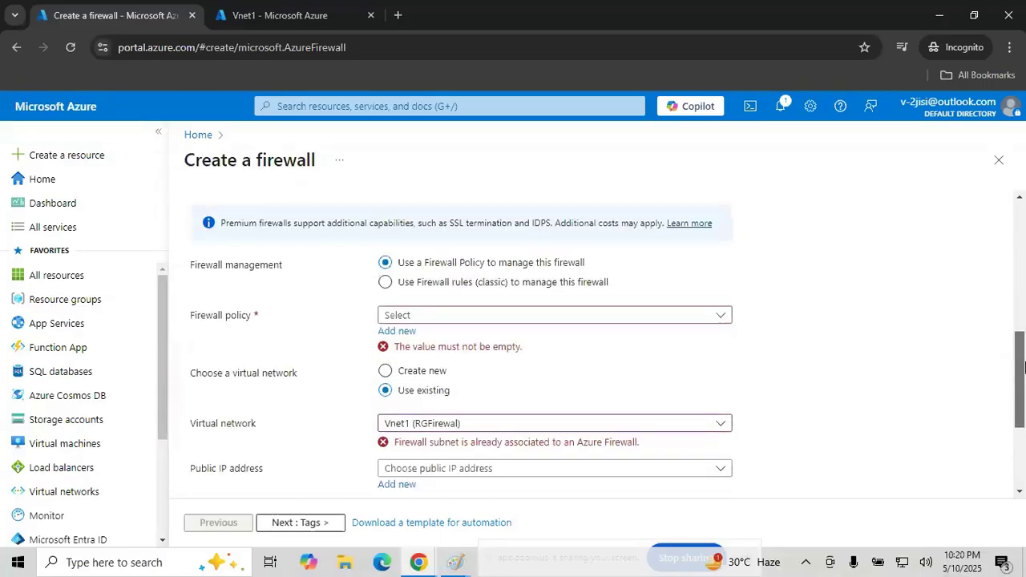
# Try the new virtual network option and revert to classic firewall rules with the existing network Vnet1
pyautogui.click(386, 372)
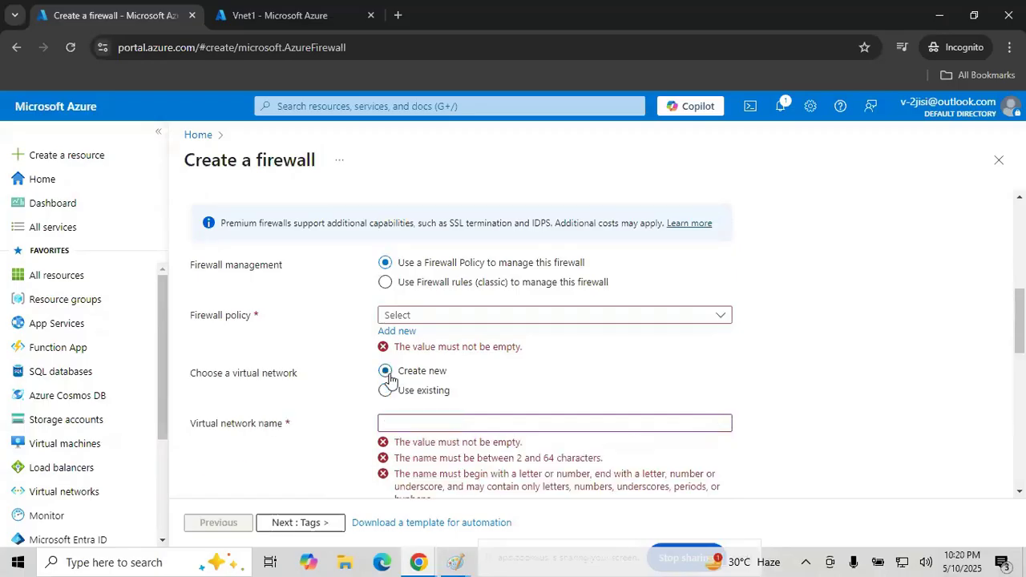
pyautogui.click(395, 316)
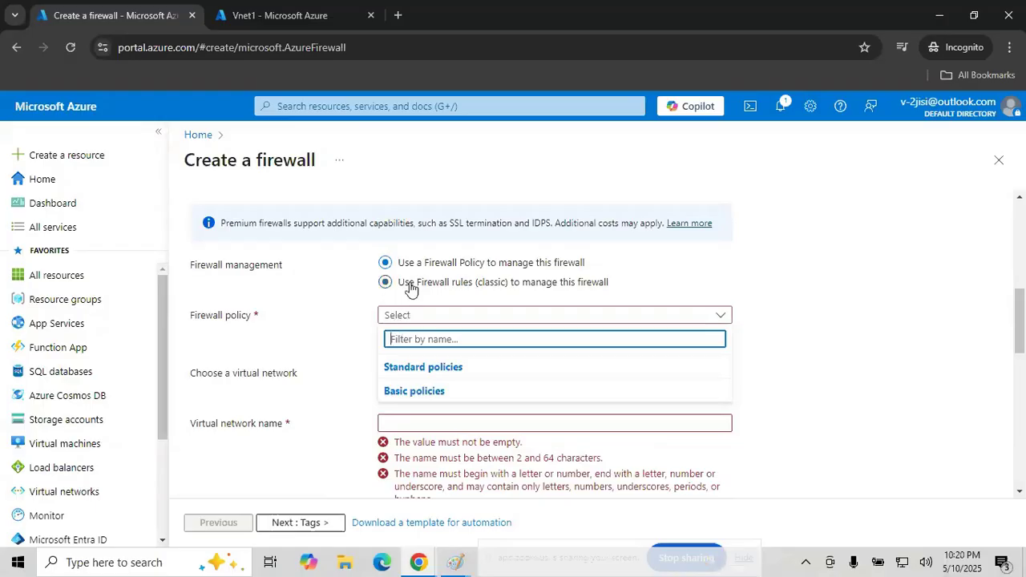
pyautogui.click(411, 284)
pyautogui.click(396, 338)
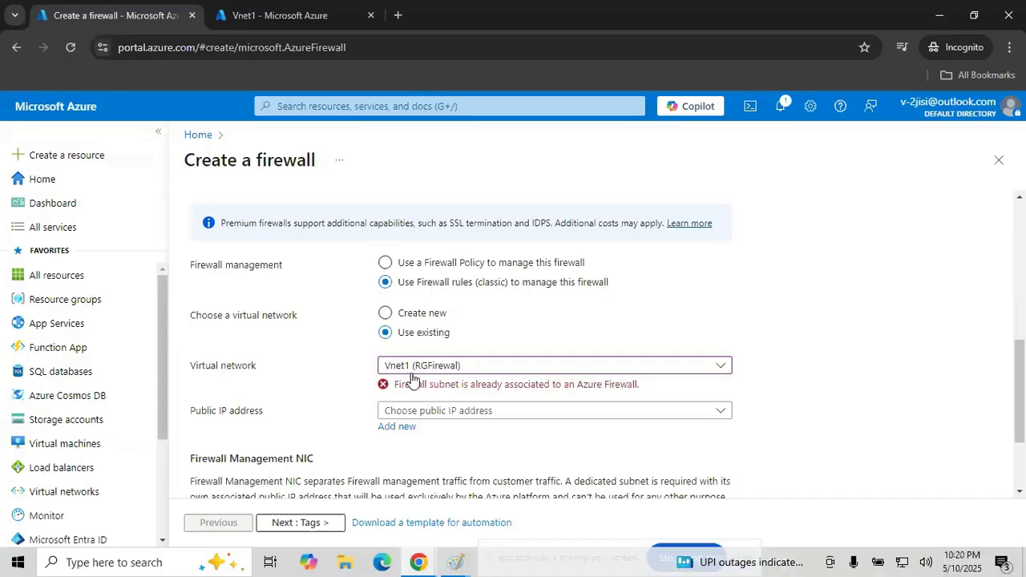
# View the Azure Firewall diagram in Paint, return to the firewall form and highlight the message below the virtual network
pyautogui.moveTo(456, 557)
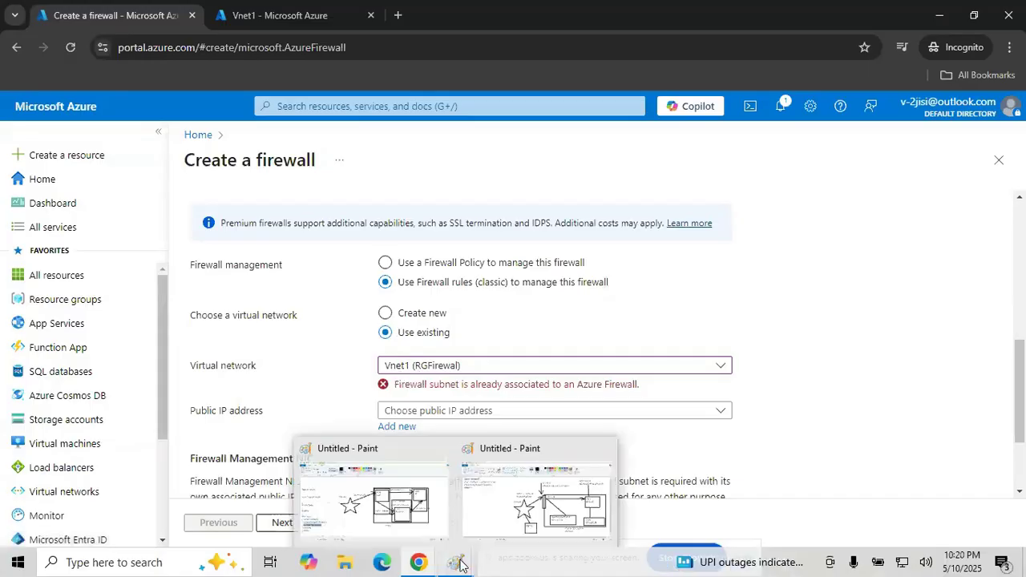
pyautogui.click(535, 513)
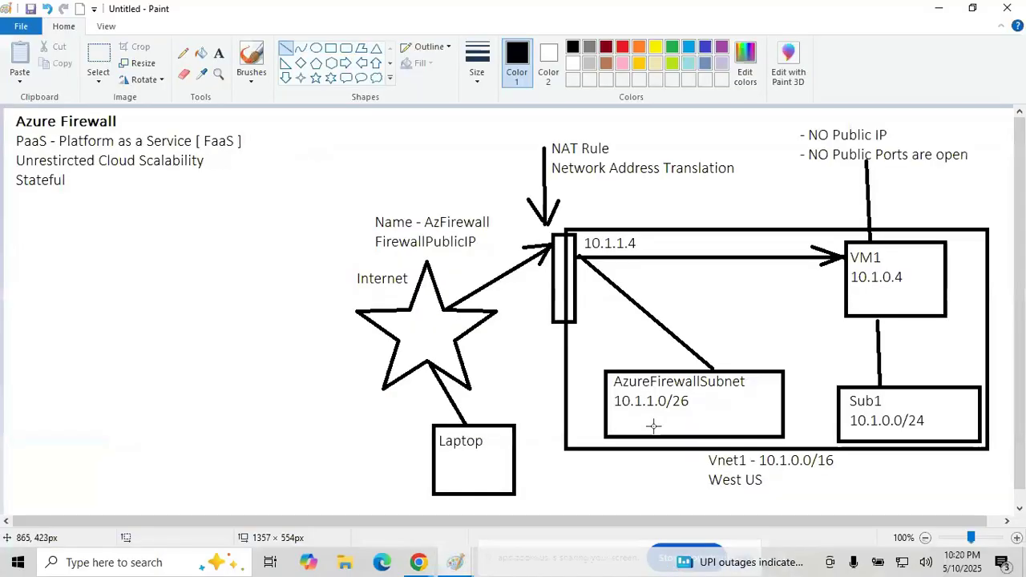
pyautogui.hotkey('alt', 'Tab')
pyautogui.moveTo(464, 386); pyautogui.dragTo(607, 386)
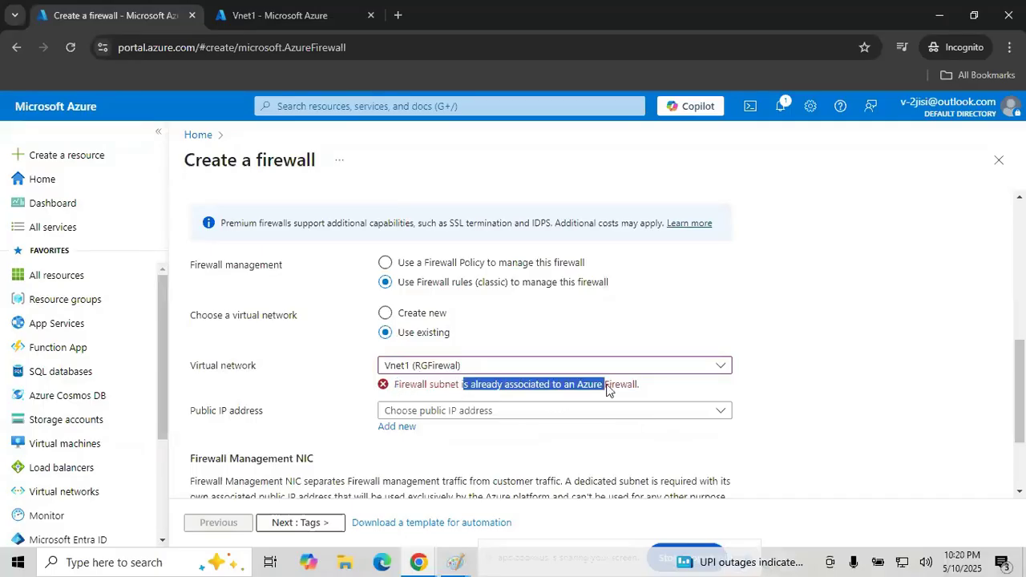
# Open and cancel adding a public IP, and try the Premium firewall SKU before returning to Standard
pyautogui.click(398, 427)
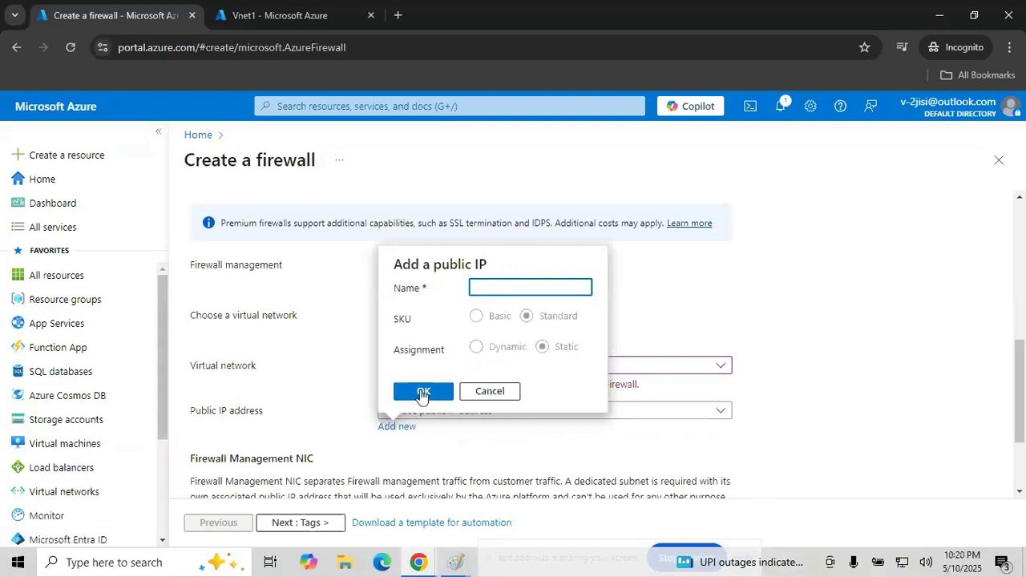
pyautogui.click(484, 391)
pyautogui.moveTo(1021, 367); pyautogui.dragTo(1022, 286)
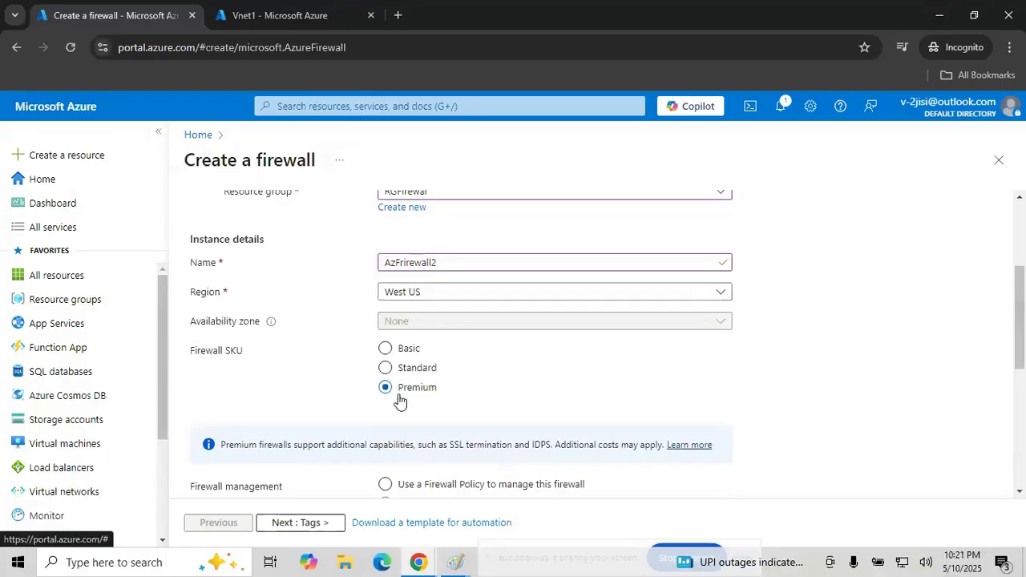
pyautogui.moveTo(1022, 309); pyautogui.dragTo(1023, 377)
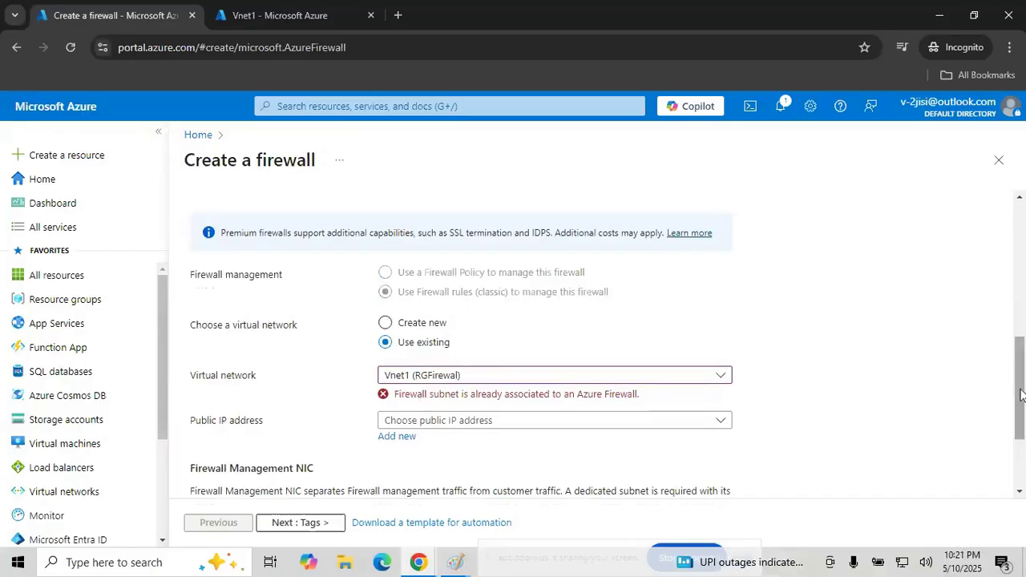
pyautogui.scroll(1, 1021, 386)
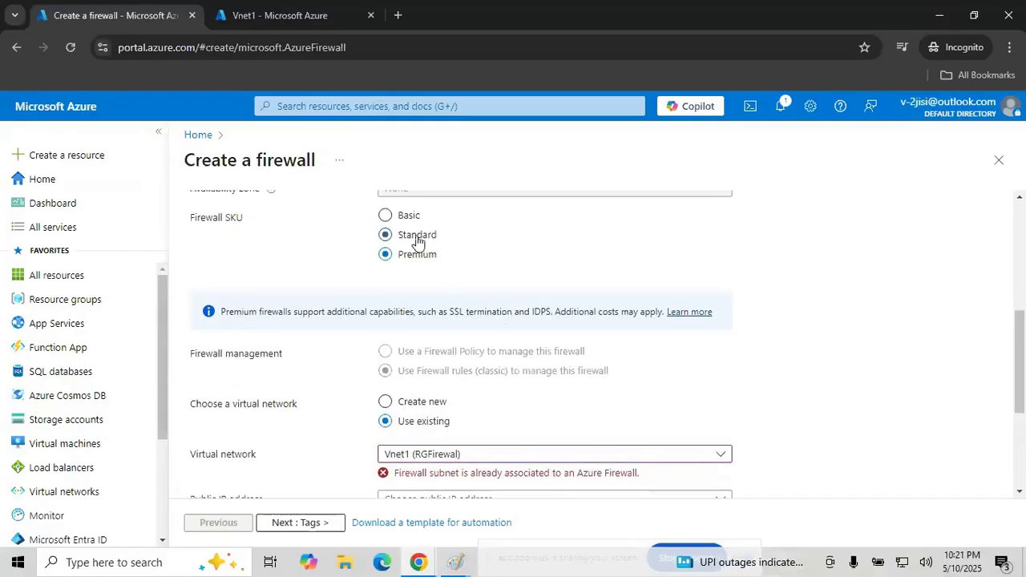
pyautogui.click(417, 240)
pyautogui.scroll(-2, 1021, 340)
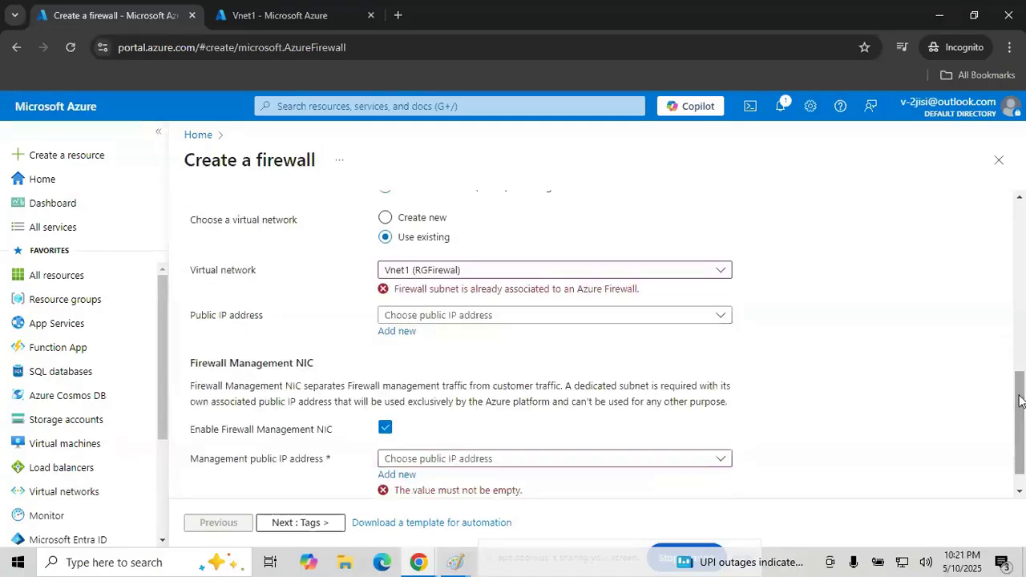
# Add a new firewall public IP named FirewallPublicIP2 and a new management public IP named ManagementPubliIp2
pyautogui.click(400, 332)
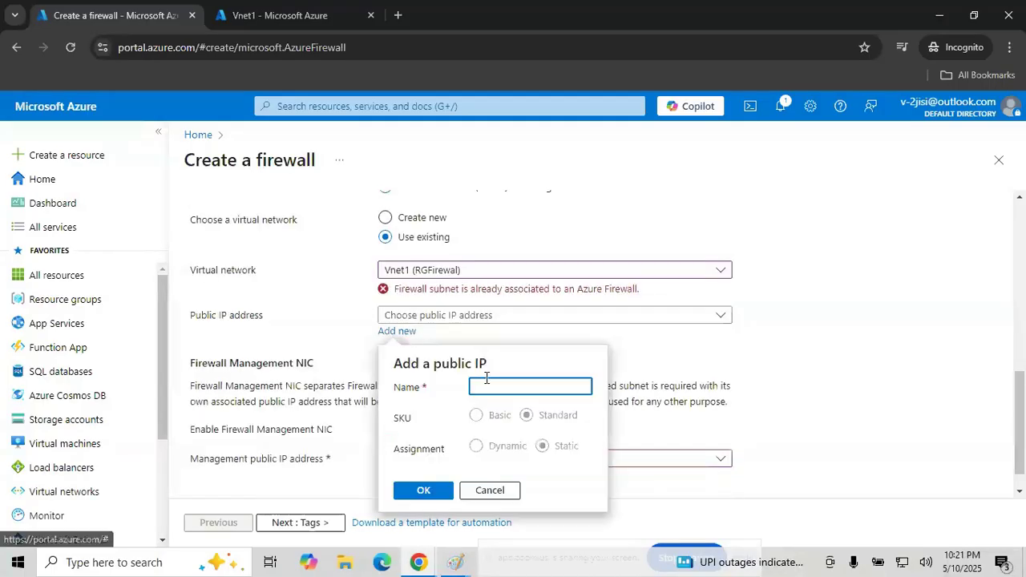
pyautogui.write('FirewallPublicIP2')
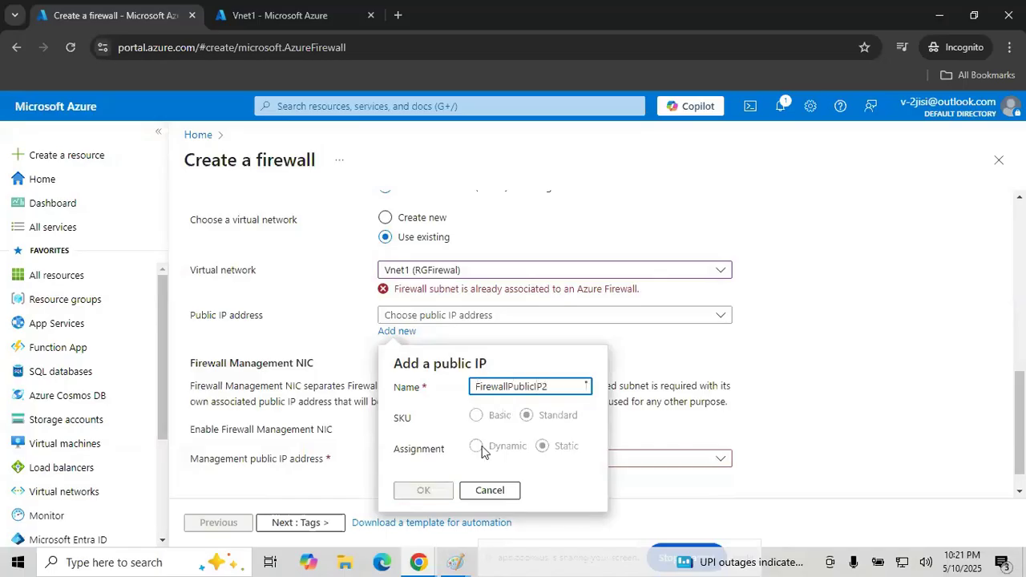
pyautogui.click(423, 490)
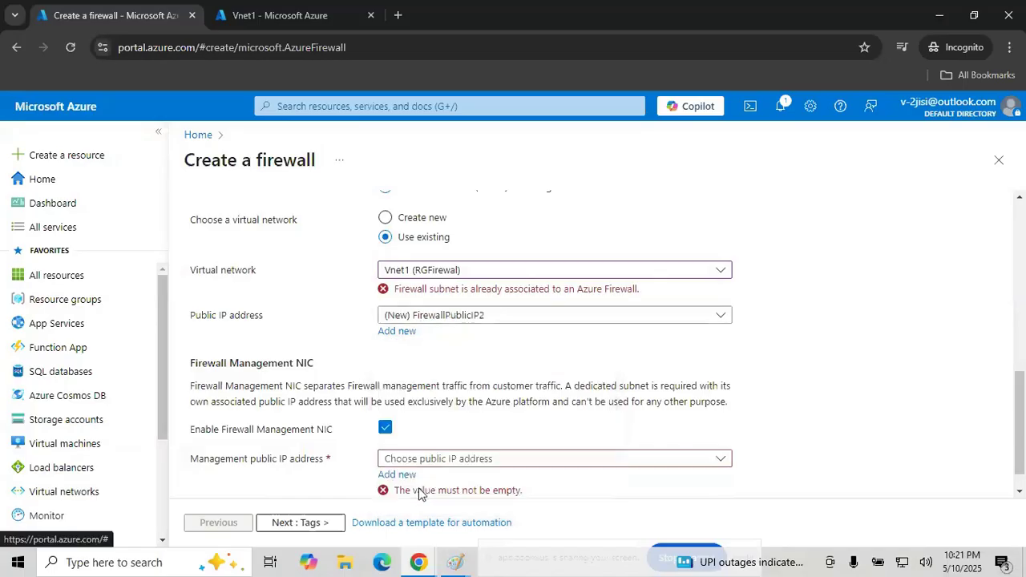
pyautogui.moveTo(415, 488); pyautogui.dragTo(397, 479)
pyautogui.click(396, 474)
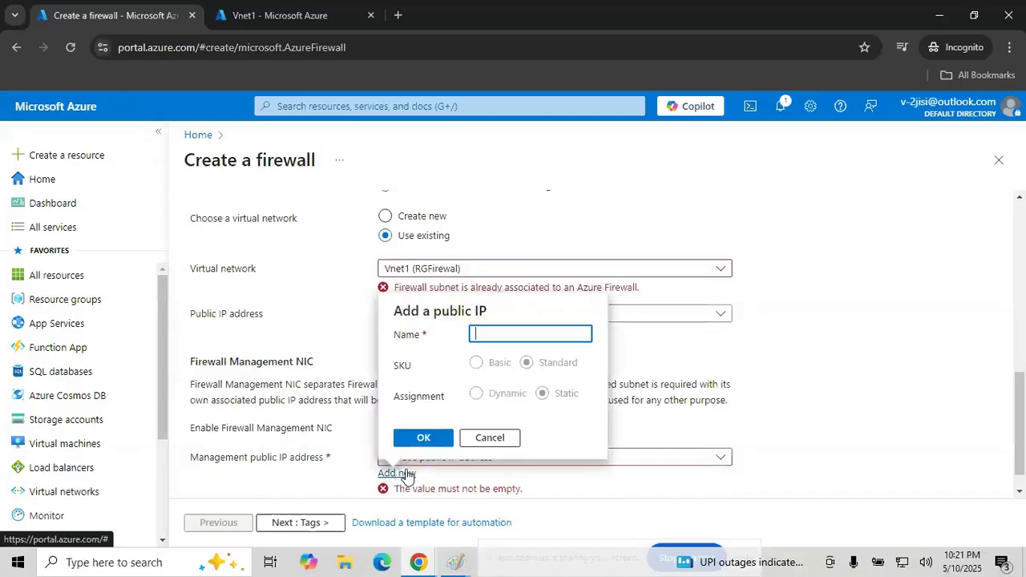
pyautogui.write('ManagementP')
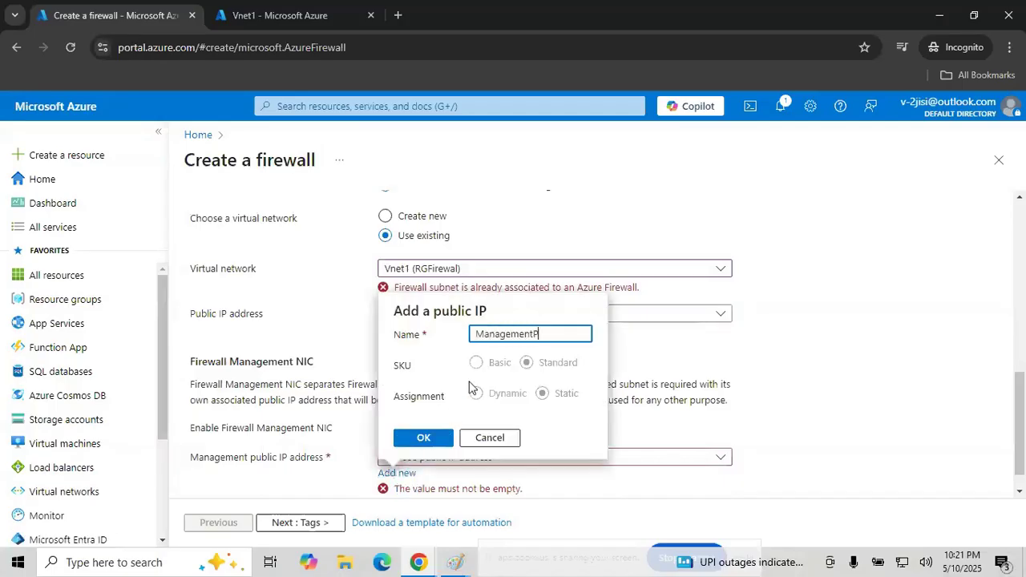
pyautogui.write('ubliIp2')
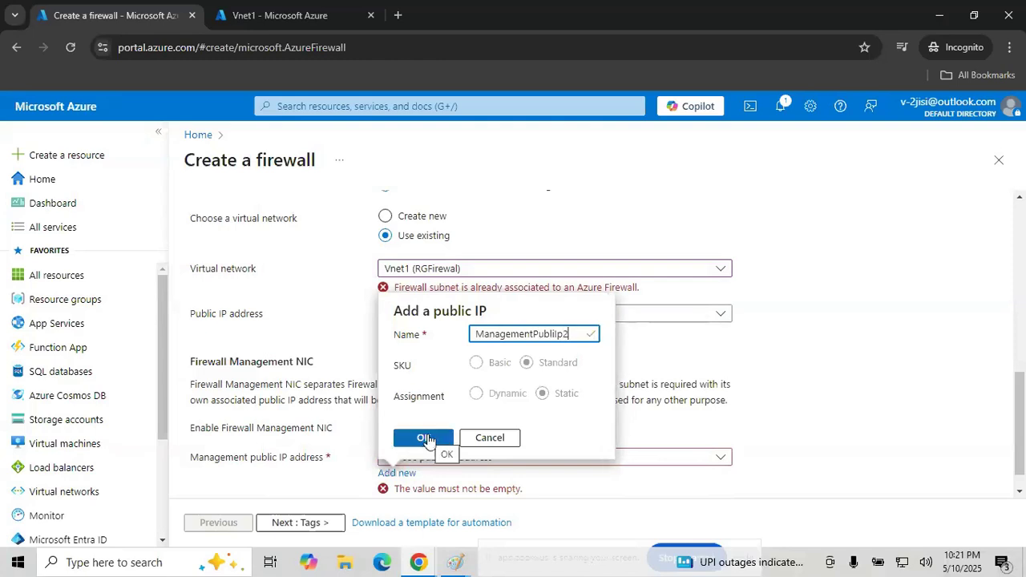
pyautogui.click(416, 439)
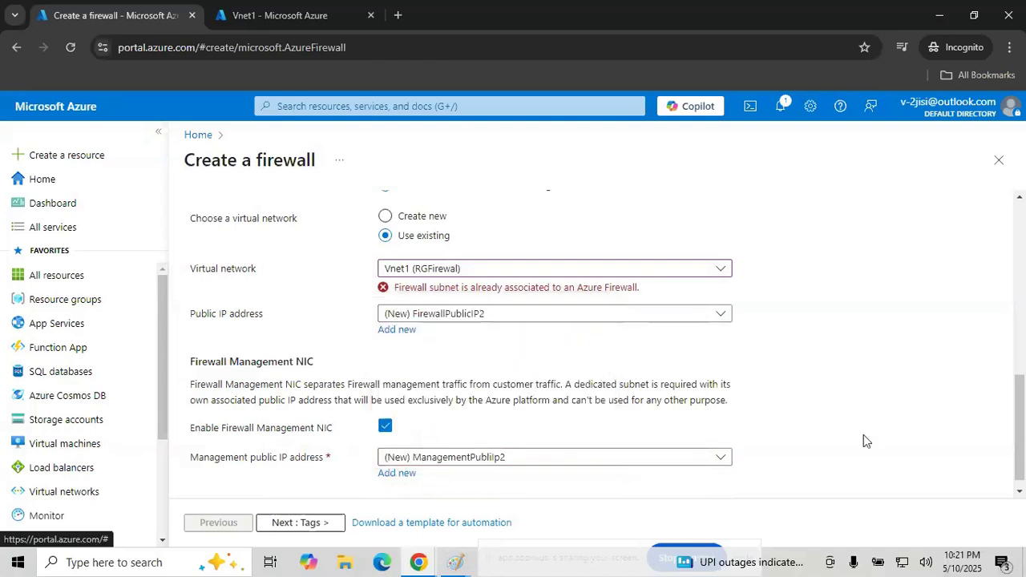
# Try to validate the AzFrirewall2 configuration, return to its basics, and discard the form to go back to the portal home
pyautogui.scroll(-1, 1019, 425)
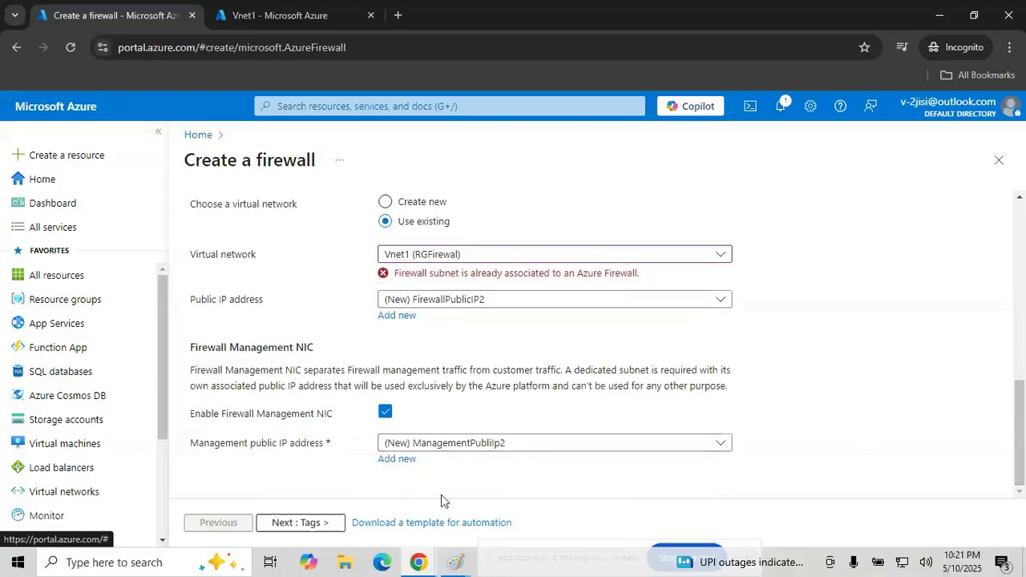
pyautogui.click(291, 522)
pyautogui.click(320, 525)
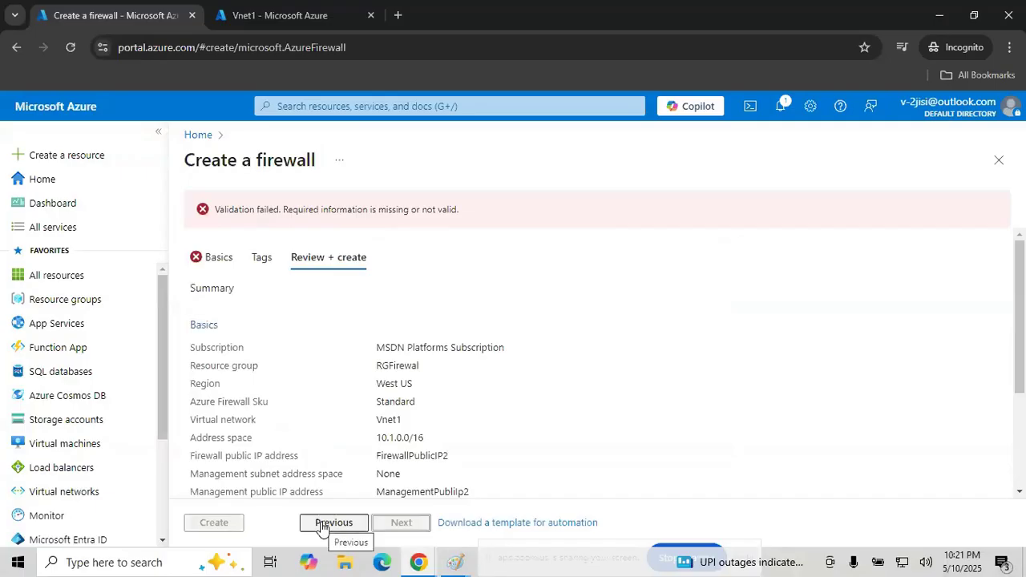
pyautogui.click(217, 256)
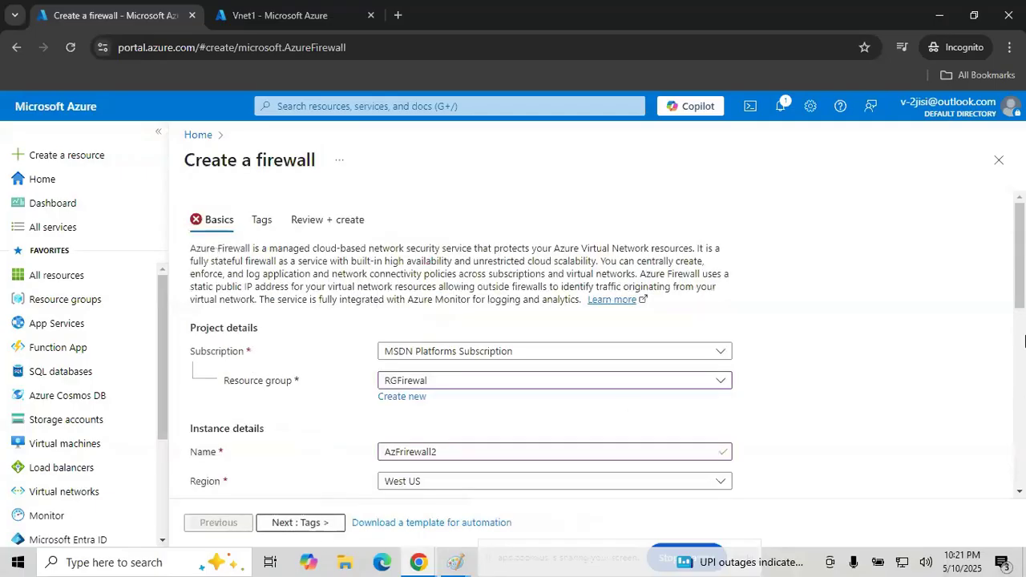
pyautogui.scroll(-6, 1025, 342)
pyautogui.moveTo(1022, 414); pyautogui.dragTo(1023, 278)
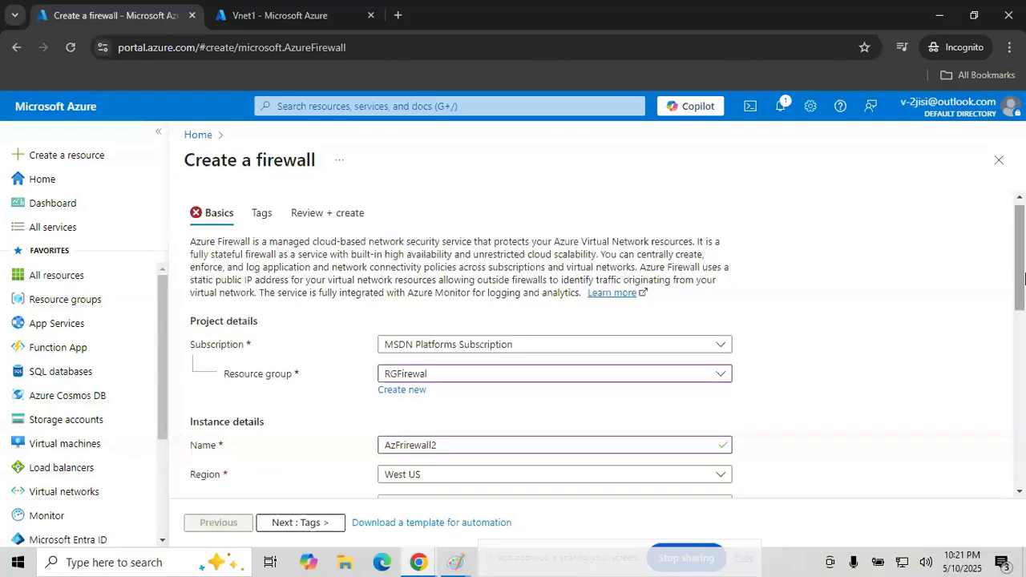
pyautogui.click(195, 137)
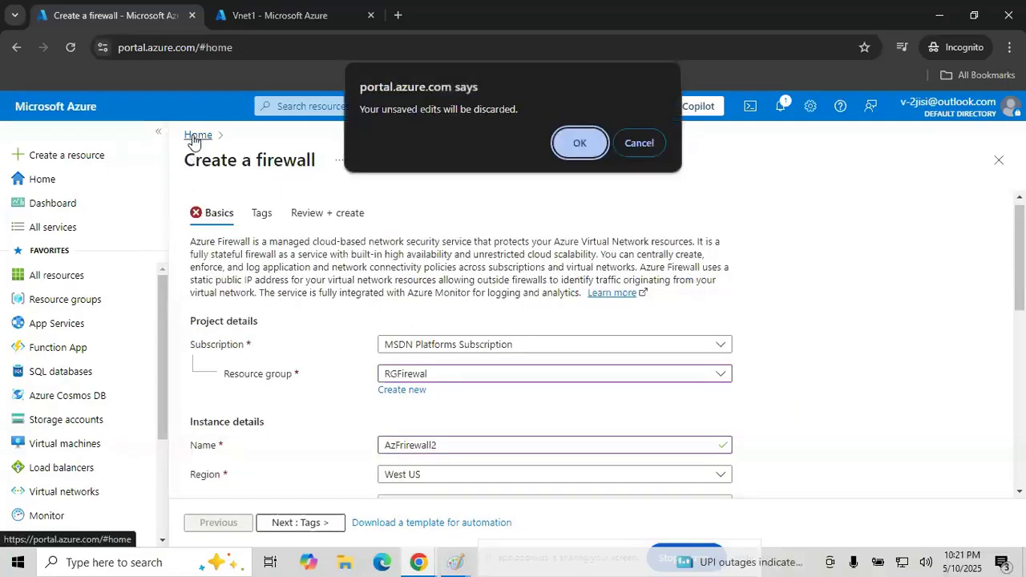
pyautogui.click(584, 142)
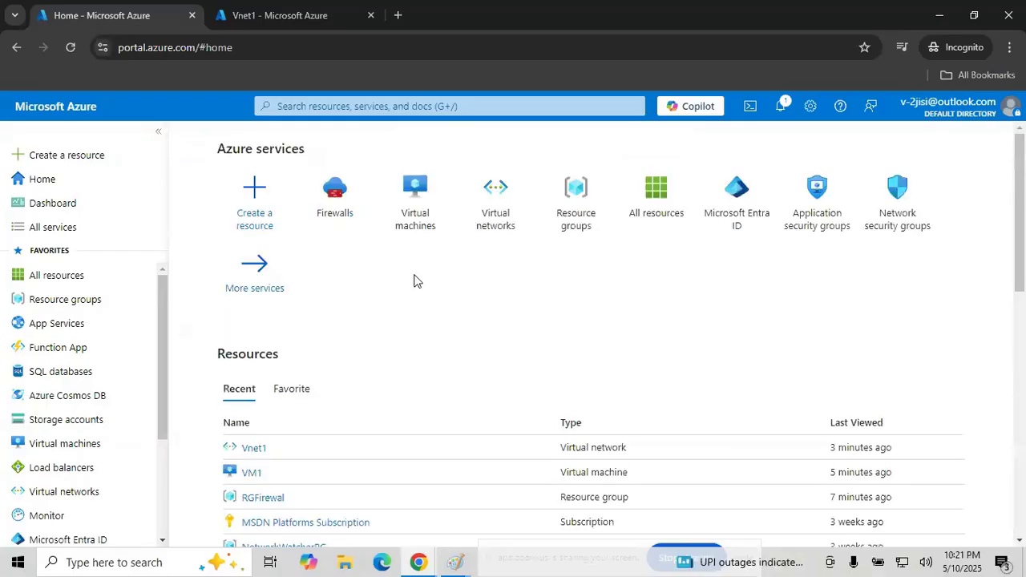
# Start a new virtual network named Vnet2 in resource group RGFirewal and continue to its security settings
pyautogui.click(492, 233)
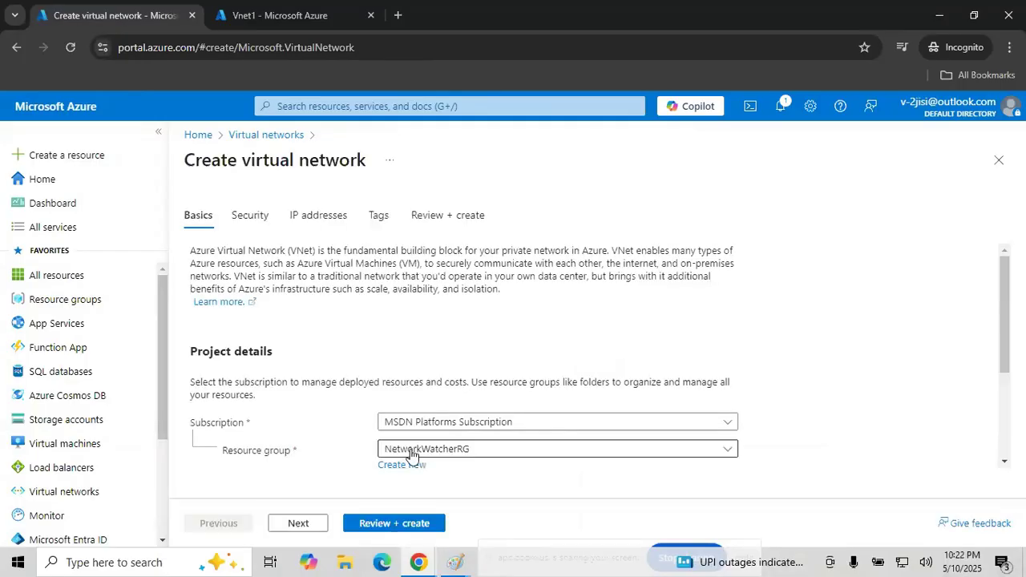
pyautogui.click(416, 456)
pyautogui.click(417, 426)
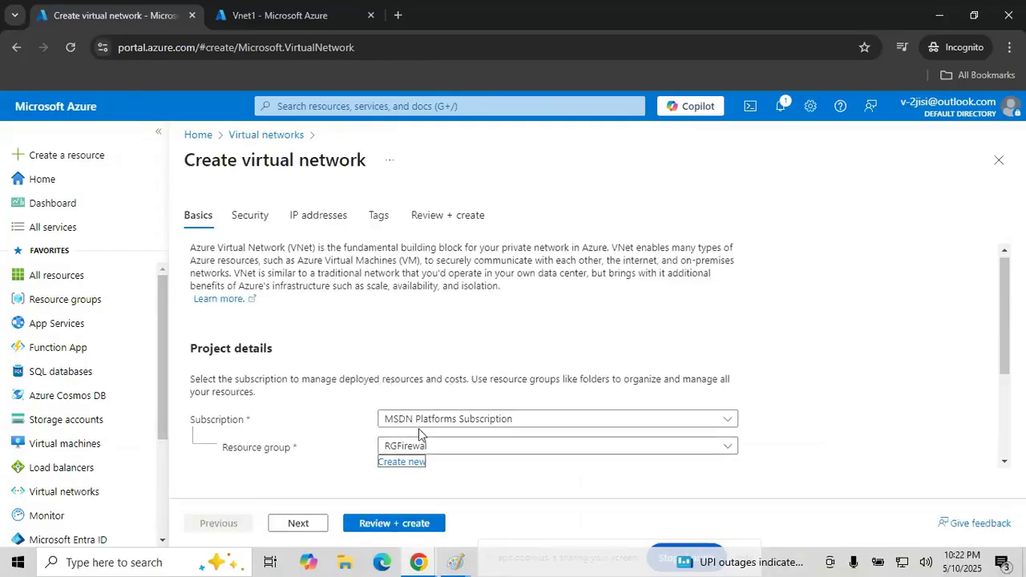
pyautogui.press('Tab')
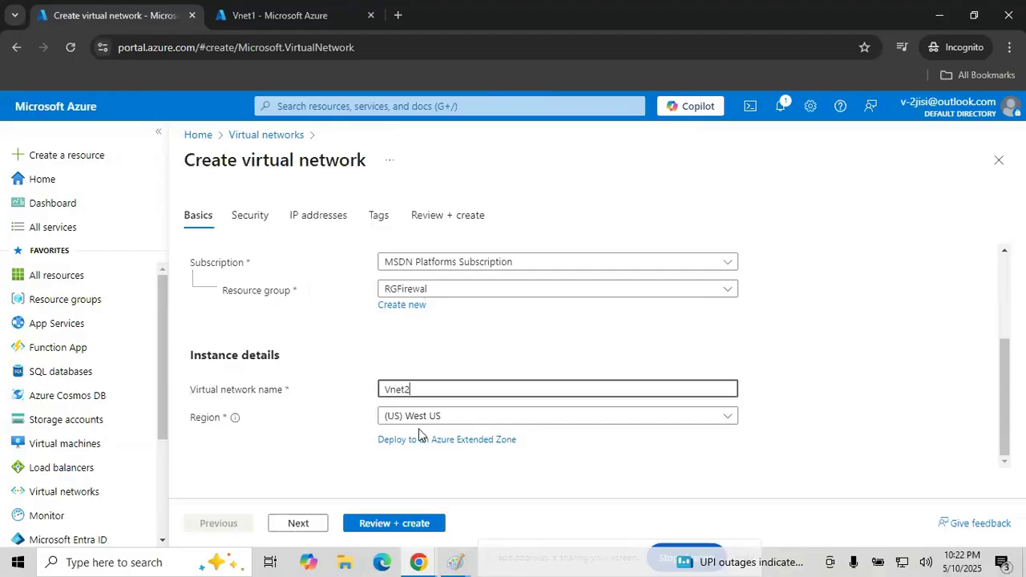
pyautogui.click(297, 526)
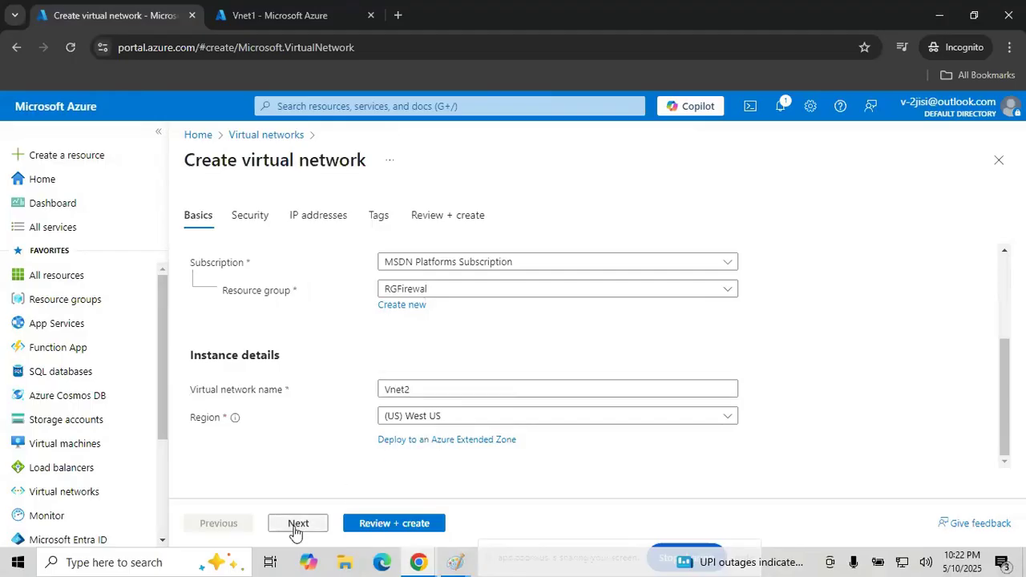
# Try the Azure Firewall option of the new virtual network on and off, and leave the form for the virtual networks list
pyautogui.moveTo(1007, 319); pyautogui.dragTo(991, 401)
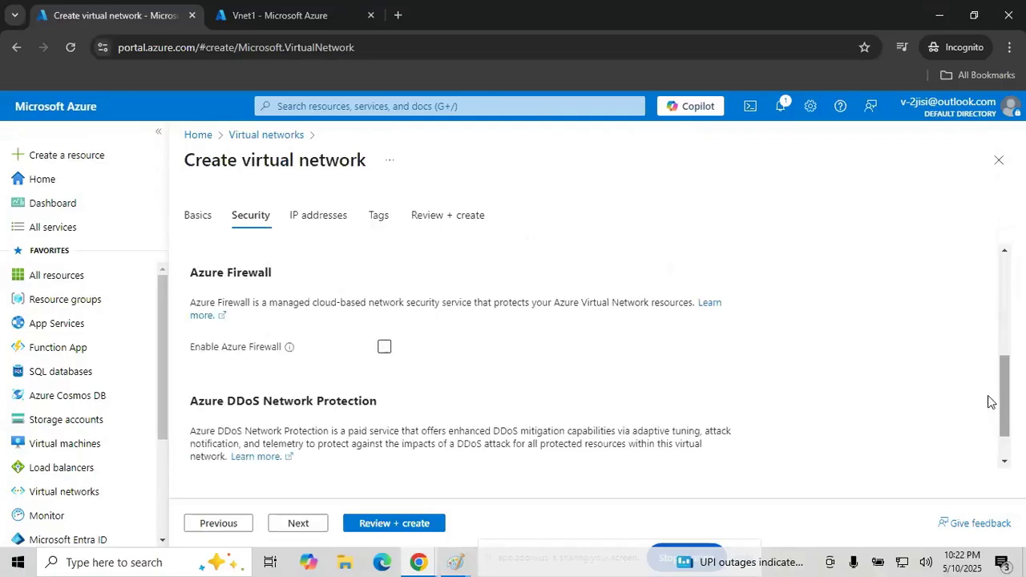
pyautogui.click(384, 347)
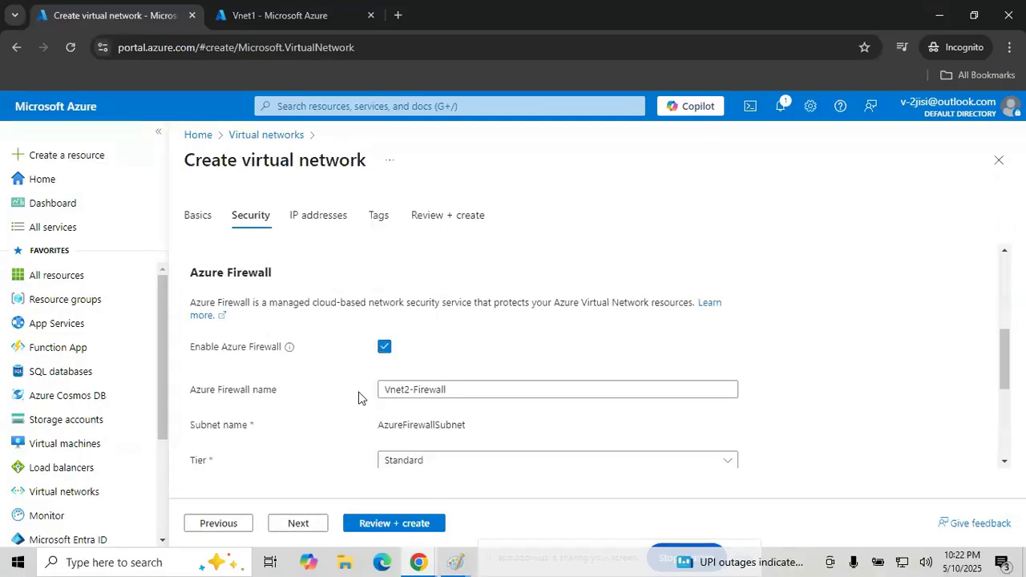
pyautogui.moveTo(246, 164); pyautogui.dragTo(359, 154)
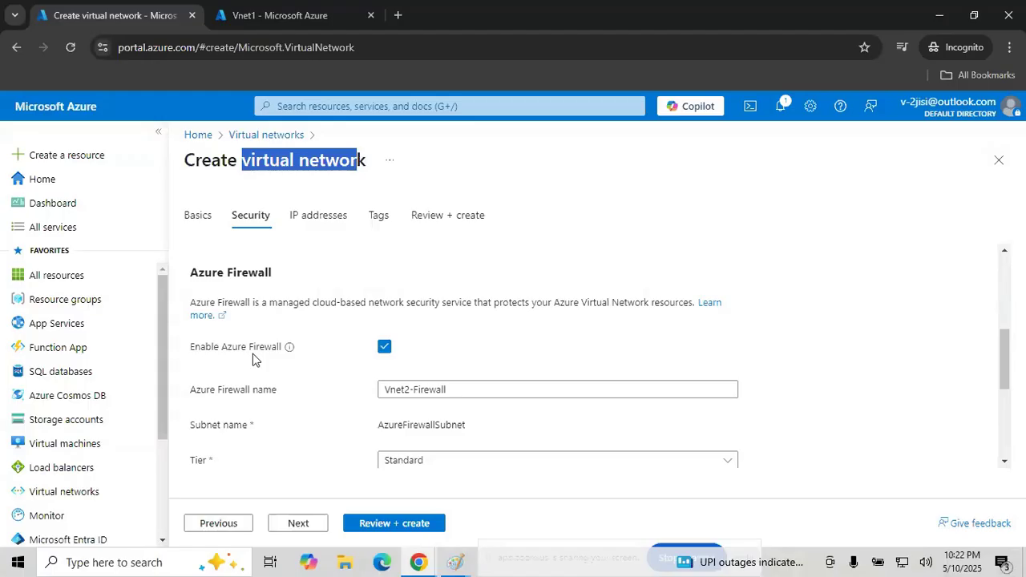
pyautogui.click(383, 349)
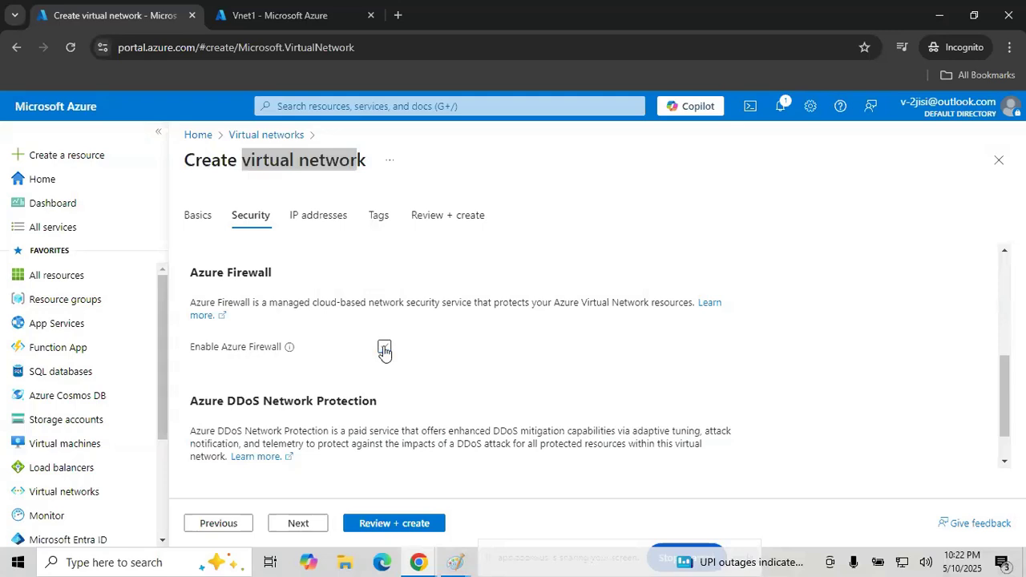
pyautogui.click(382, 349)
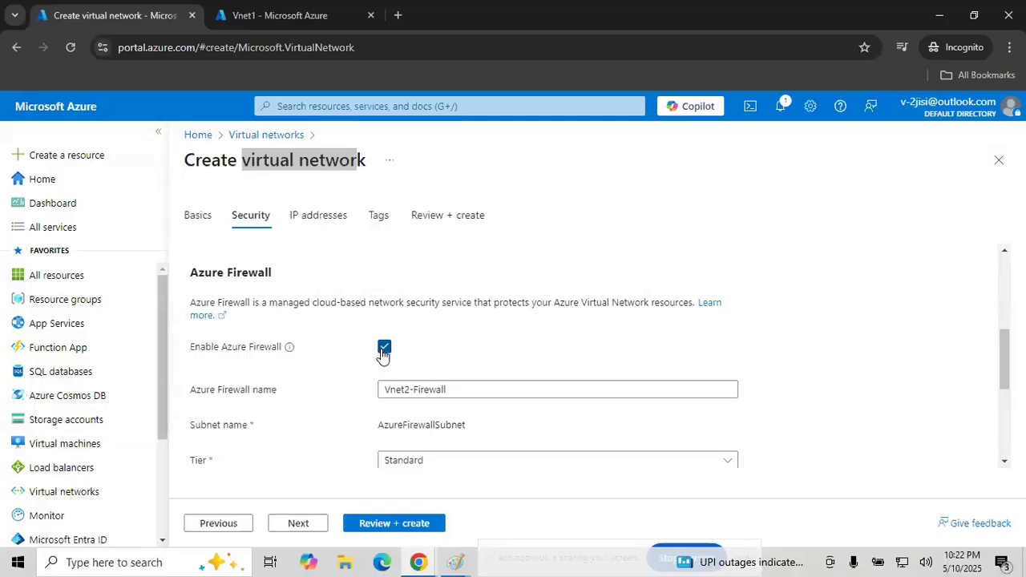
pyautogui.click(262, 135)
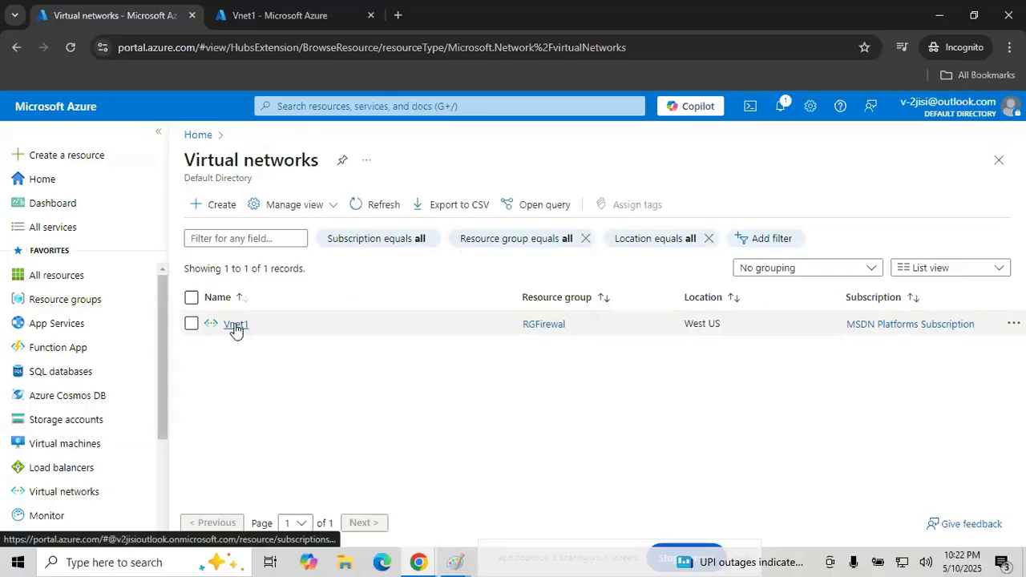
# Open AzFirewall from the list of Azure firewalls and highlight its private IP address in the overview
pyautogui.click(199, 134)
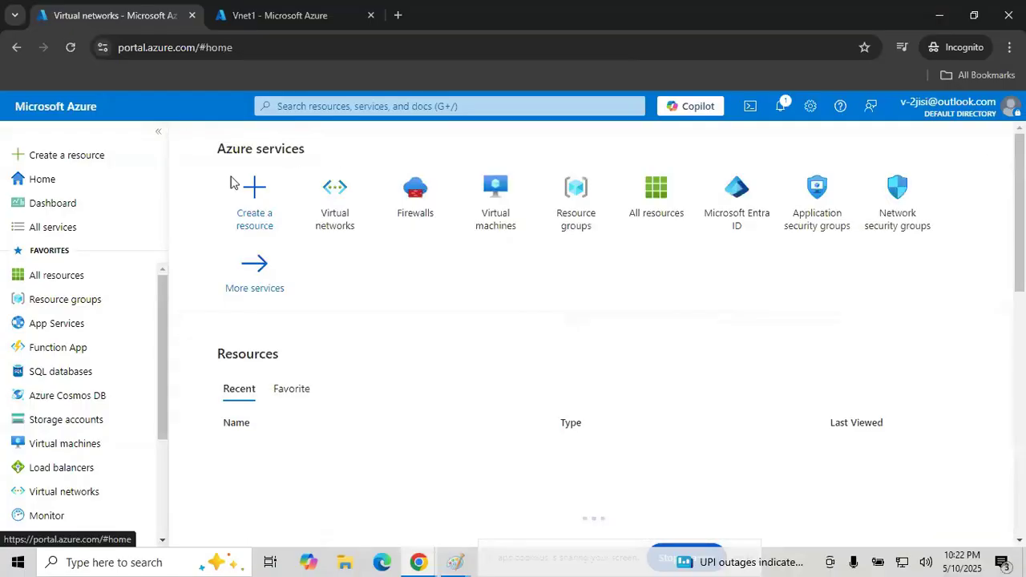
pyautogui.click(415, 217)
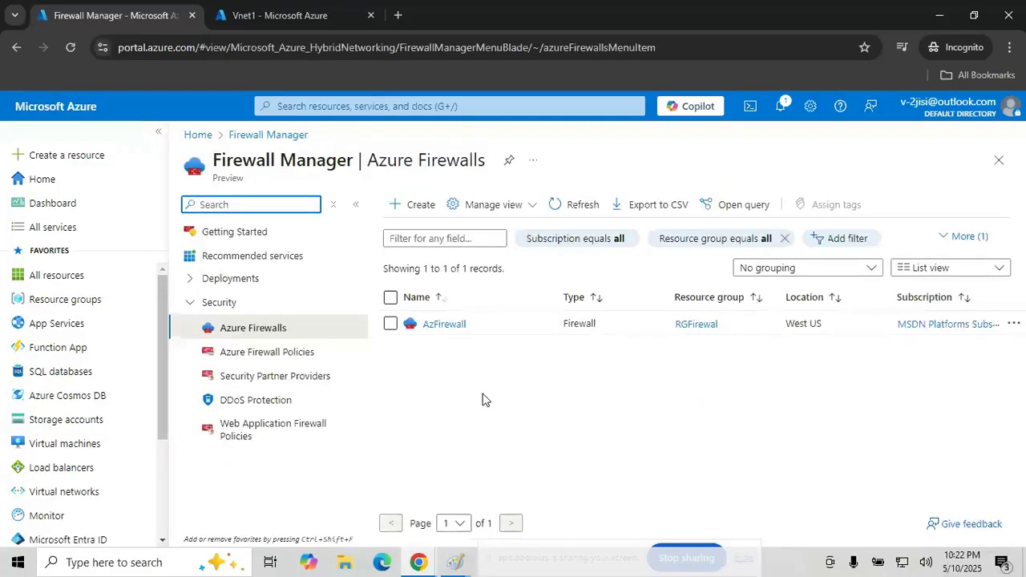
pyautogui.click(450, 326)
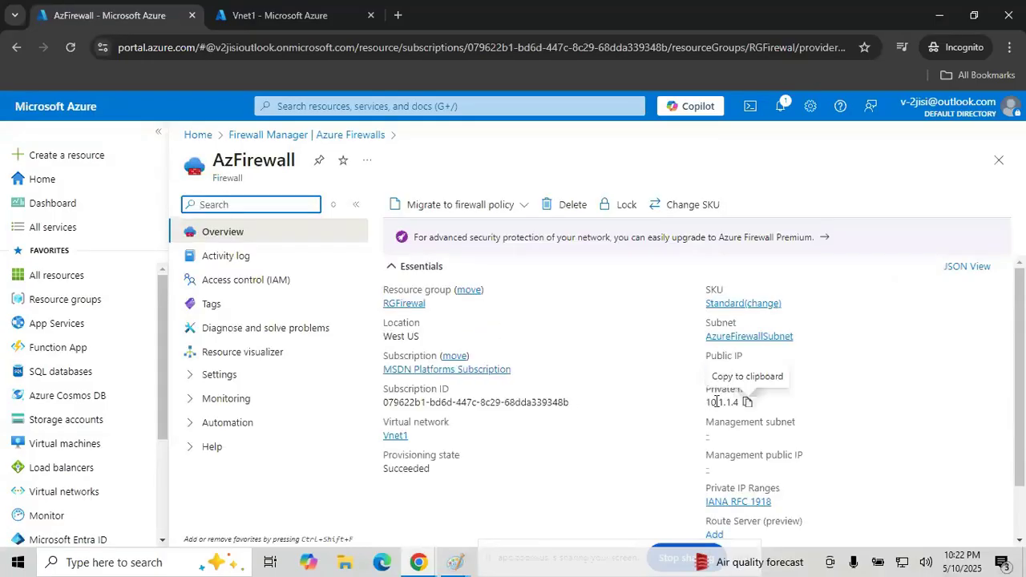
pyautogui.moveTo(708, 402); pyautogui.dragTo(745, 406)
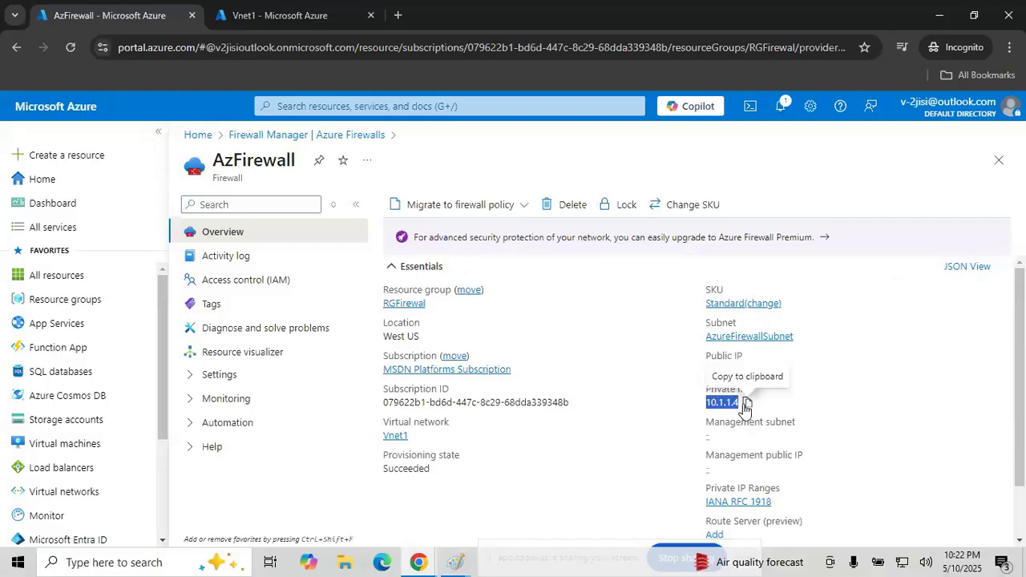
pyautogui.click(744, 404)
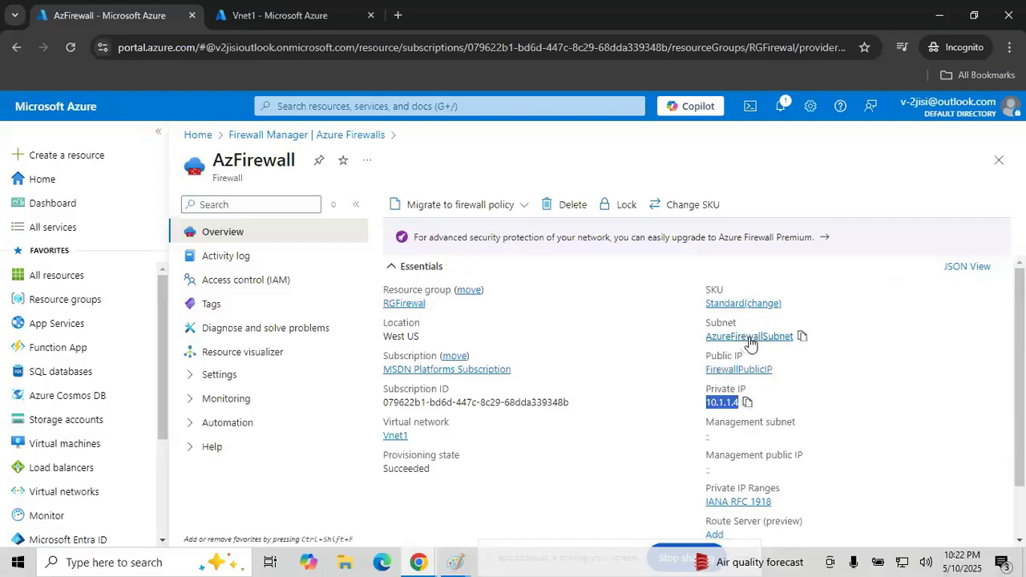
# Open AzFirewall's public IP resource FirewallPublicIP and launch Notepad
pyautogui.click(714, 361)
pyautogui.click(737, 371)
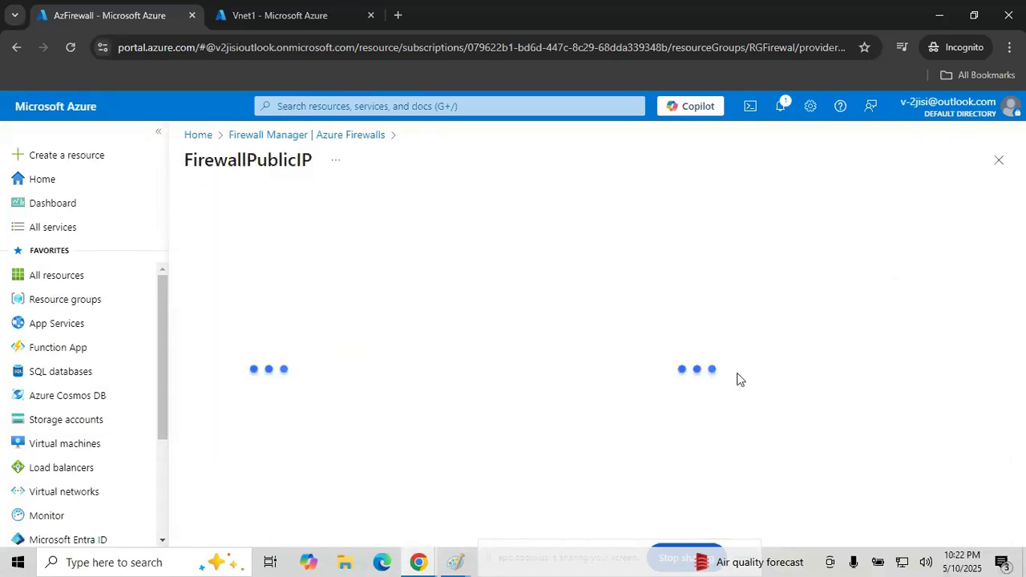
pyautogui.press('super+r')
pyautogui.write('not')
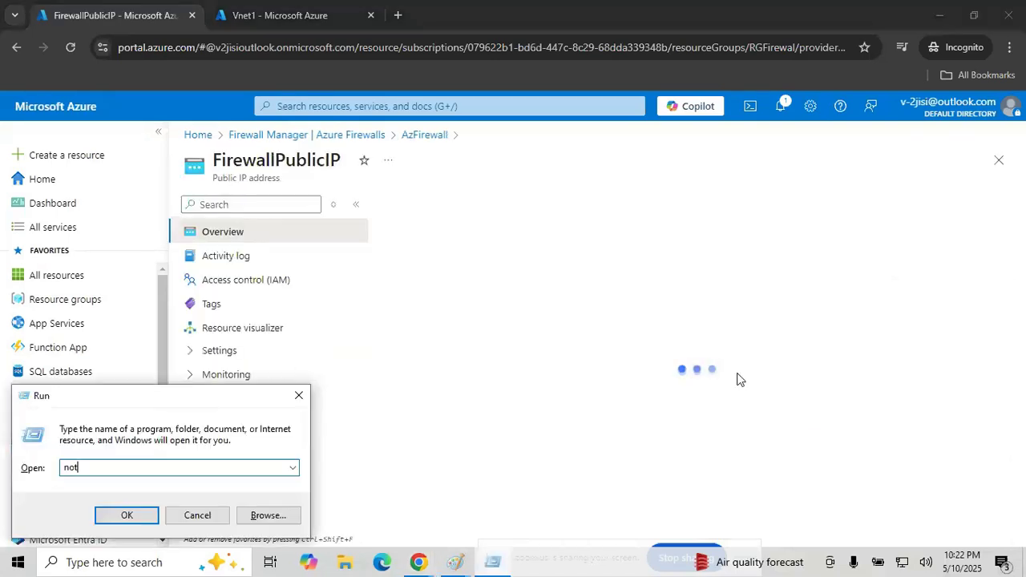
pyautogui.write('epad')
pyautogui.press('Return')
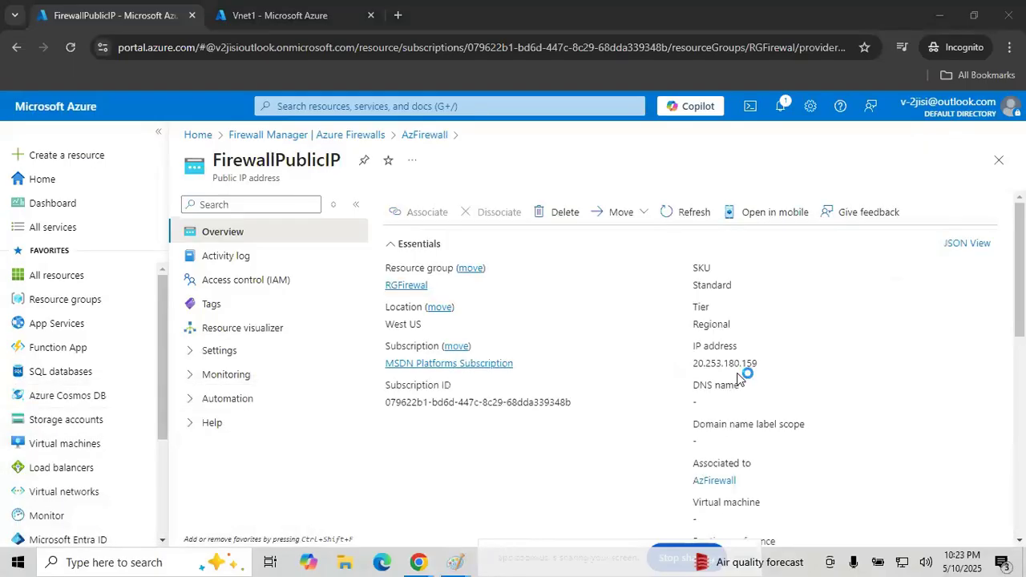
# Copy the IP address of FirewallPublicIP into the empty Notepad document and maximize Notepad
pyautogui.click(855, 371)
pyautogui.click(767, 364)
pyautogui.hotkey('alt', 'Tab')
pyautogui.hotkey('ctrl', 'v')
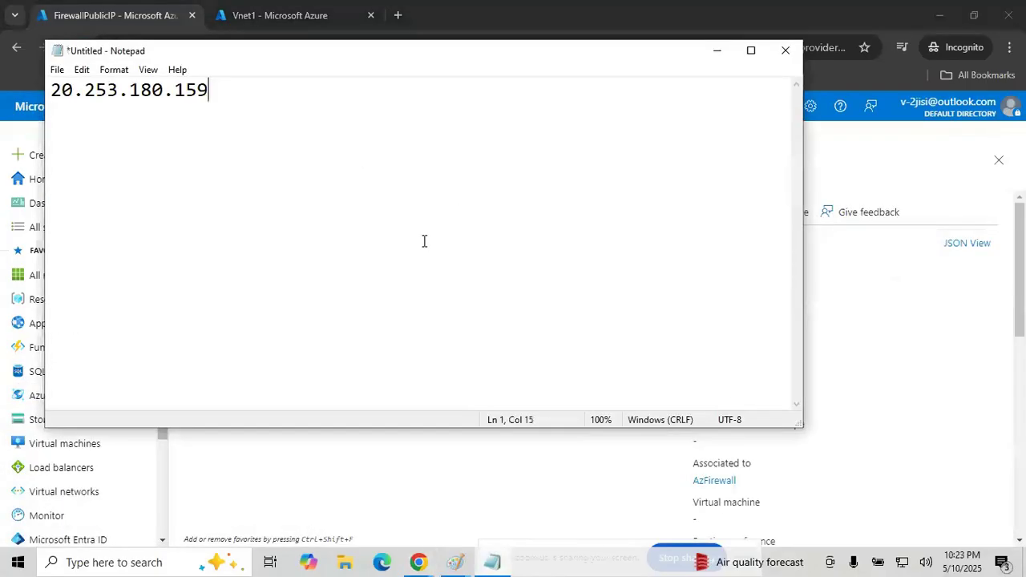
pyautogui.click(752, 50)
# Switch back to the browser, view AzFirewall's public IP configuration and open its Rules (classic) settings
pyautogui.hotkey('alt', 'Tab')
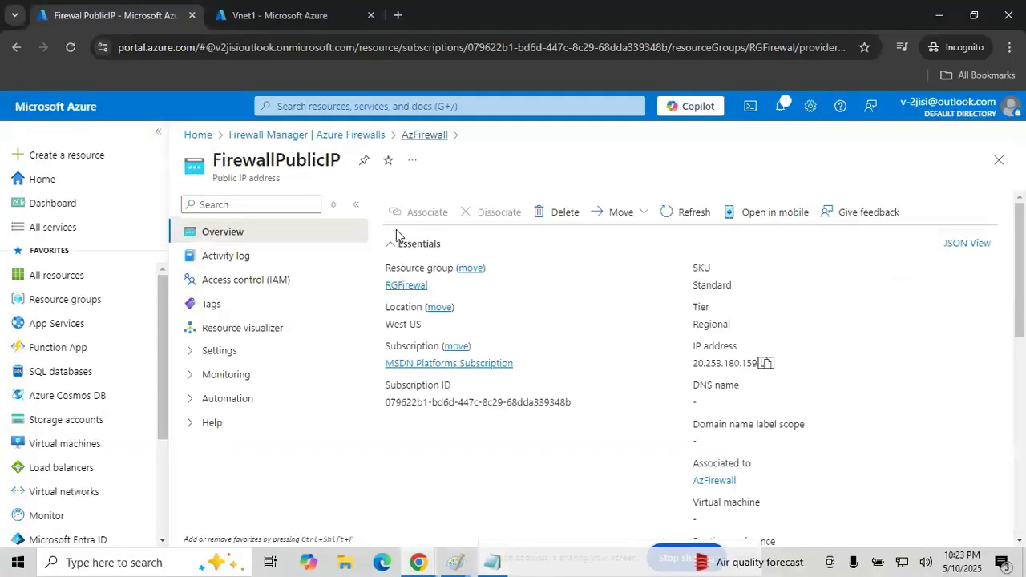
pyautogui.click(425, 136)
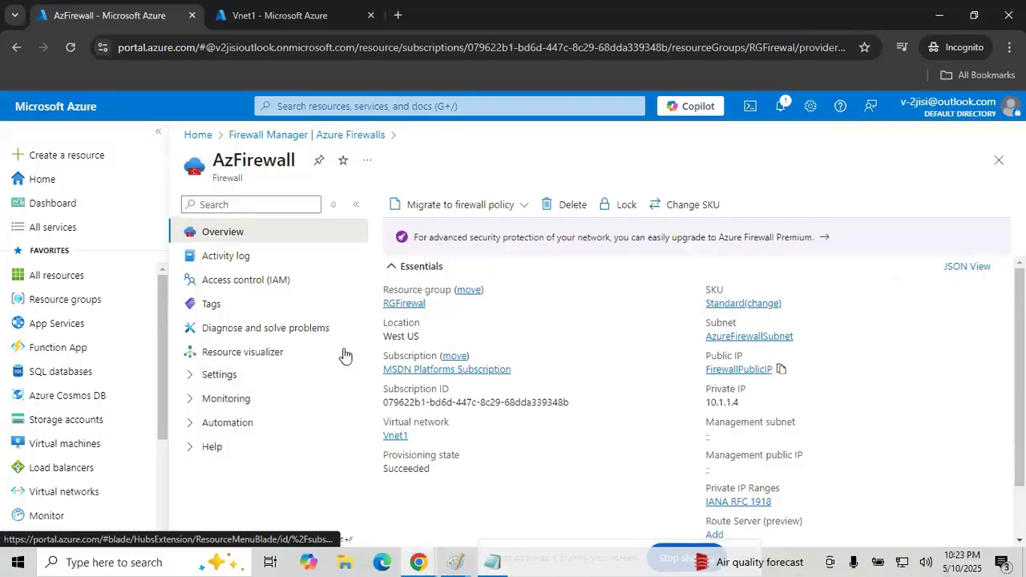
pyautogui.click(194, 375)
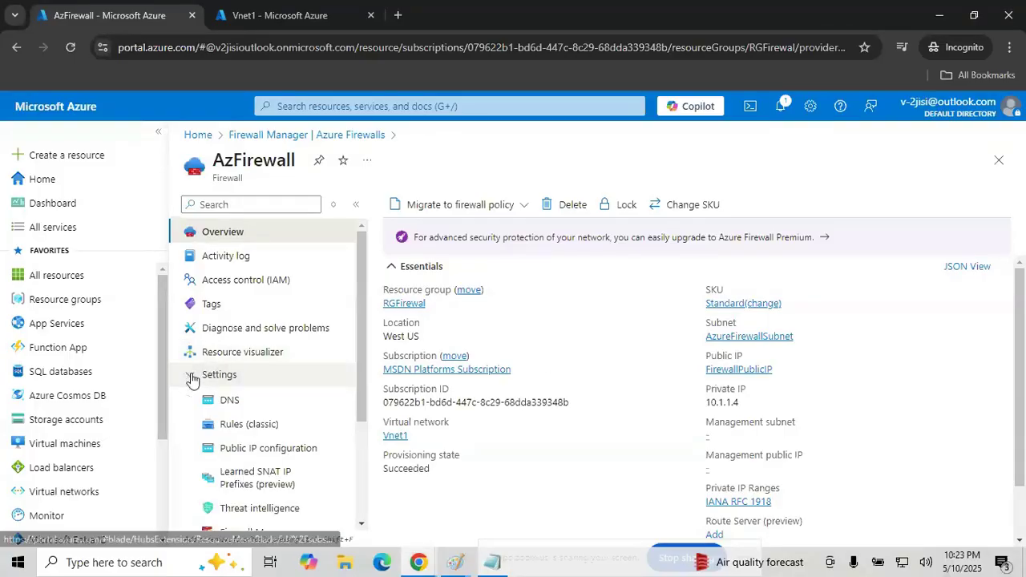
pyautogui.click(270, 449)
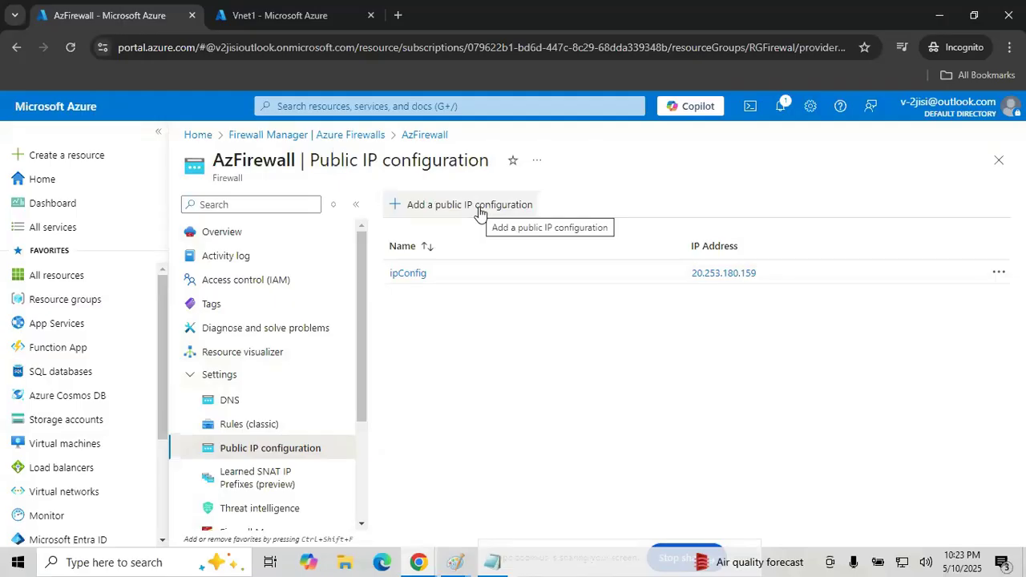
pyautogui.click(269, 426)
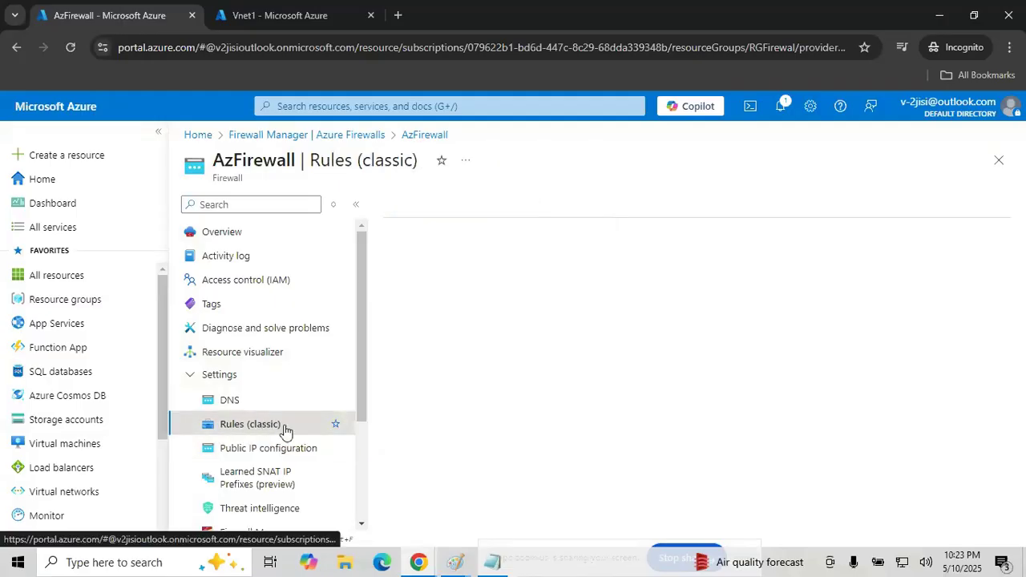
# Check the firewall diagram in Paint, and start a NAT rule collection in the browser named Vm1rules with priority 300
pyautogui.moveTo(495, 561)
pyautogui.click(552, 511)
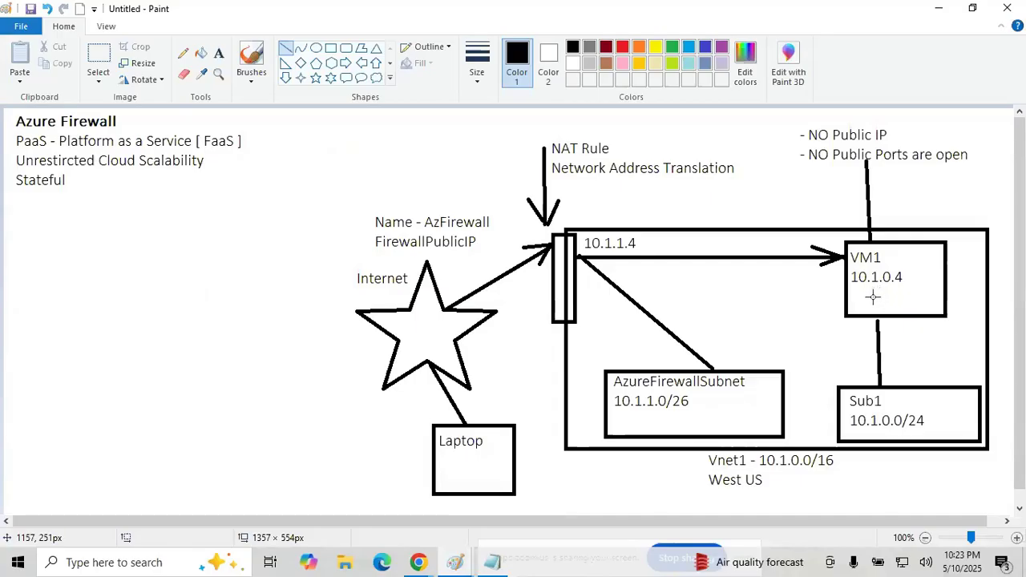
pyautogui.hotkey('alt', 'Tab')
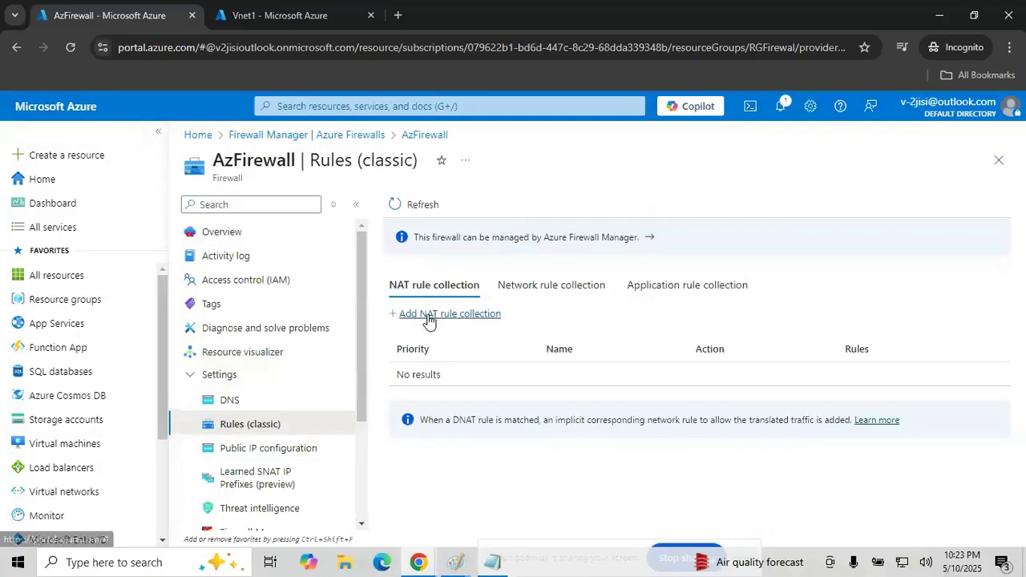
pyautogui.click(430, 319)
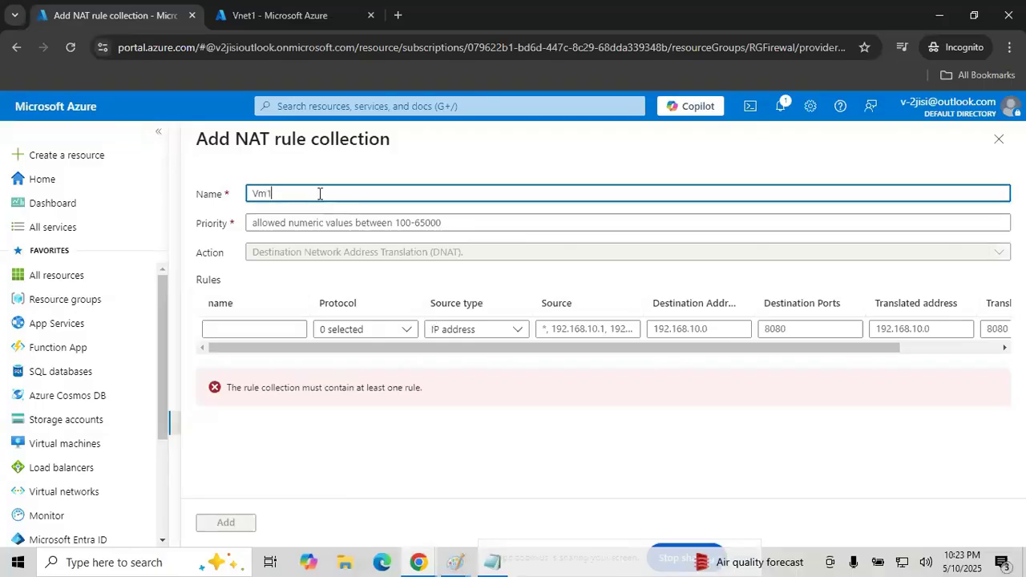
pyautogui.write('Vm1rules')
pyautogui.press('Tab')
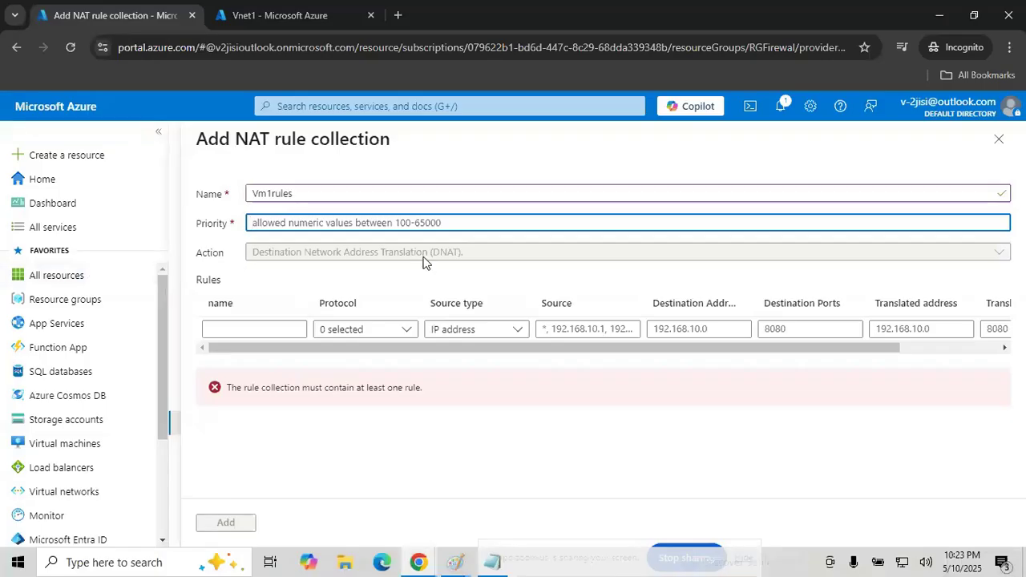
pyautogui.write('300')
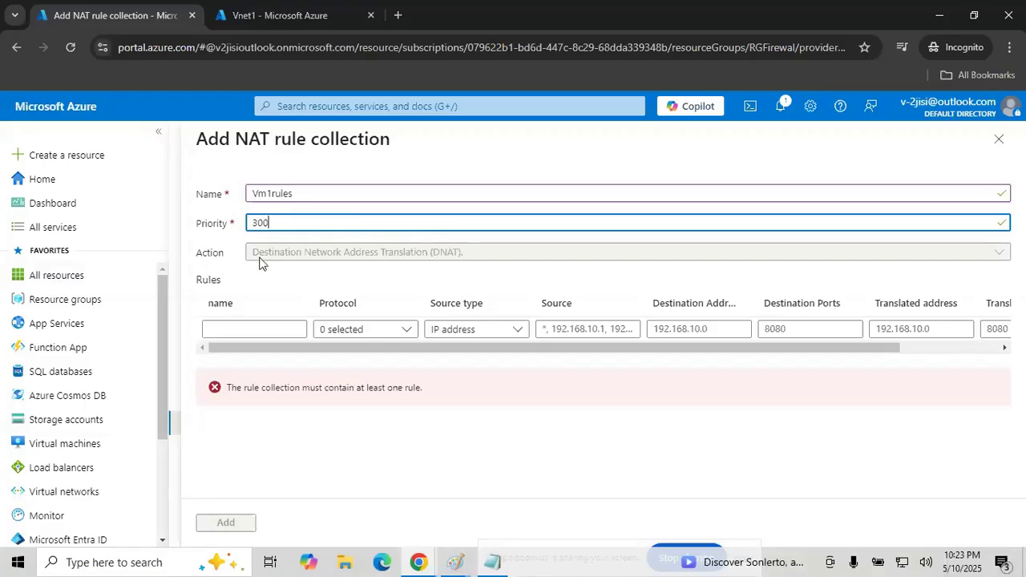
pyautogui.moveTo(255, 258); pyautogui.dragTo(490, 263)
# Name the collection's first rule rdprule and select both TCP and UDP as its protocols
pyautogui.click(257, 327)
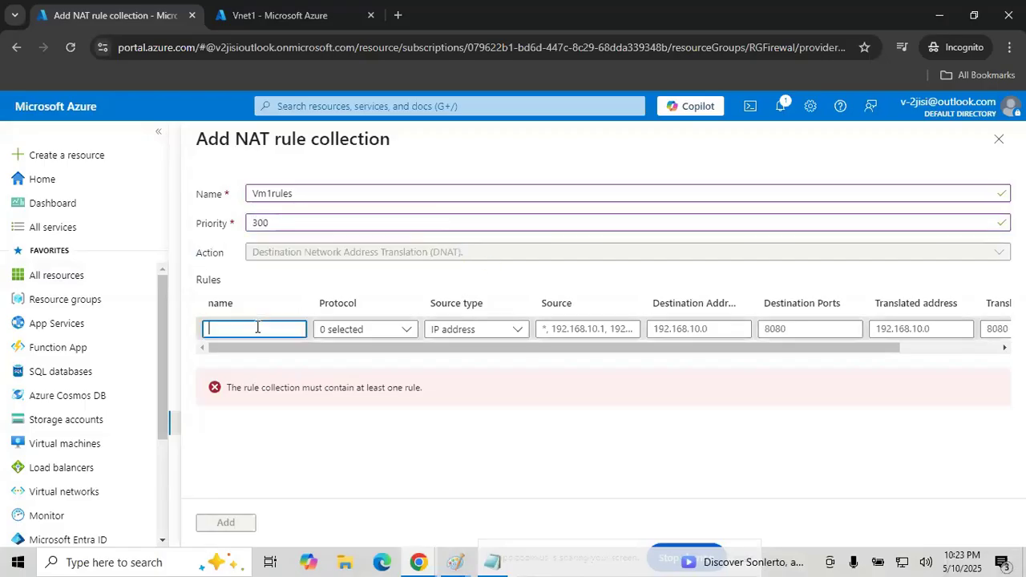
pyautogui.write('rdprule')
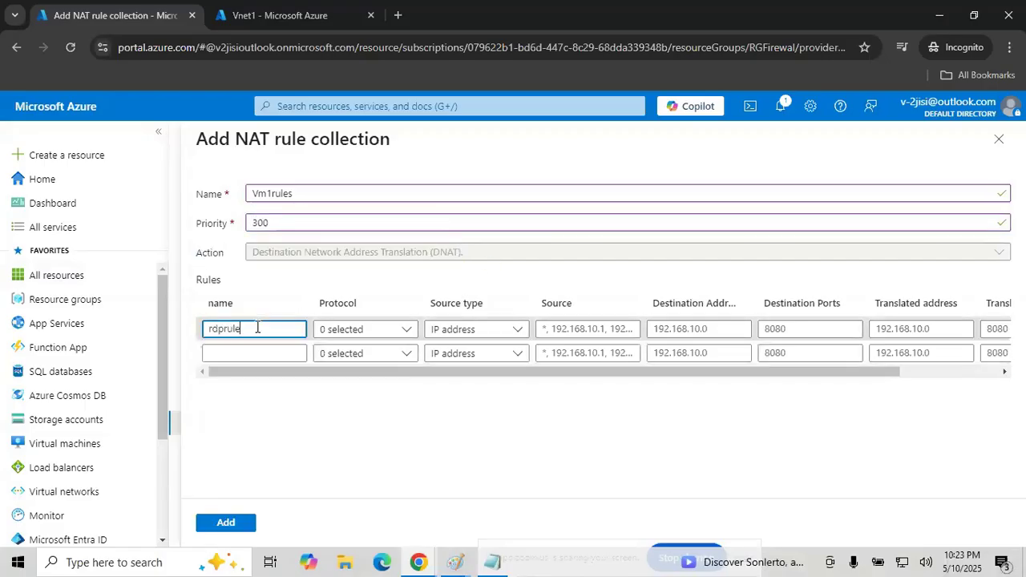
pyautogui.click(348, 331)
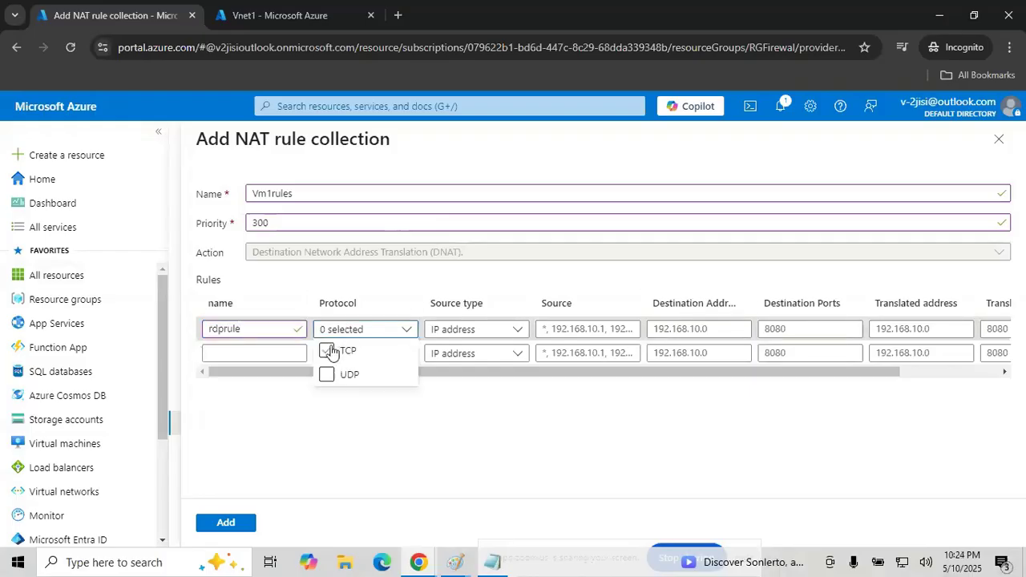
pyautogui.click(327, 351)
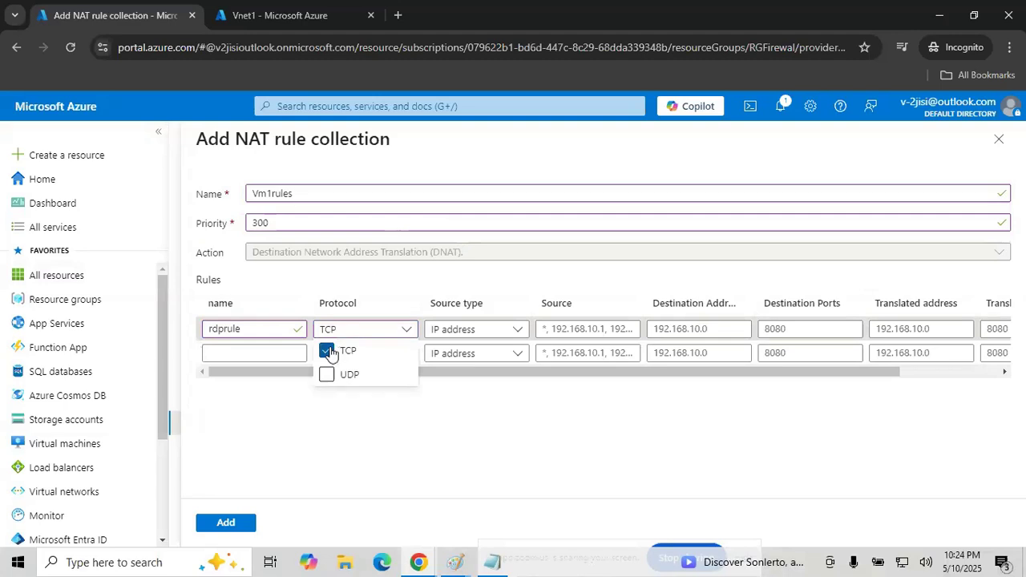
pyautogui.click(327, 375)
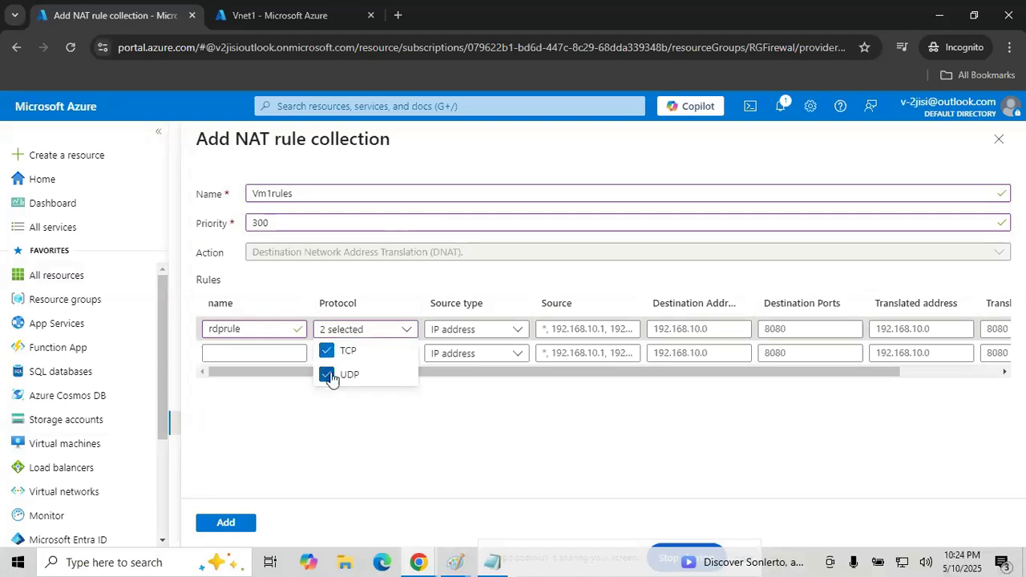
pyautogui.click(337, 424)
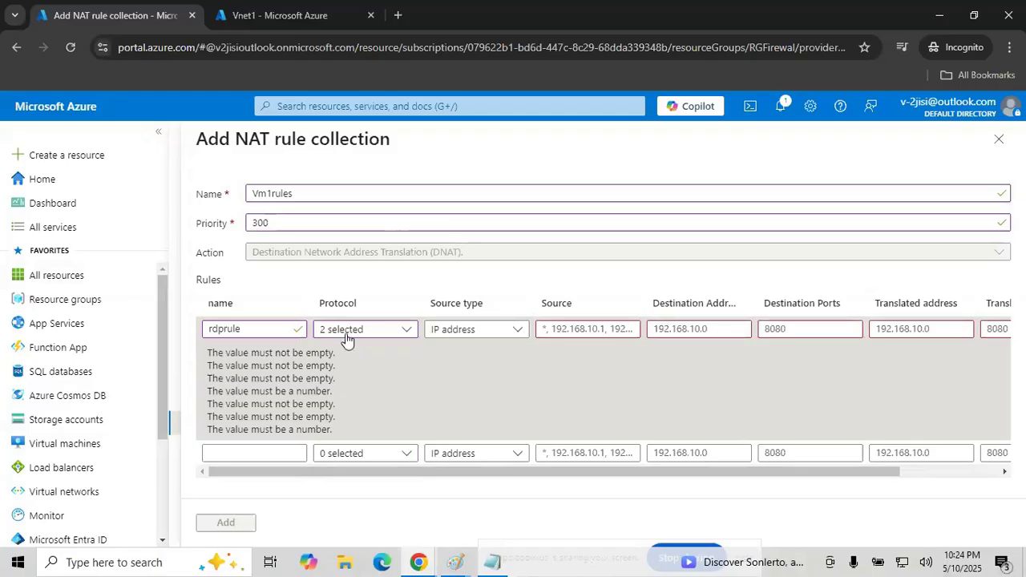
pyautogui.click(346, 330)
pyautogui.click(504, 377)
# Highlight the Source type heading, examine the laptop's path in the Paint diagram and return to the browser
pyautogui.moveTo(433, 313); pyautogui.dragTo(471, 313)
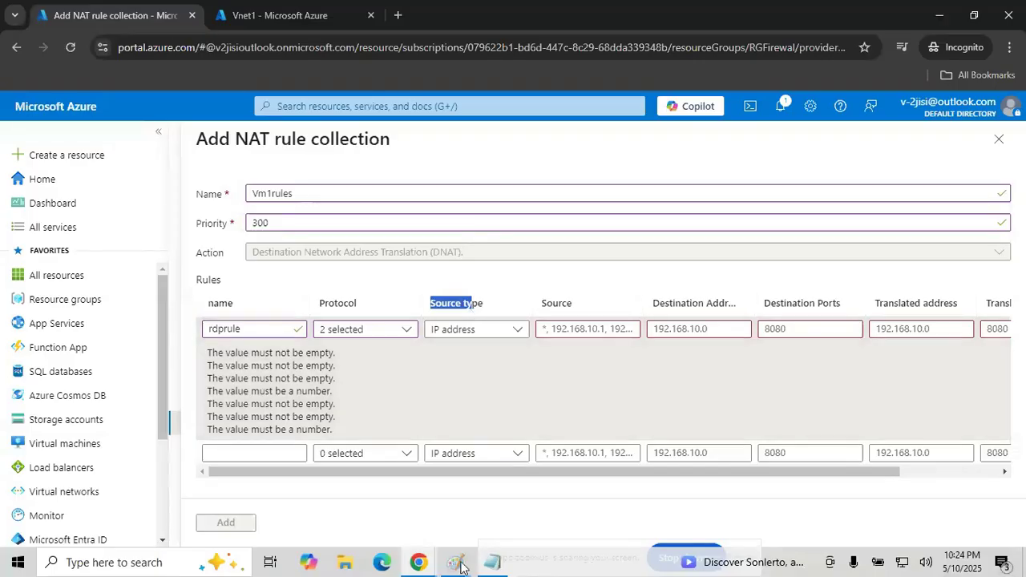
pyautogui.moveTo(456, 562)
pyautogui.click(493, 481)
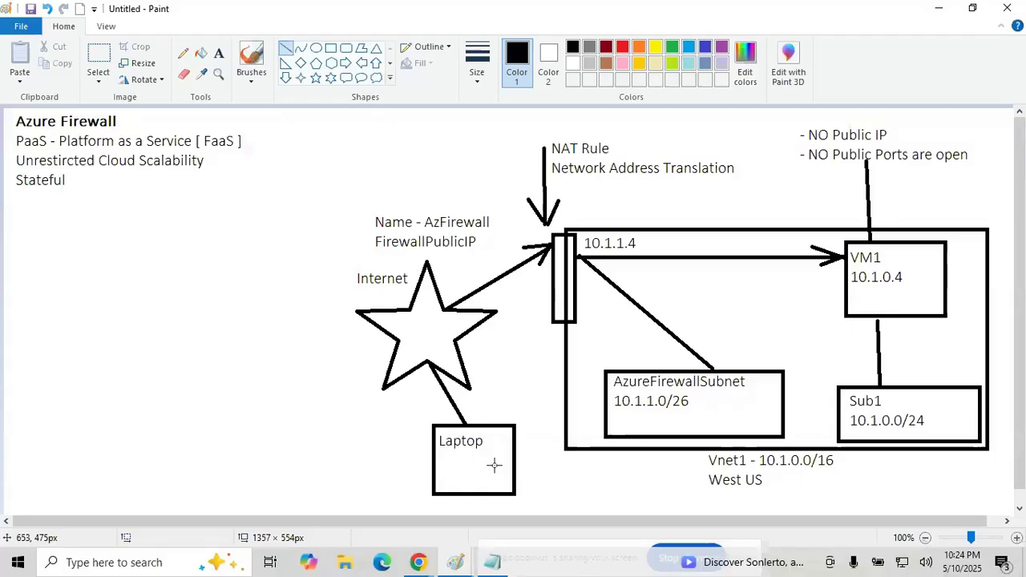
pyautogui.moveTo(419, 562)
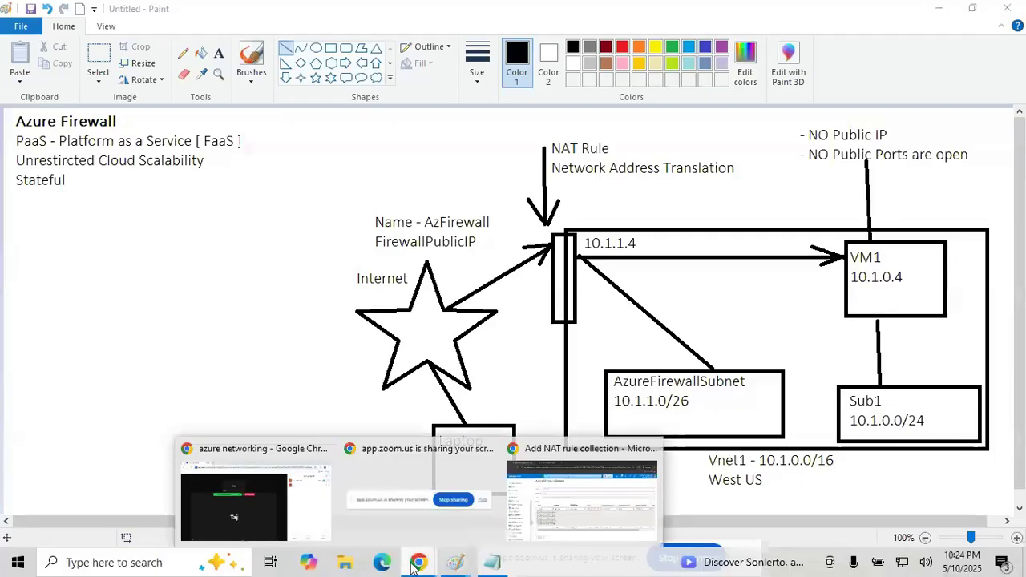
pyautogui.click(540, 479)
# Search the web for "what is my ipaddress" in a new tab and open the whatismyipaddress.com result
pyautogui.click(398, 15)
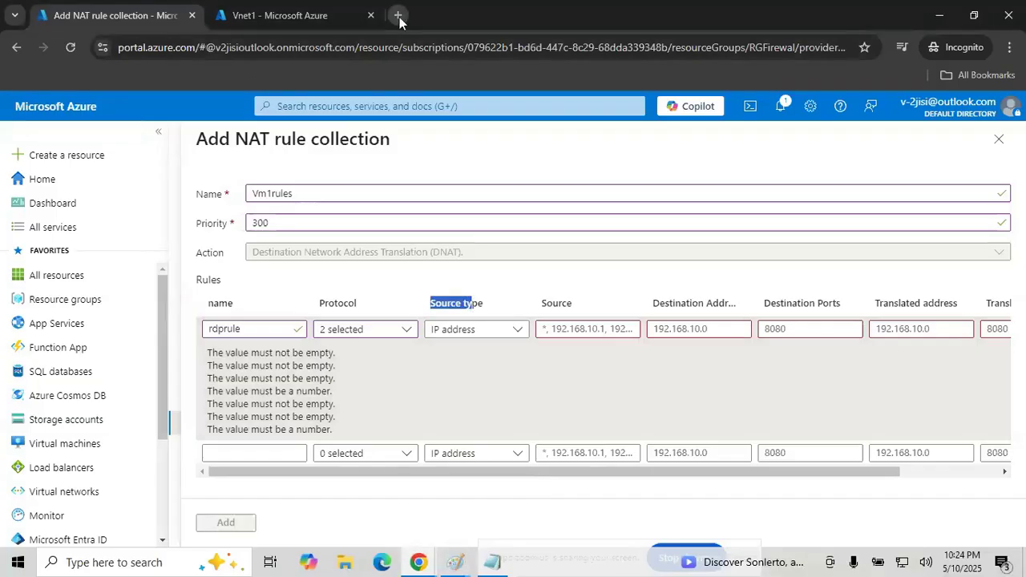
pyautogui.write('what ')
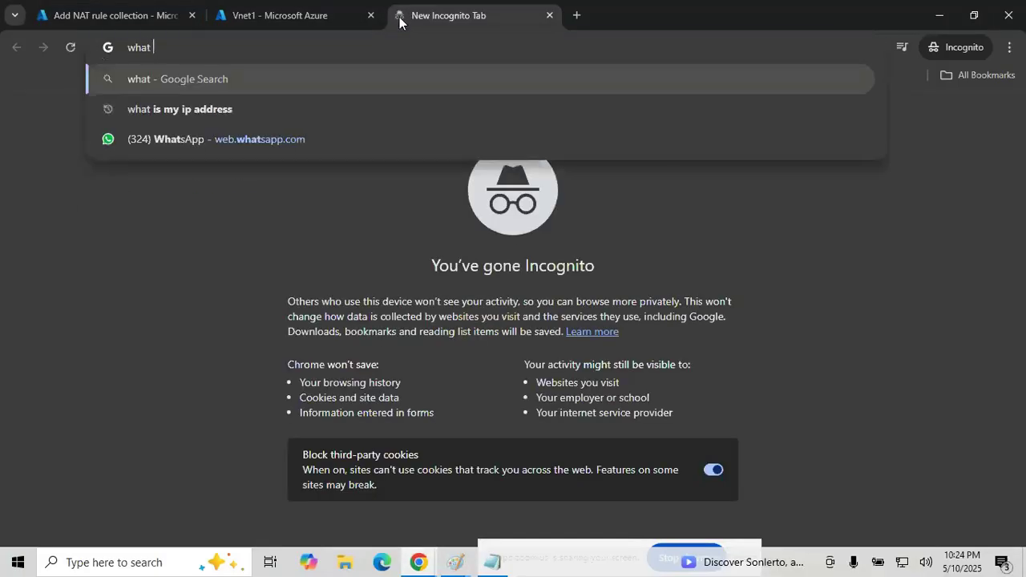
pyautogui.write('is my ipad')
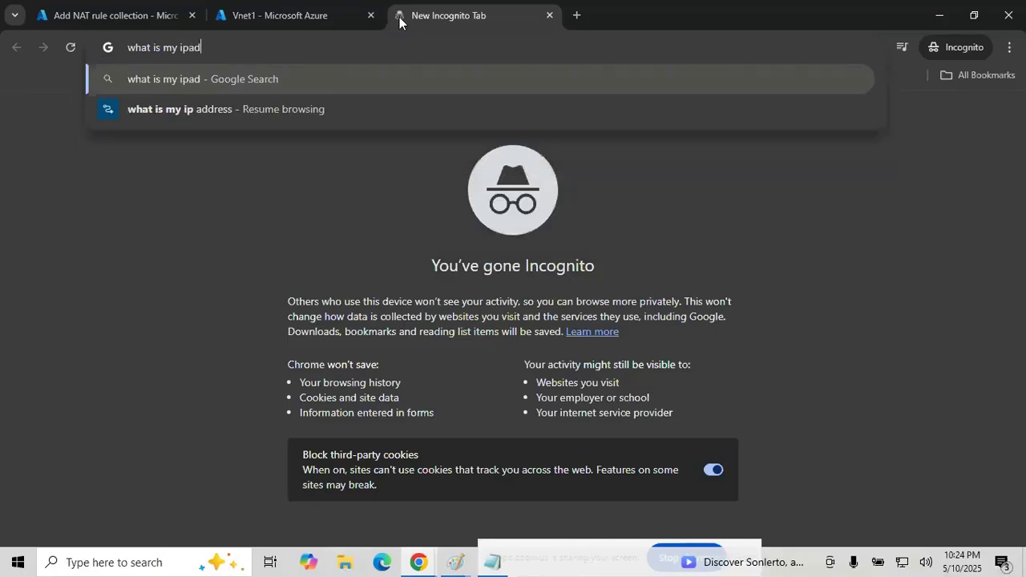
pyautogui.write('dress')
pyautogui.press('Return')
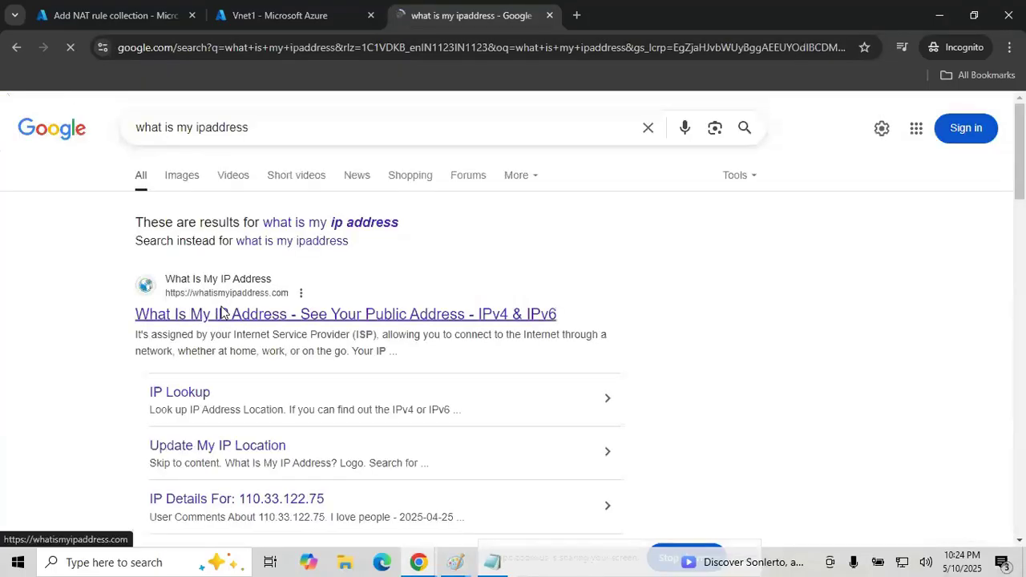
pyautogui.click(223, 313)
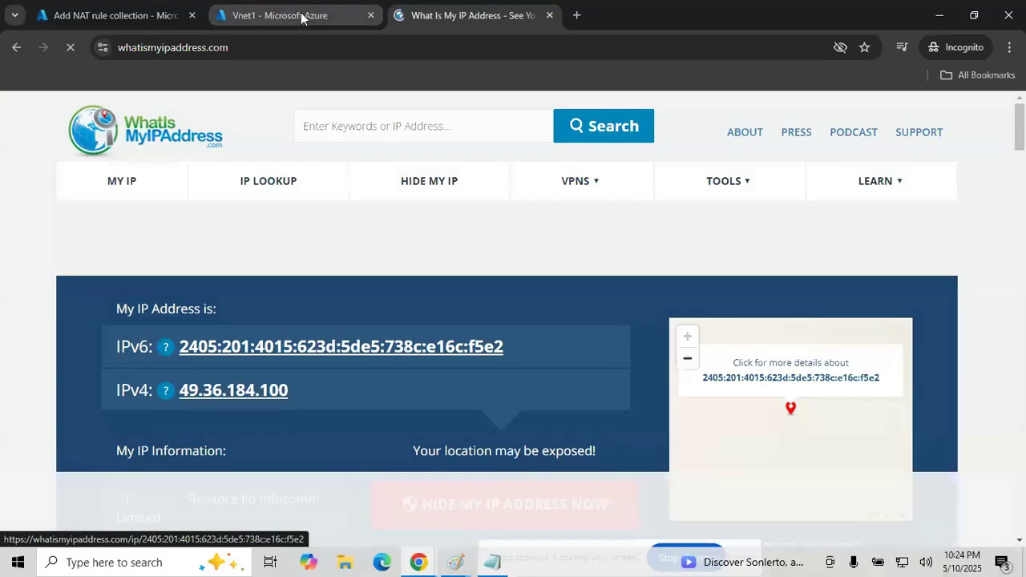
# Return to the Add NAT rule collection form and set the source of rdprule to *
pyautogui.click(122, 23)
pyautogui.click(556, 325)
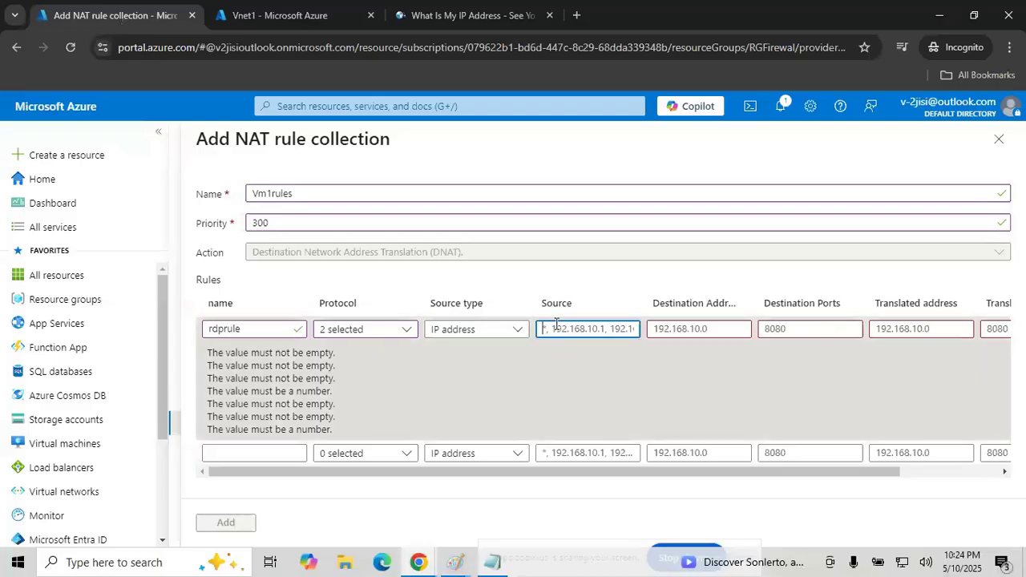
pyautogui.hotkey('ctrl', 'a')
pyautogui.write('*')
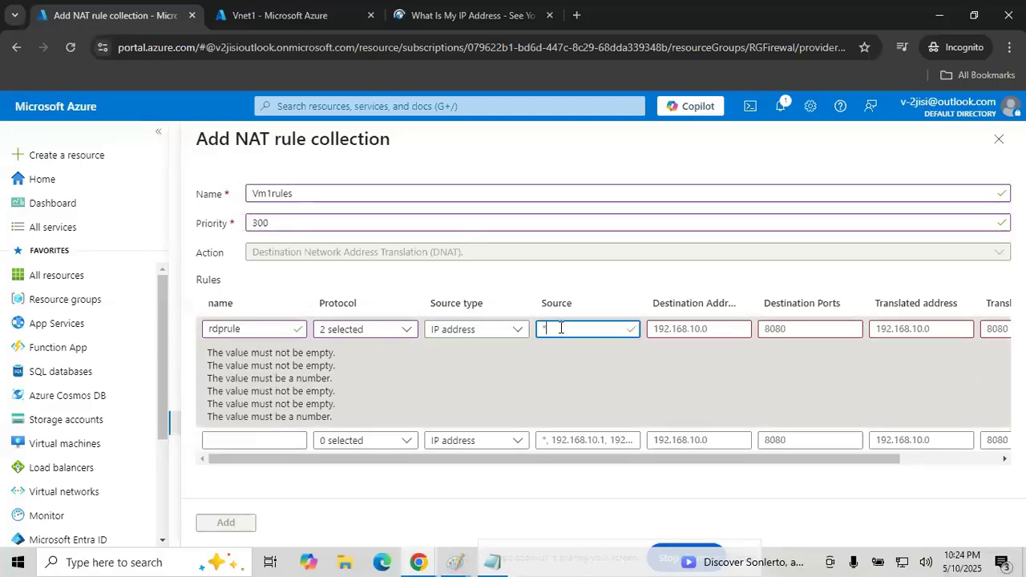
# Start on rdprule's destination address and consult the firewall diagram in Paint
pyautogui.click(676, 338)
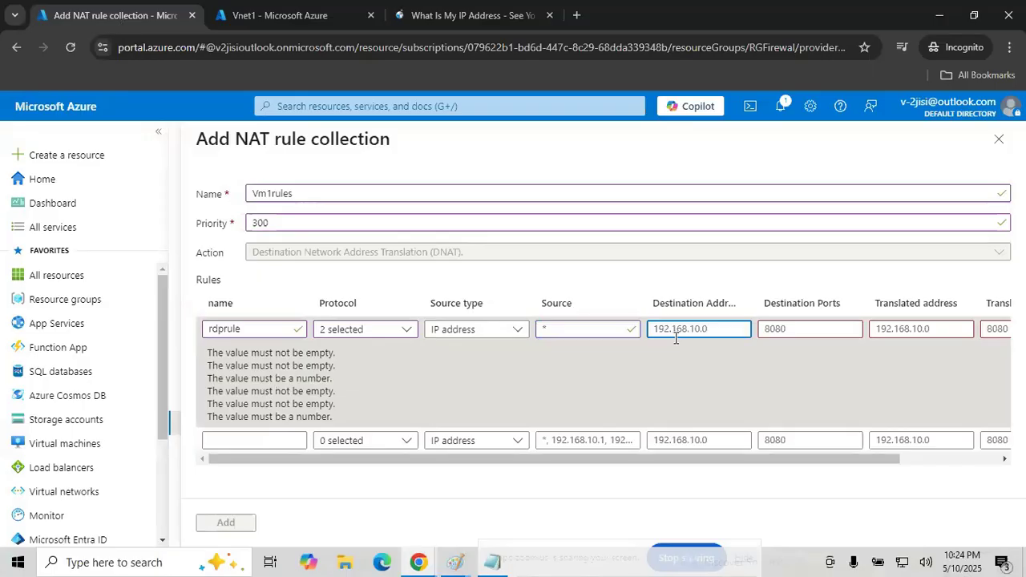
pyautogui.moveTo(459, 567)
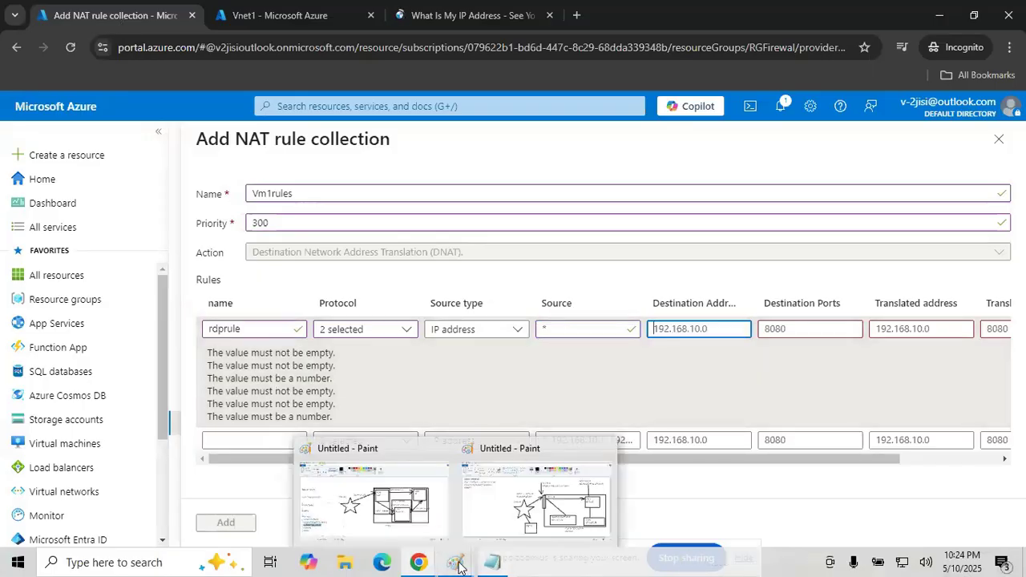
pyautogui.click(503, 483)
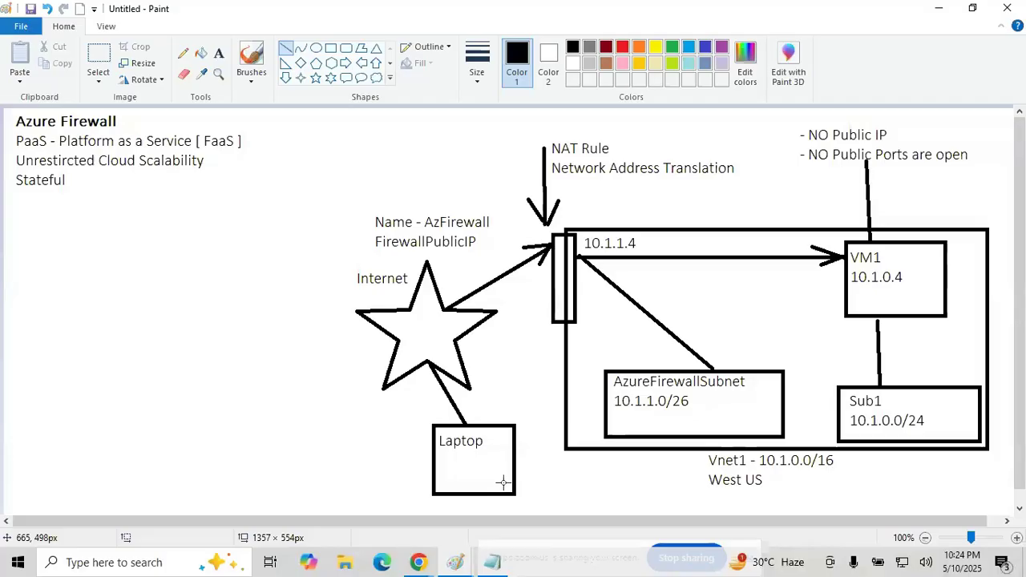